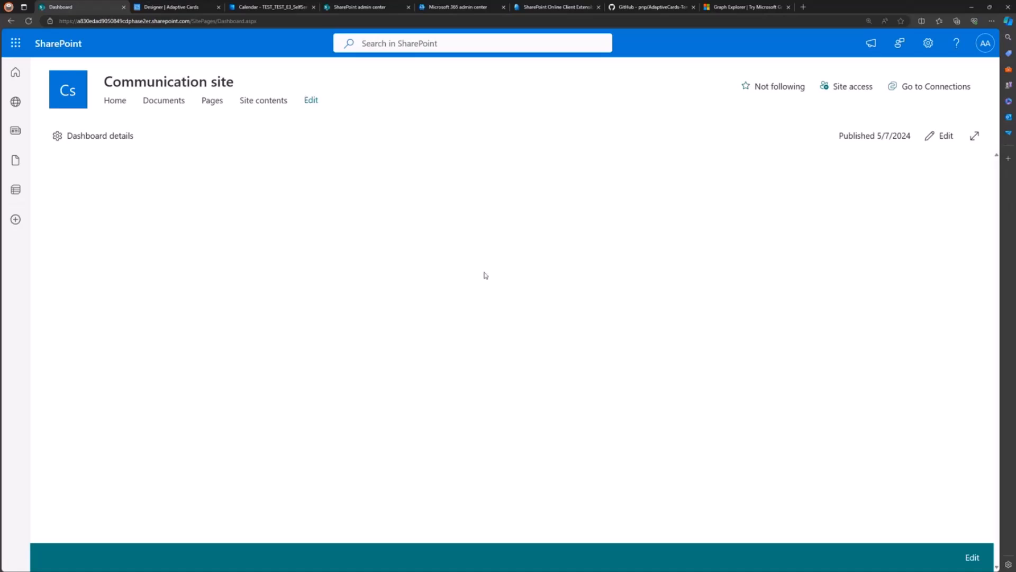
# - Edit the SharePoint dashboard and add a Card designer card to it
pyautogui.click(941, 135)
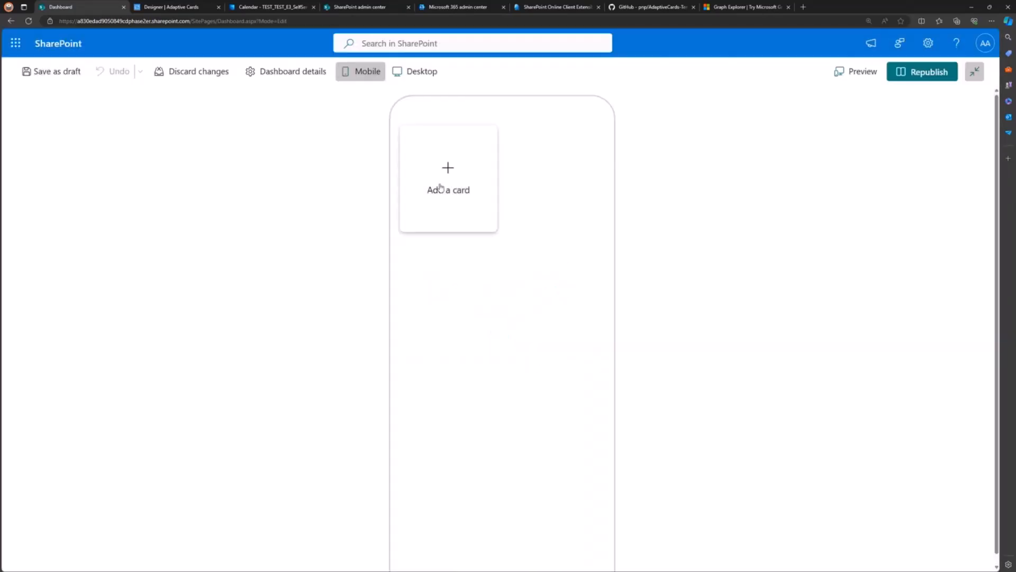
pyautogui.click(449, 169)
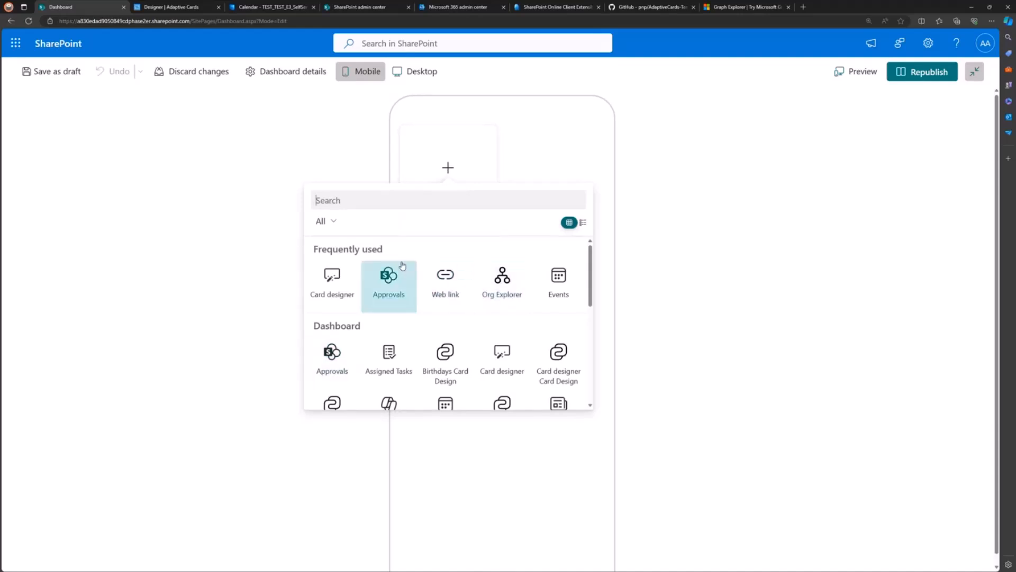
pyautogui.click(333, 275)
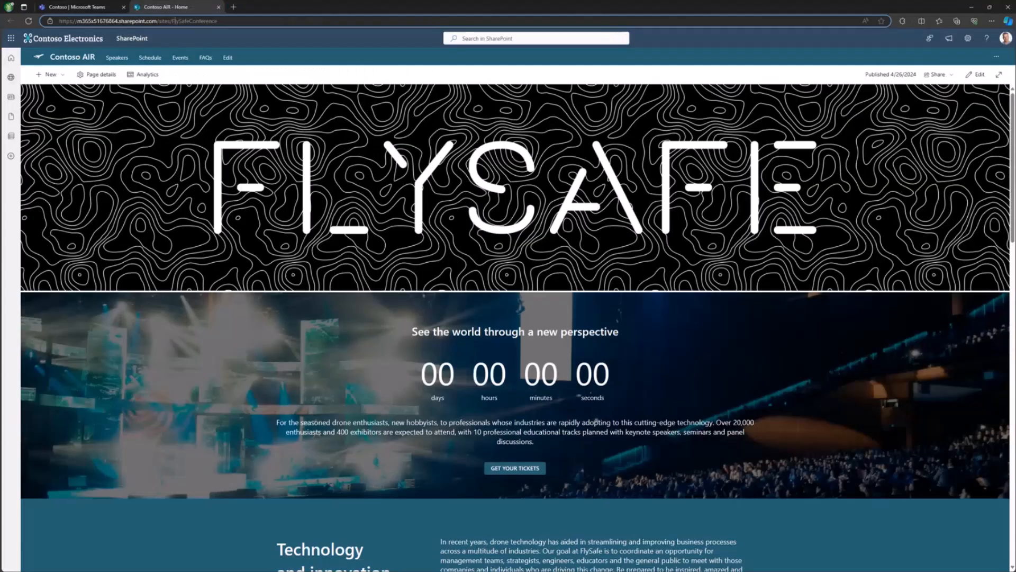
# - Switch to Microsoft Teams, open the Viva Connections home page and look through its dashboard
pyautogui.click(84, 7)
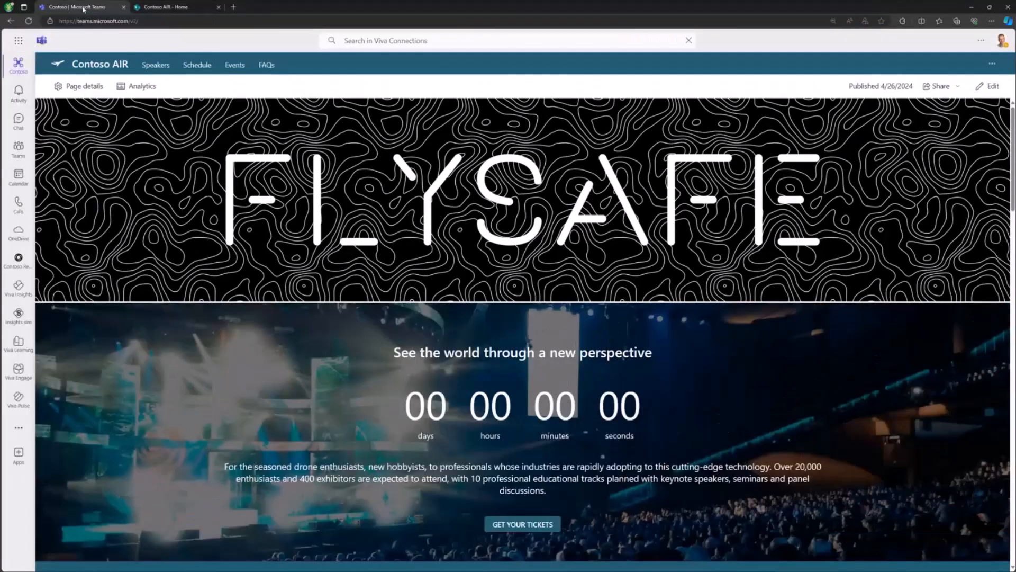
pyautogui.click(18, 65)
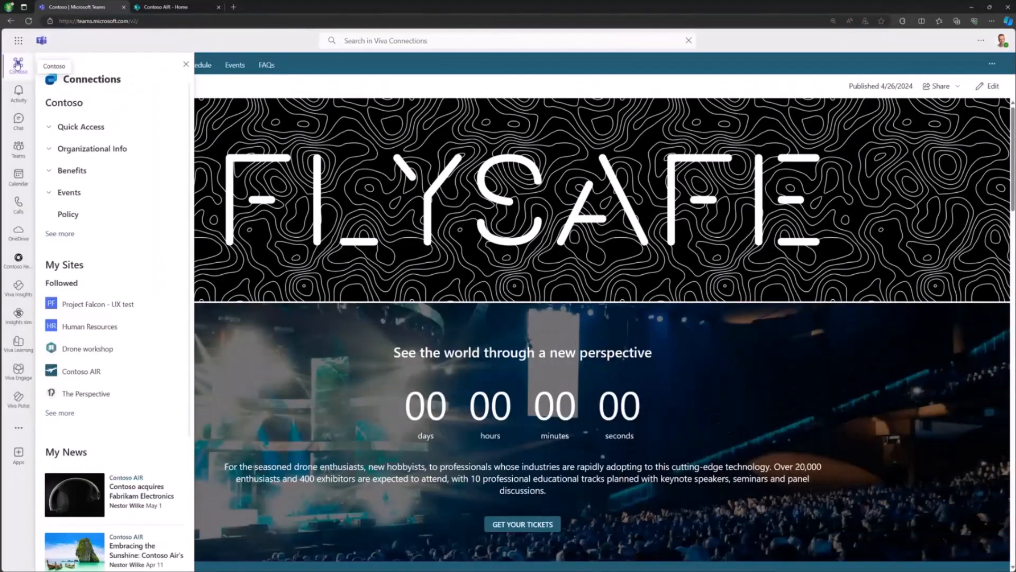
pyautogui.click(87, 82)
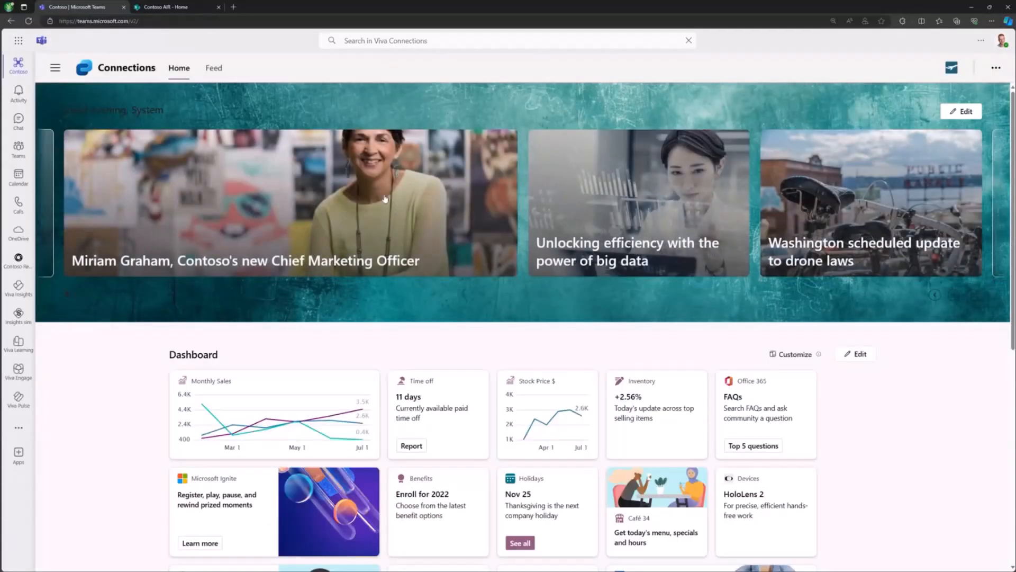
pyautogui.scroll(-5, 879, 254)
pyautogui.scroll(2, 878, 265)
pyautogui.scroll(3, 879, 266)
# - Switch the Viva Connections view to the Contoso AIR experience
pyautogui.click(996, 67)
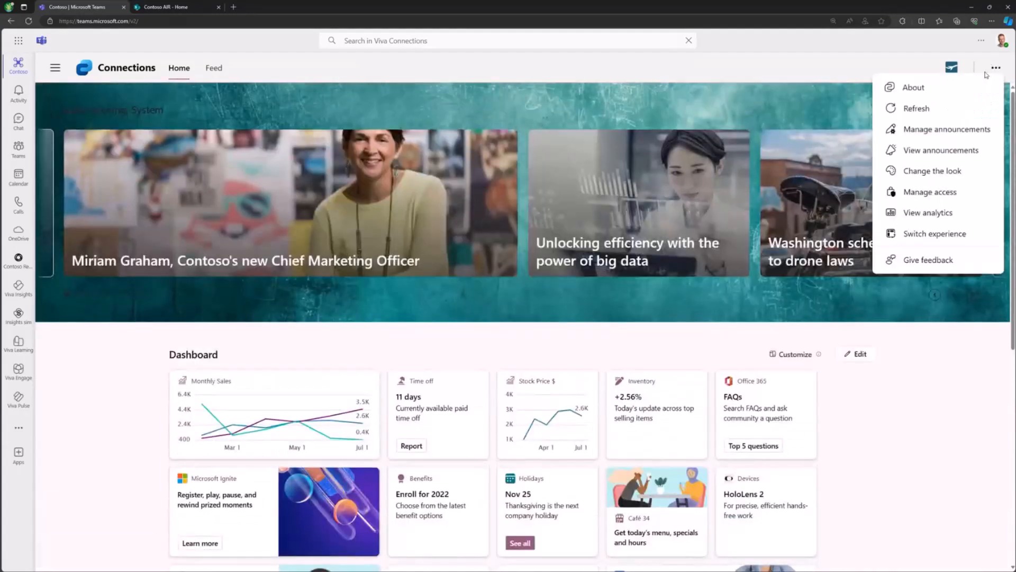
pyautogui.click(935, 234)
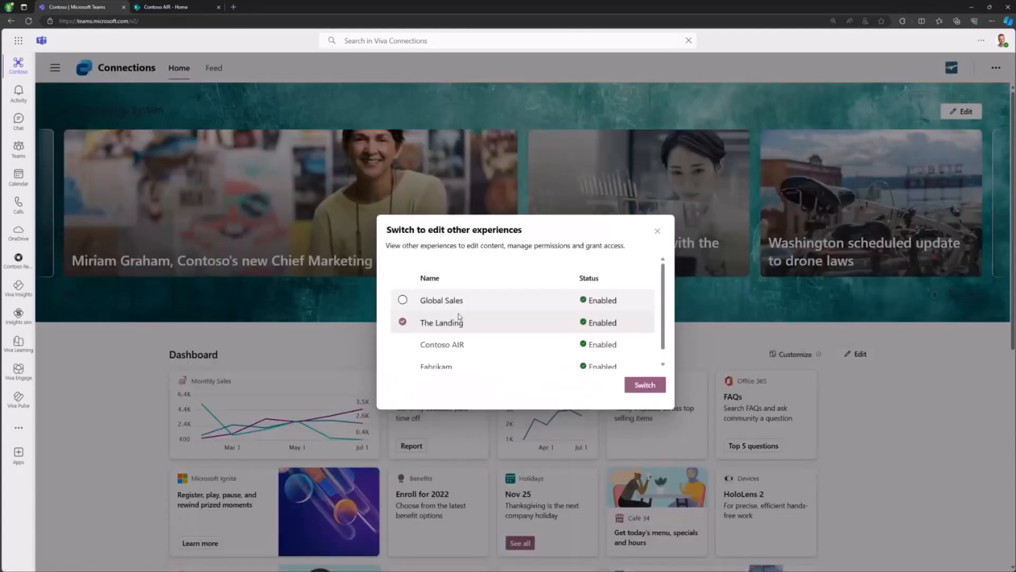
pyautogui.click(479, 350)
pyautogui.click(644, 385)
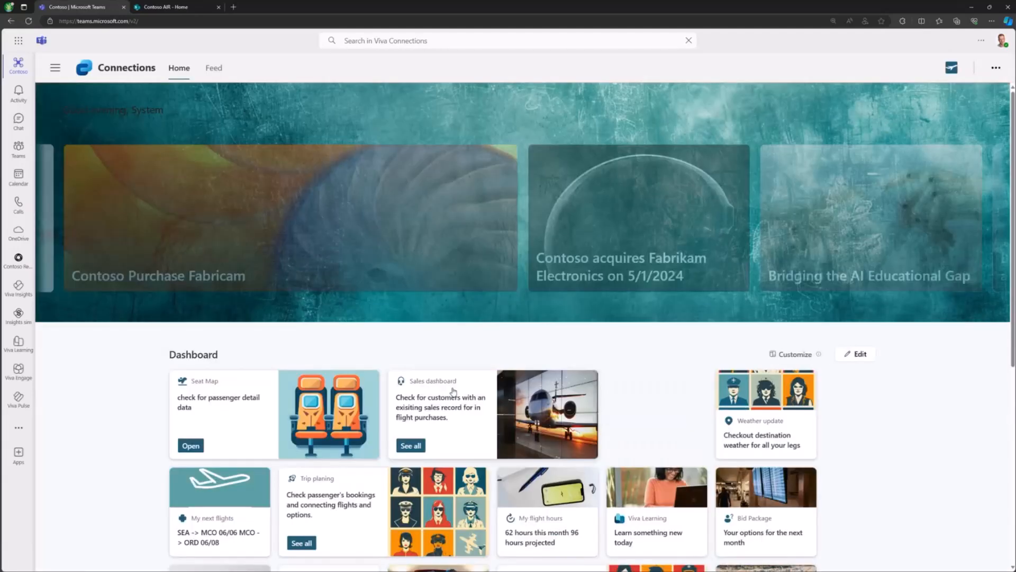
# - Examine the Contoso AIR dashboard cards and view the details of the Sales dashboard card
pyautogui.scroll(-4, 132, 393)
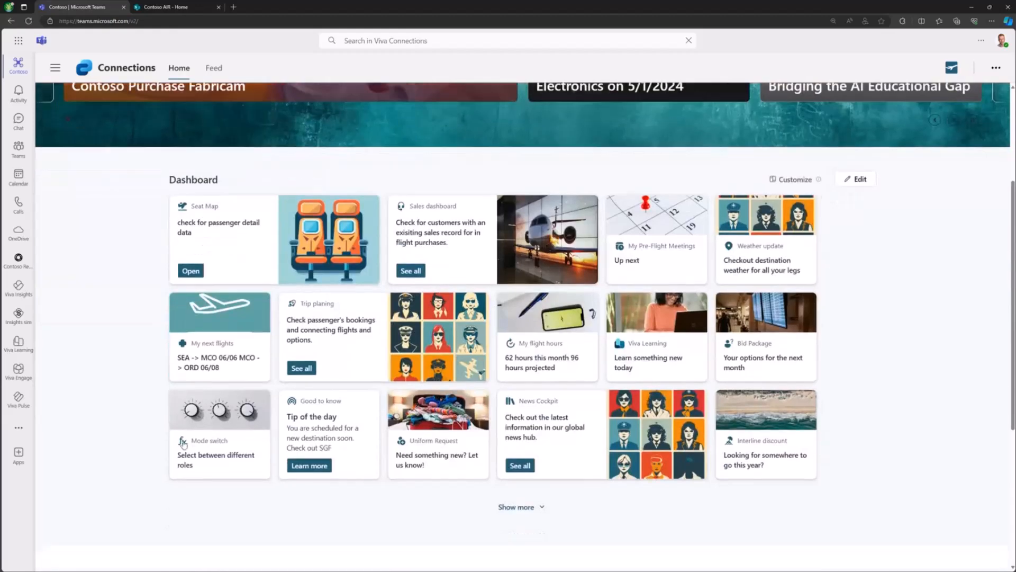
pyautogui.scroll(1, 361, 199)
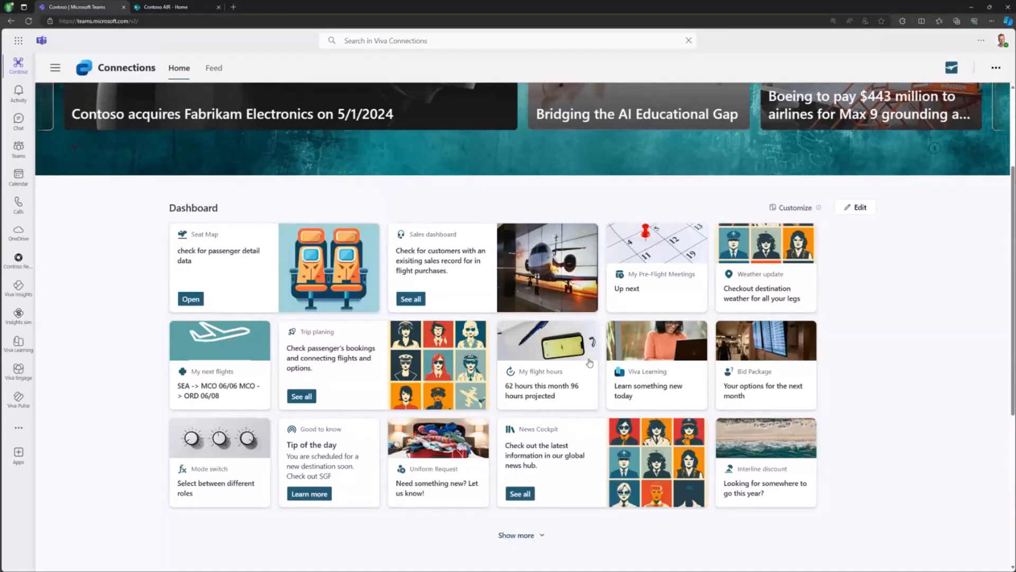
pyautogui.click(407, 298)
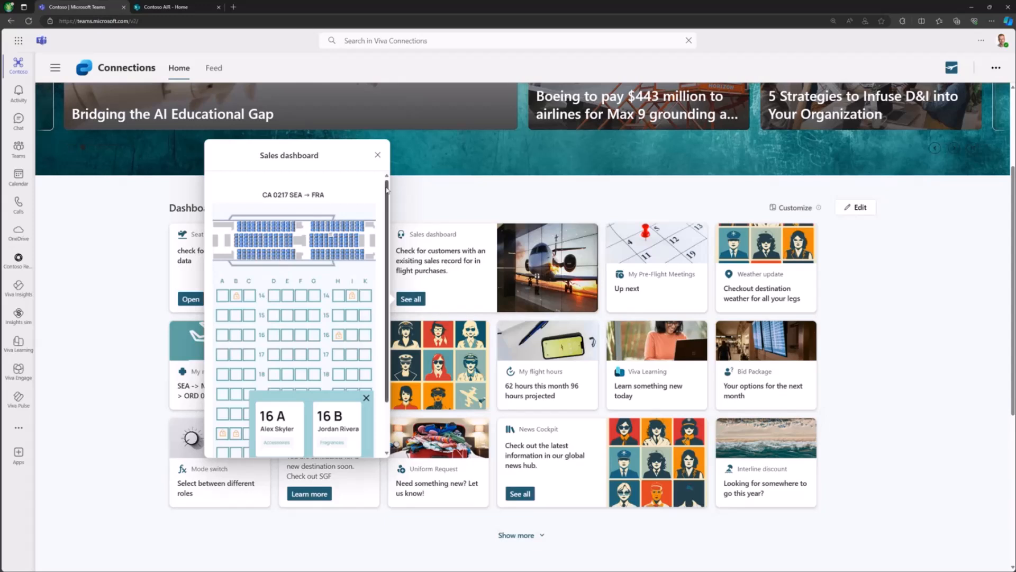
pyautogui.click(378, 155)
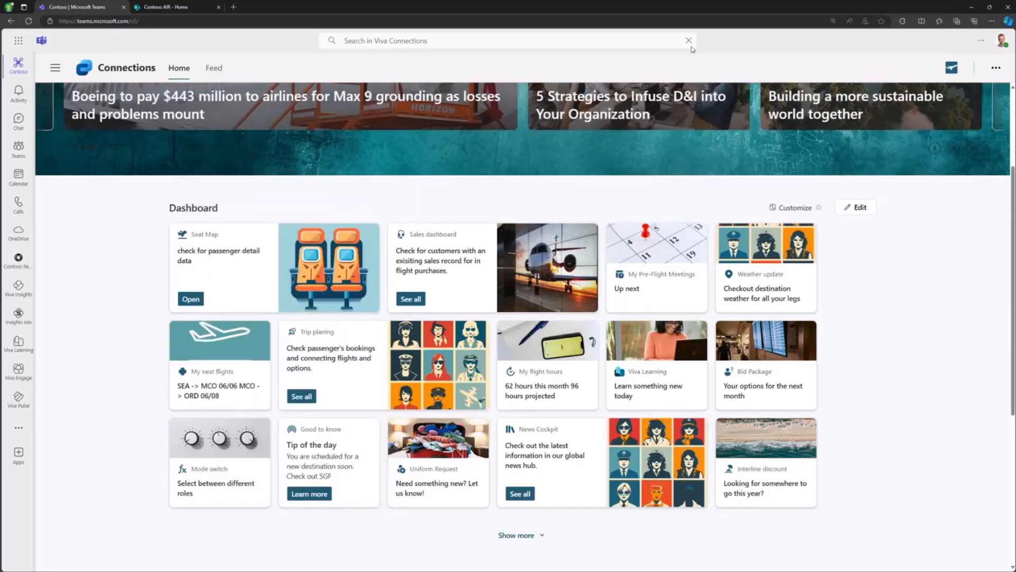
# - Return to the SharePoint dashboard and open the new Card designer card for editing
pyautogui.click(970, 11)
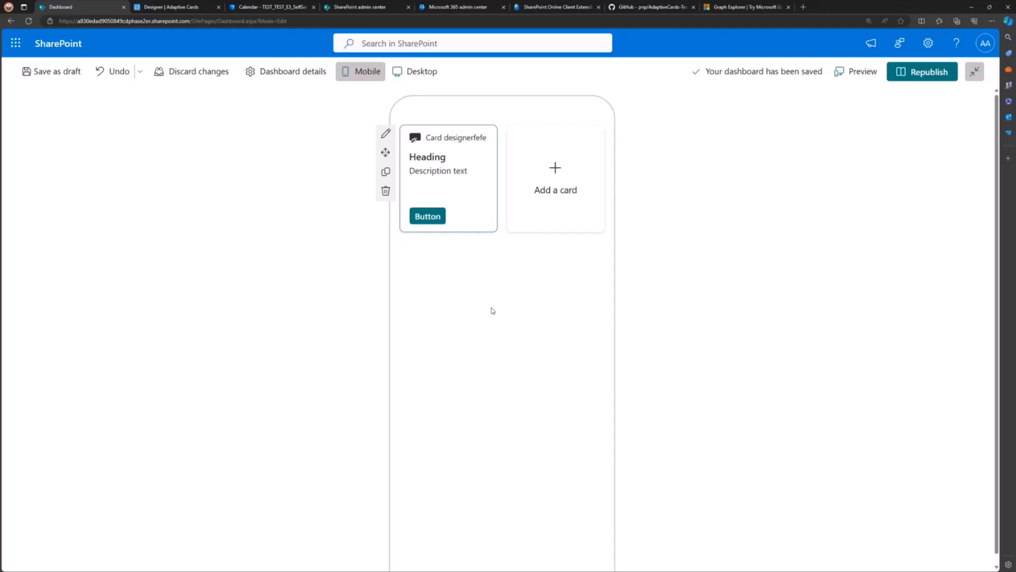
pyautogui.click(386, 135)
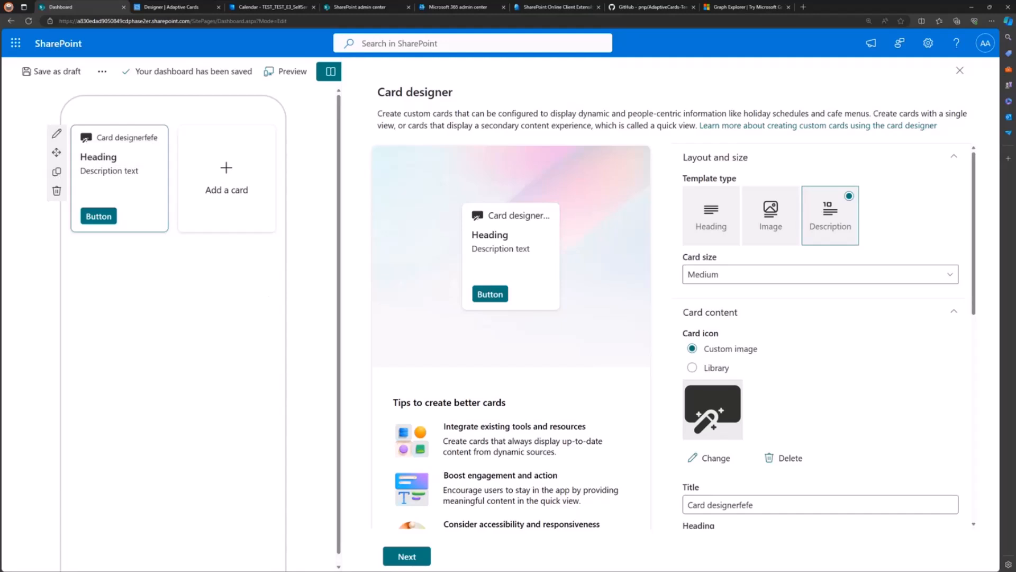
# - List the tenant settings in PowerShell with Get-SPOTenant and check the enlarged output for the card designer data access setting
pyautogui.hotkey('alt', 'Tab')
pyautogui.write('Get-SPOTenant')
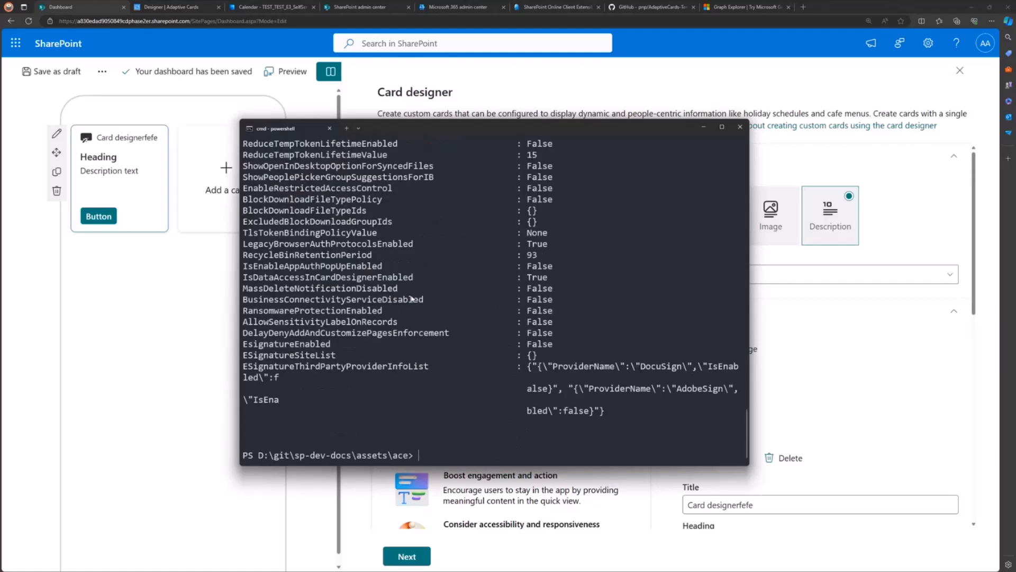
pyautogui.hotkey('ctrl', '+')
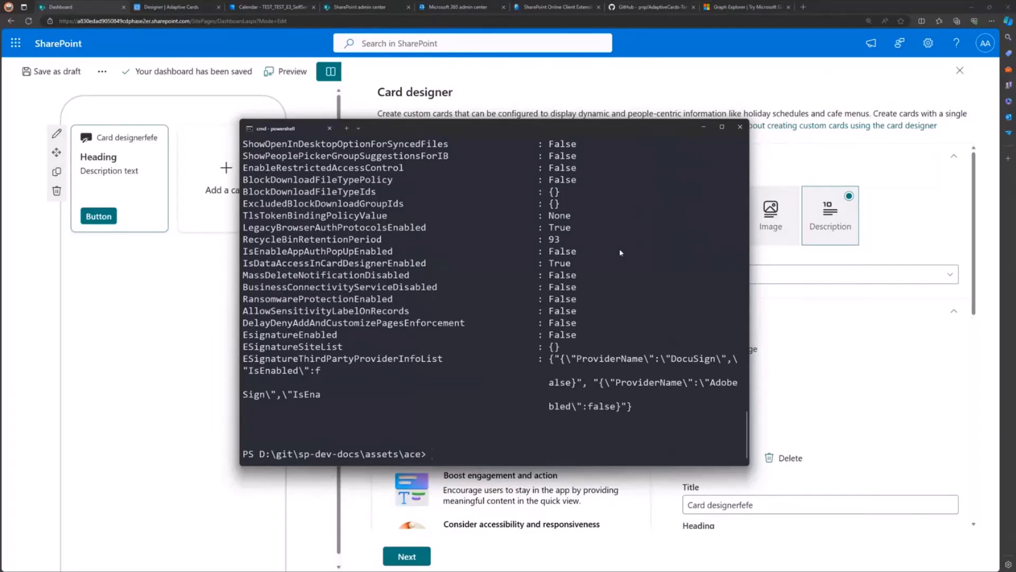
pyautogui.click(704, 127)
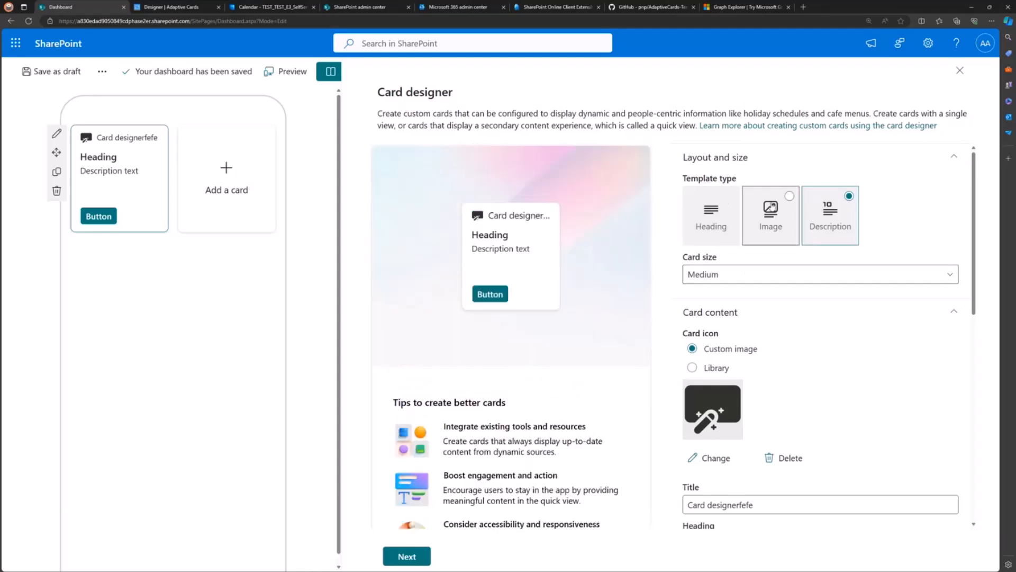
# - Set the card's template type to Image, with a custom image as the card icon source
pyautogui.click(772, 209)
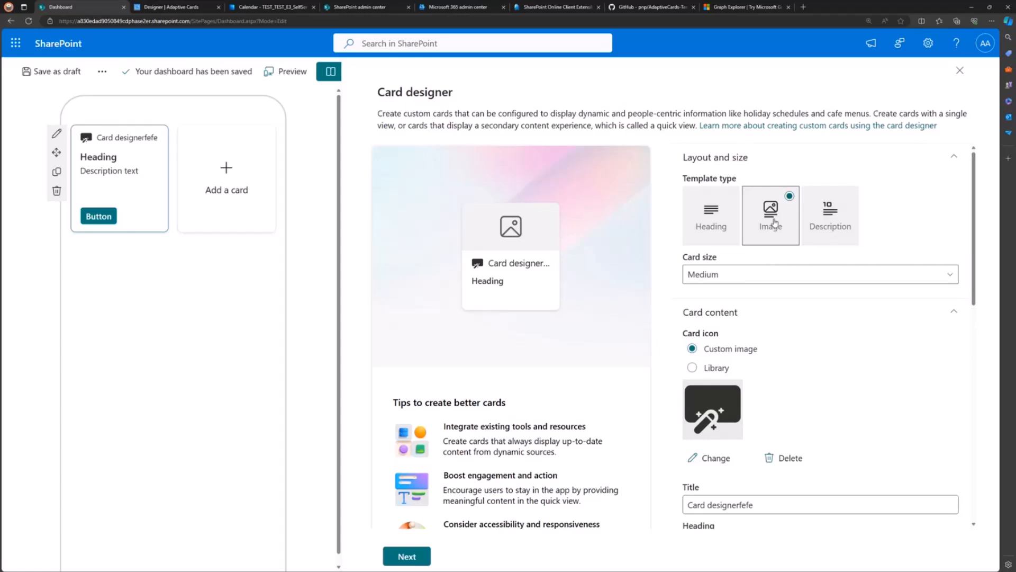
pyautogui.click(735, 367)
pyautogui.click(733, 350)
# - Search the stock images for "meeting" and insert the picture of identical rows with a single red item as the card icon
pyautogui.click(713, 458)
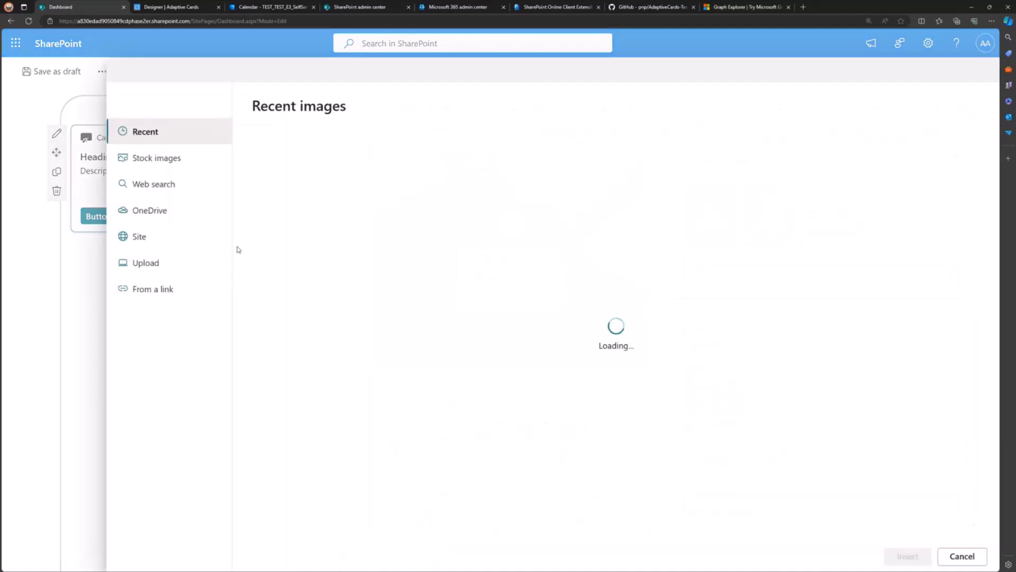
pyautogui.click(169, 157)
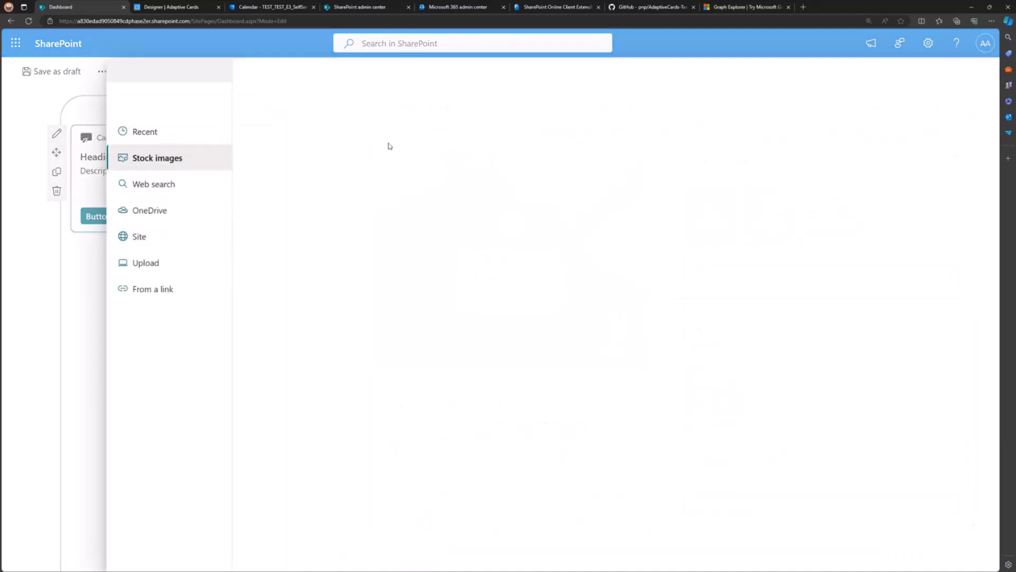
pyautogui.write('meeting')
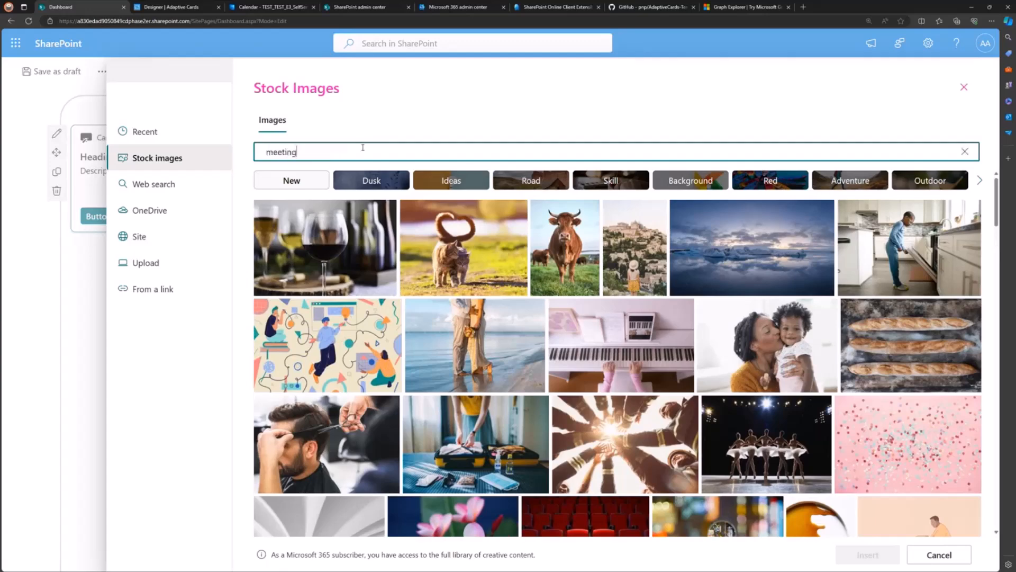
pyautogui.scroll(-10, 545, 318)
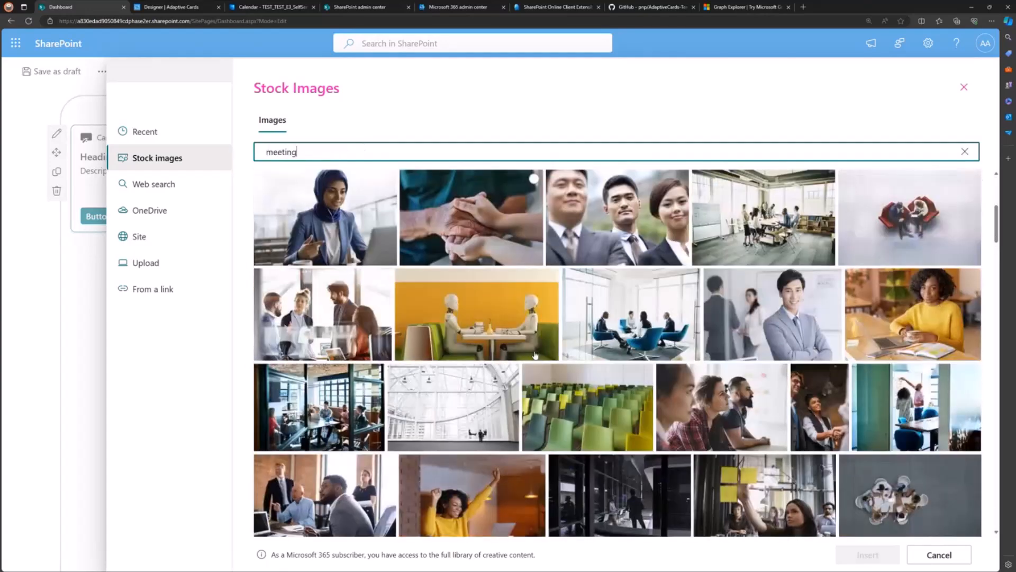
pyautogui.scroll(-10, 546, 319)
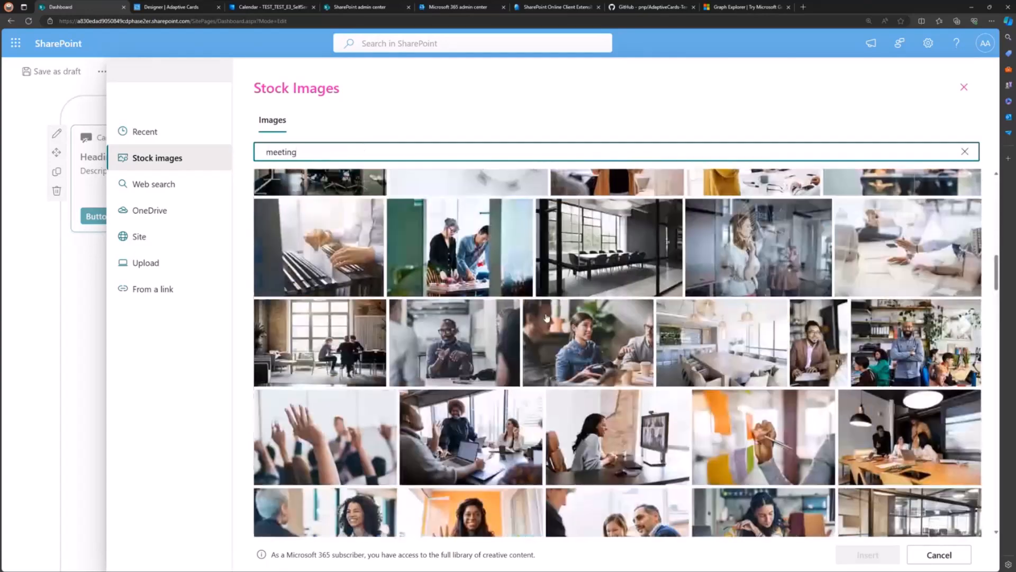
pyautogui.scroll(-5, 522, 286)
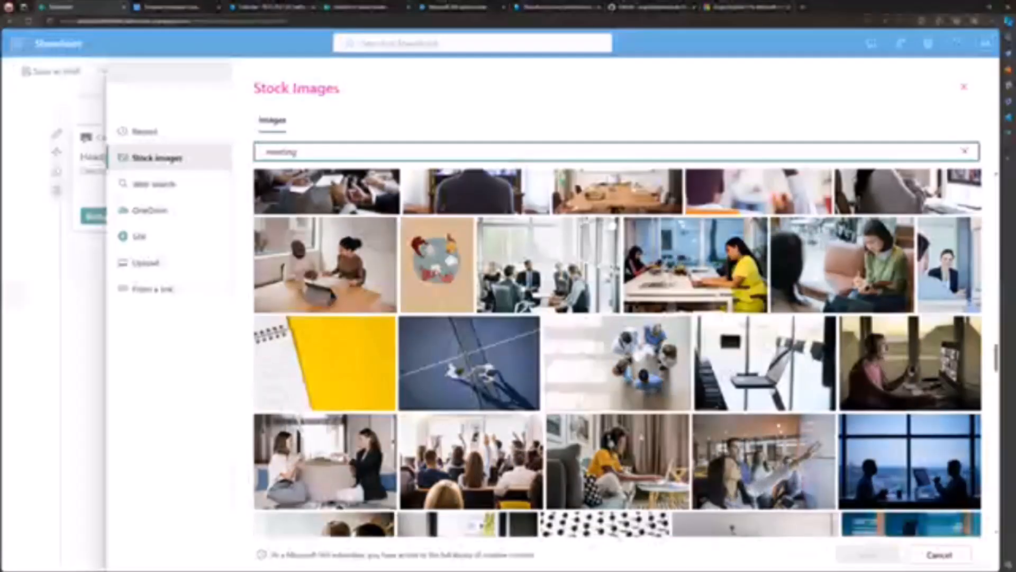
pyautogui.click(387, 270)
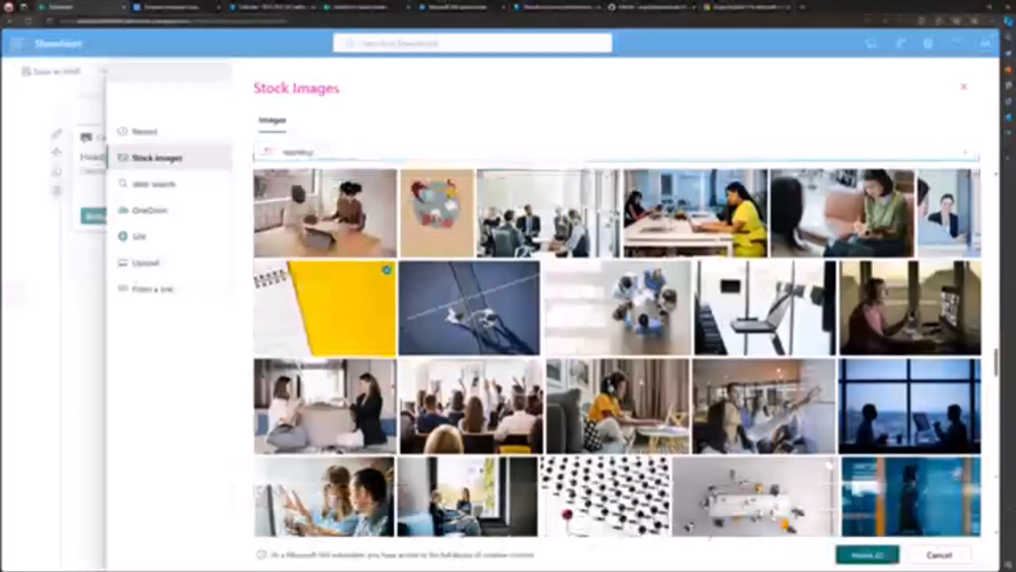
pyautogui.click(867, 554)
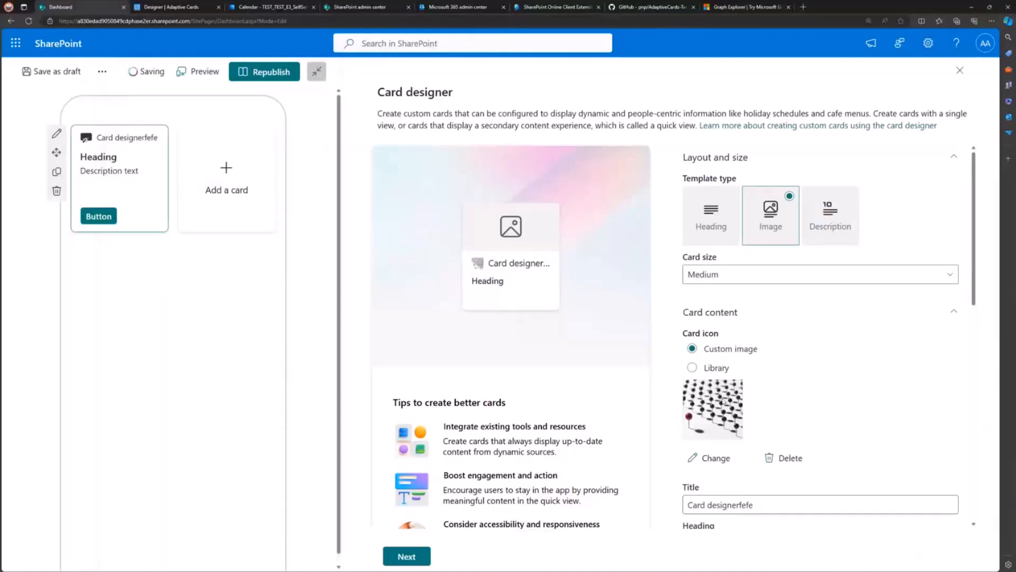
# - Set the card icon to the calendar_checkmark icon from the icon library
pyautogui.click(717, 368)
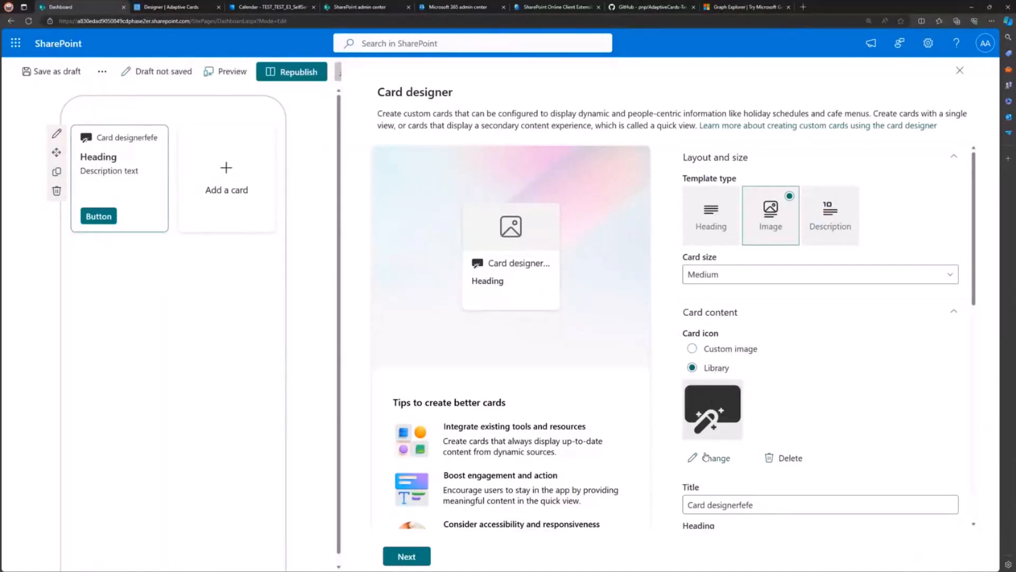
pyautogui.click(712, 458)
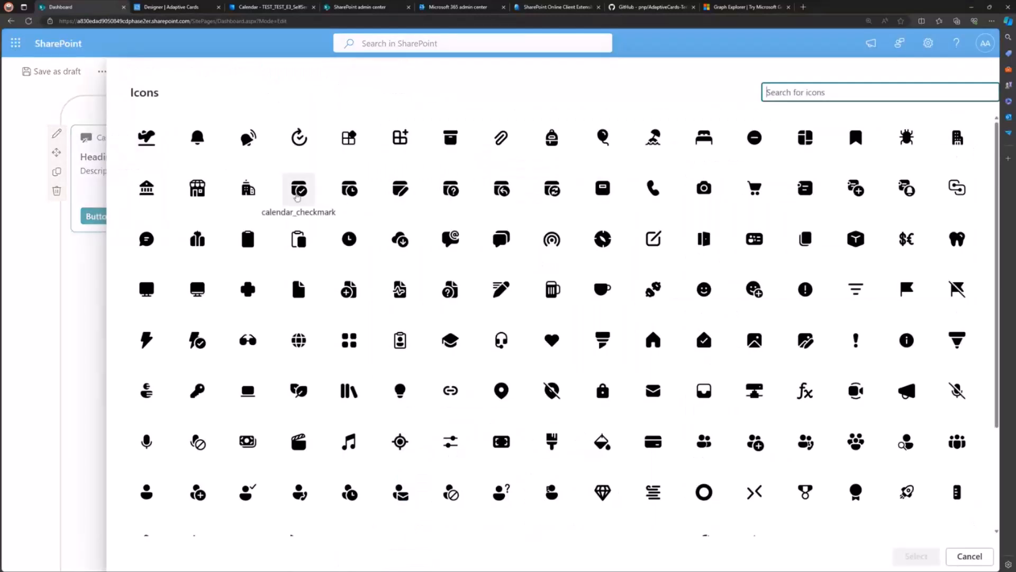
pyautogui.click(297, 197)
pyautogui.click(921, 557)
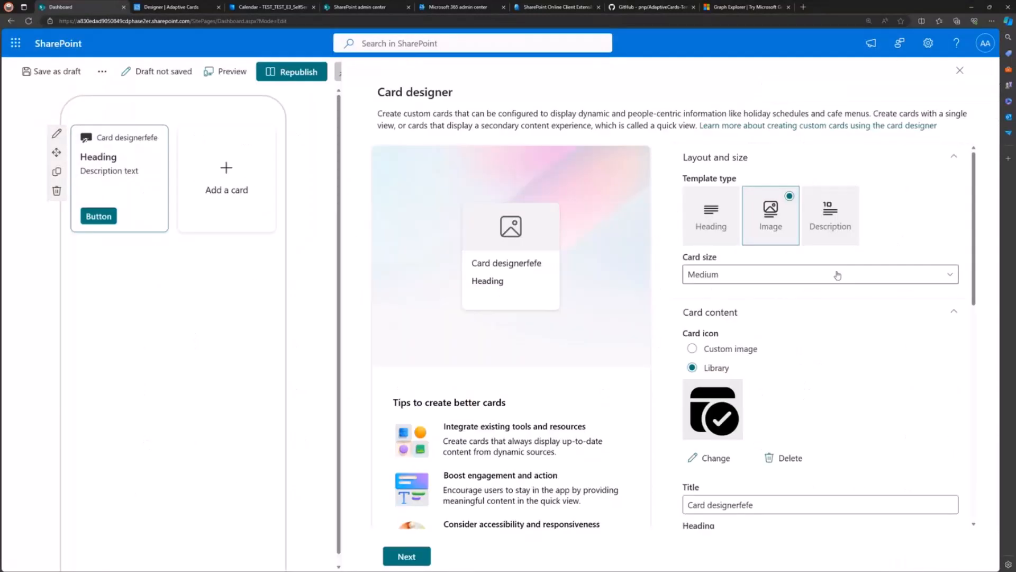
# - Search the stock images for "calendar" and insert the picture of colourful scattered date numbers as the card's image
pyautogui.scroll(-3, 889, 370)
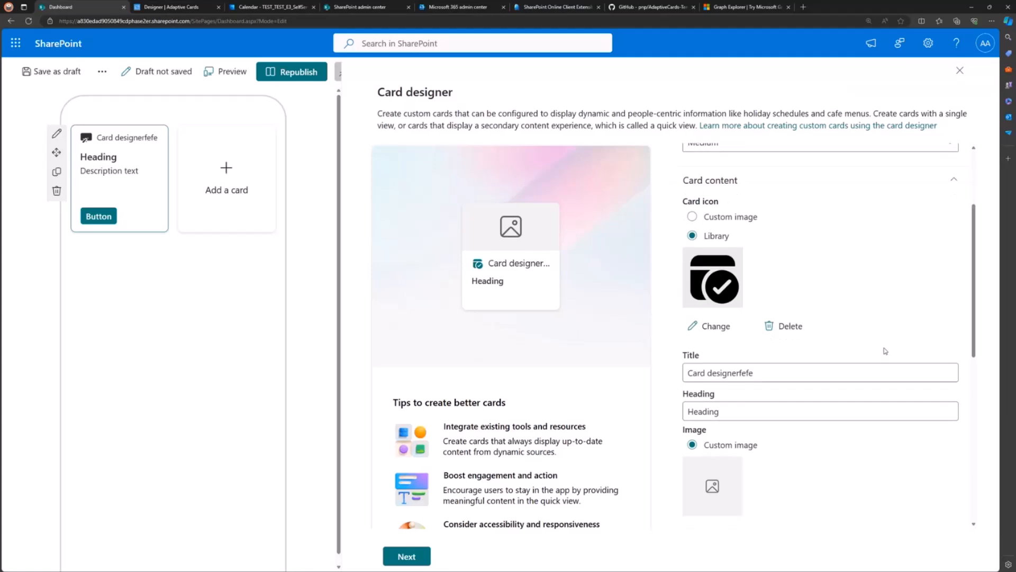
pyautogui.scroll(-2, 885, 351)
pyautogui.click(718, 434)
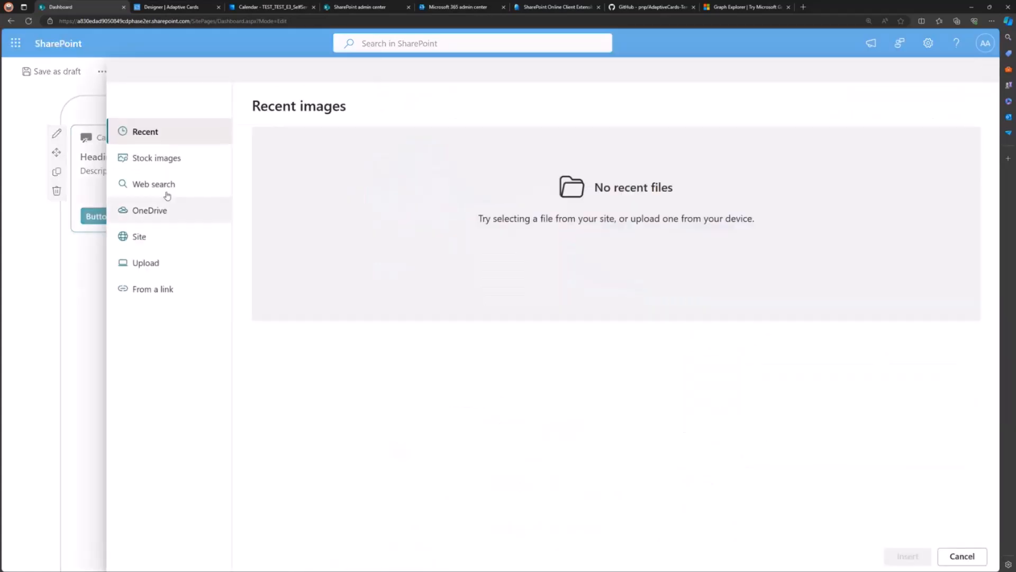
pyautogui.click(170, 160)
pyautogui.scroll(-1, 604, 347)
pyautogui.scroll(-2, 603, 346)
pyautogui.scroll(4, 603, 347)
pyautogui.click(336, 152)
pyautogui.write('calen')
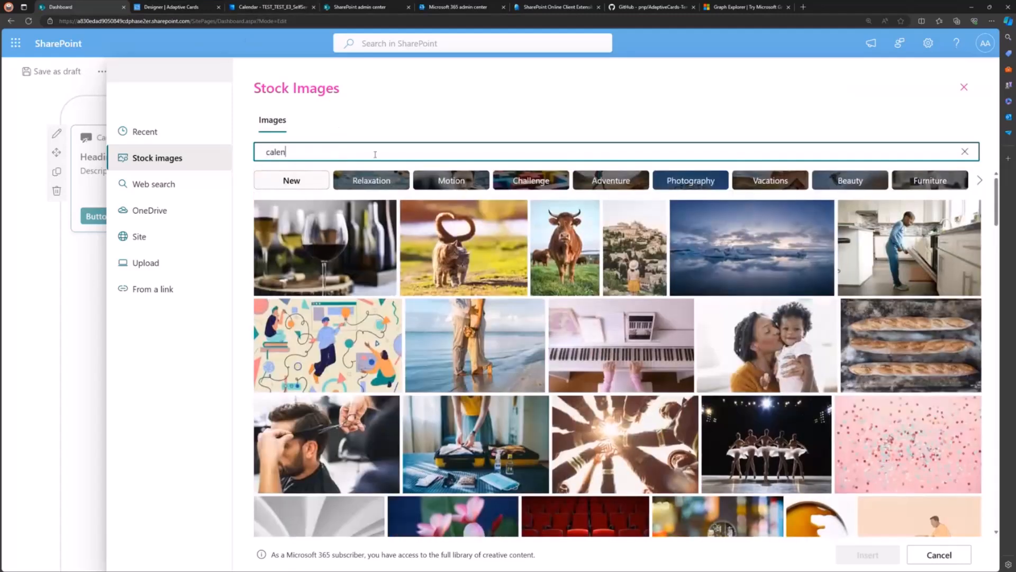
pyautogui.write('dar')
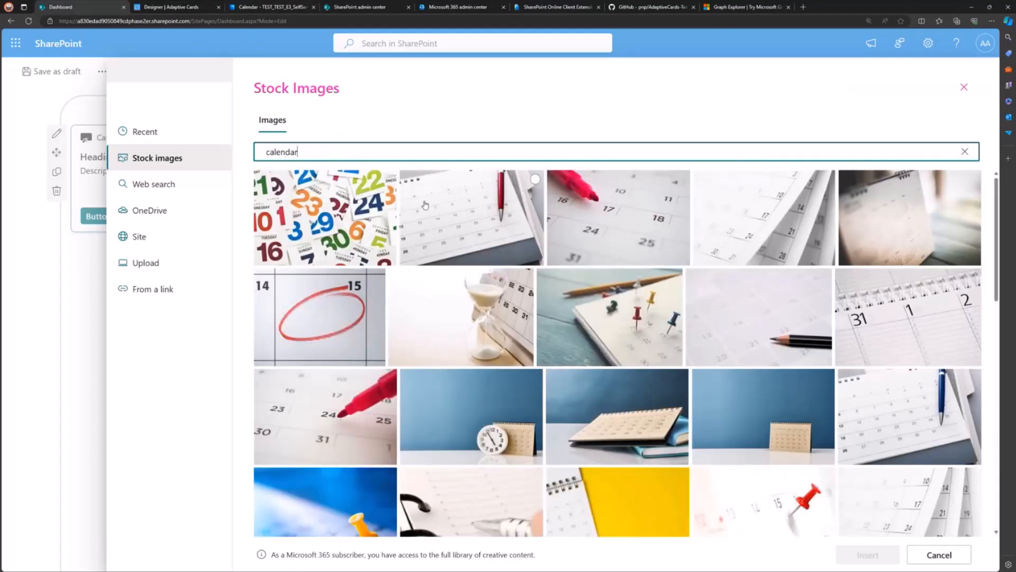
pyautogui.click(312, 206)
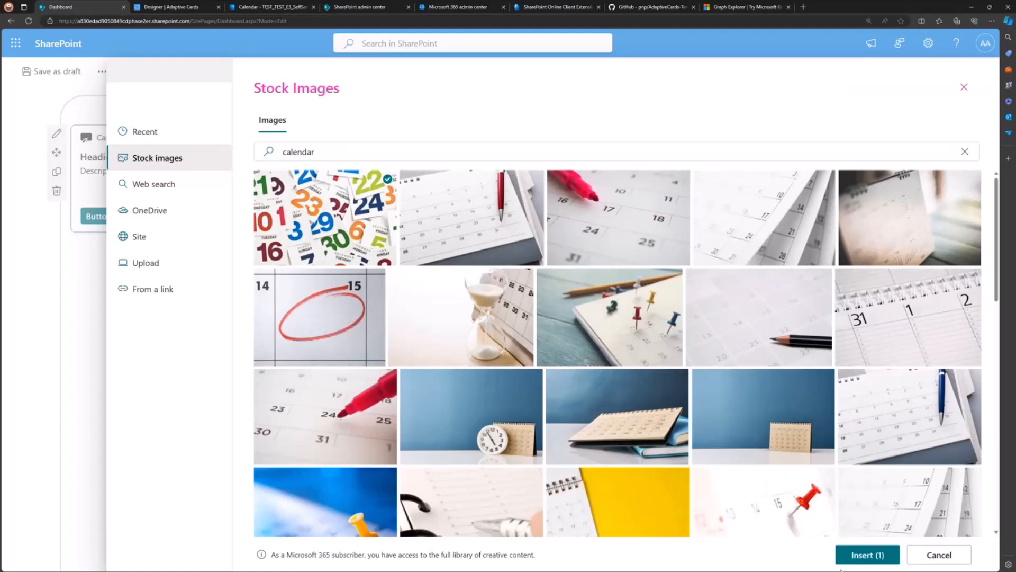
pyautogui.click(874, 554)
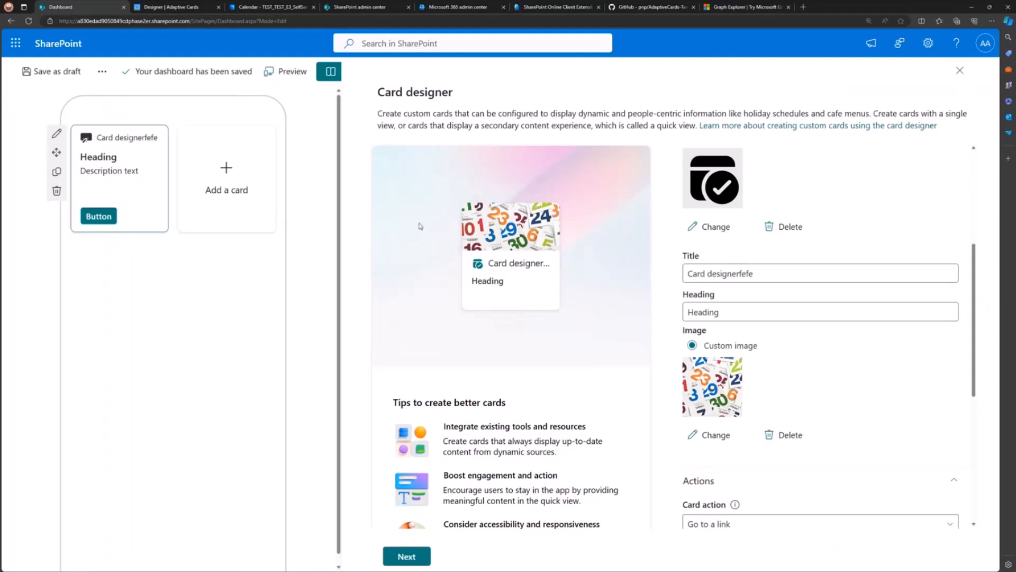
# - Set the card's title to "Meetings" and its heading to "Show my meetings"
pyautogui.click(766, 269)
pyautogui.hotkey('ctrl', 'a')
pyautogui.write('Meetings')
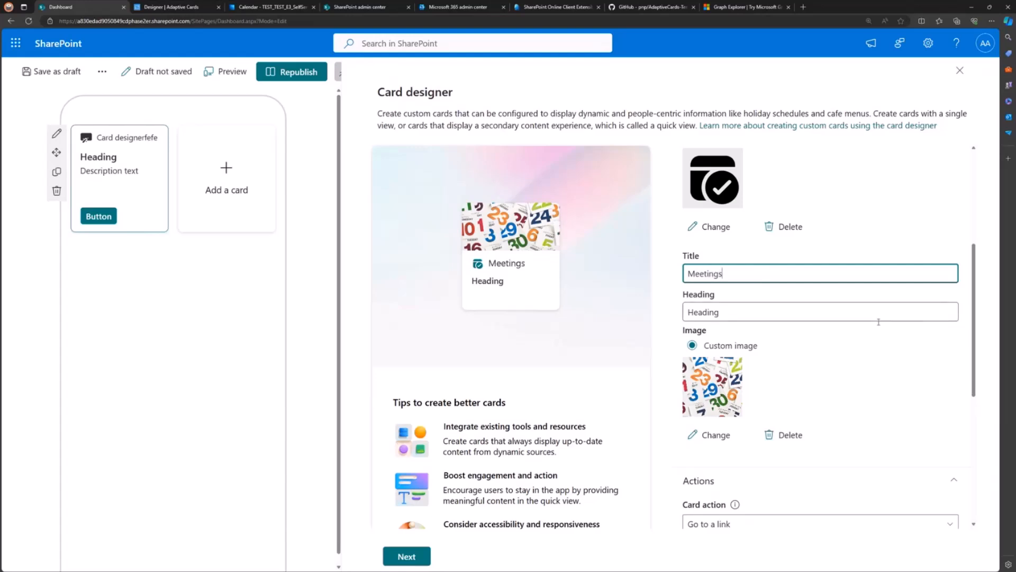
pyautogui.click(742, 317)
pyautogui.hotkey('ctrl', 'a')
pyautogui.write('S')
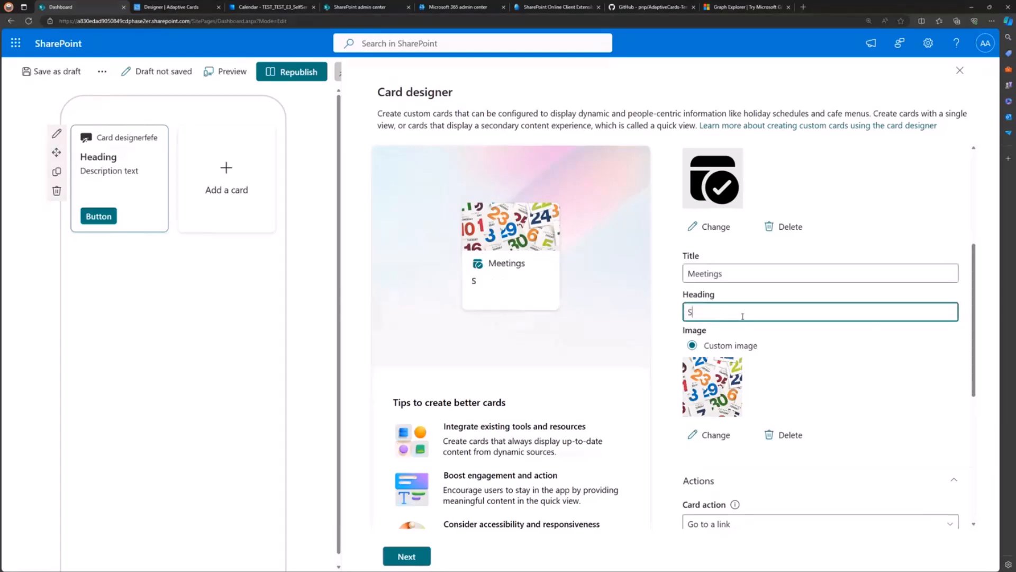
pyautogui.write('how my meetings')
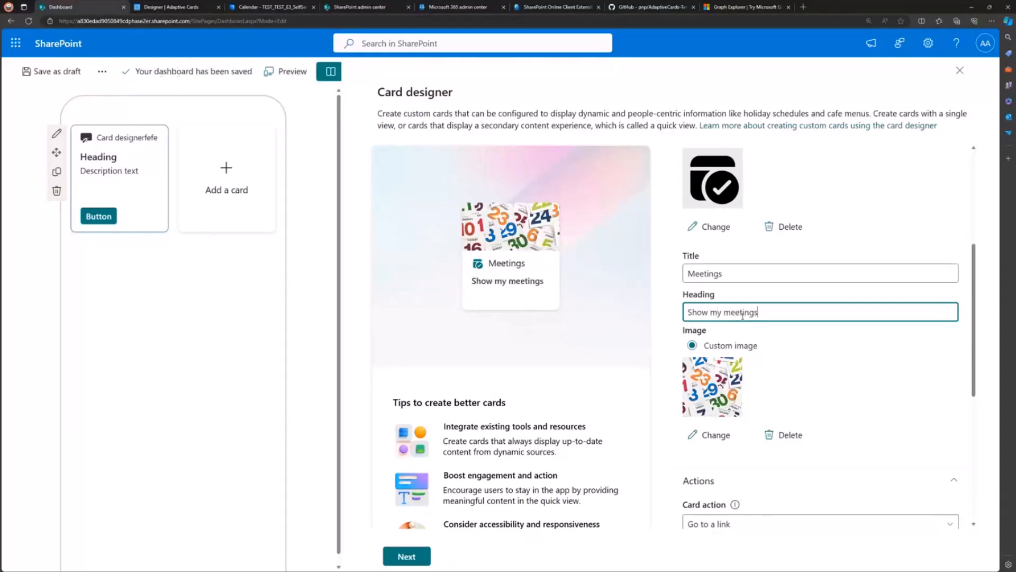
# - Check the available card actions, and try the Description and Heading template types before returning the card to Image
pyautogui.scroll(-5, 830, 335)
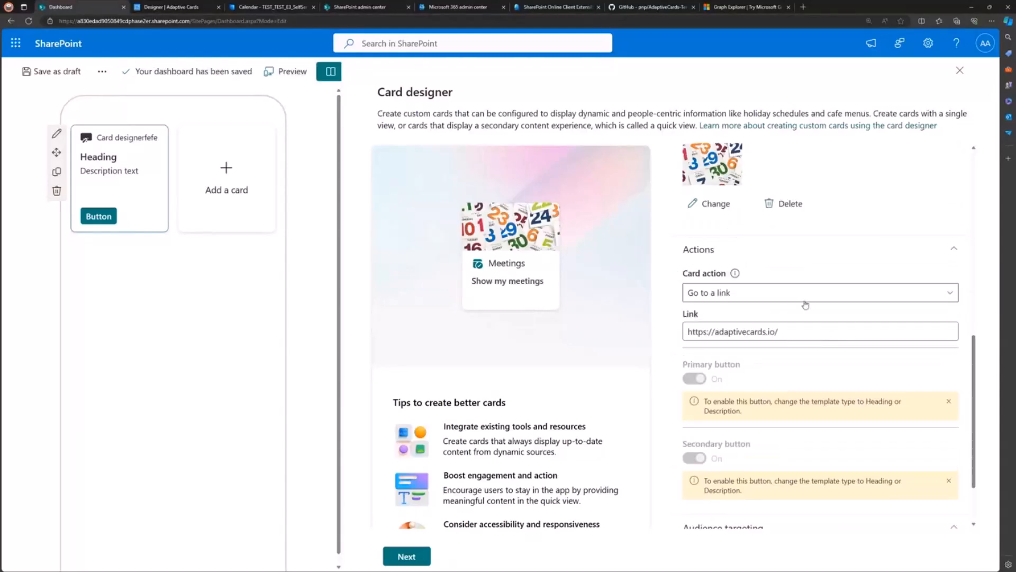
pyautogui.click(792, 298)
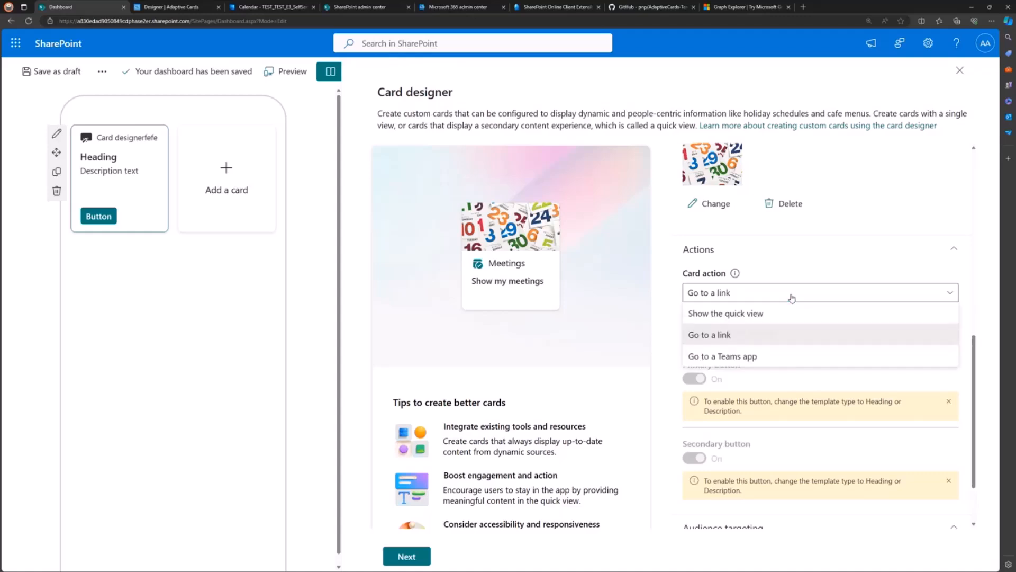
pyautogui.click(792, 298)
pyautogui.scroll(8, 853, 240)
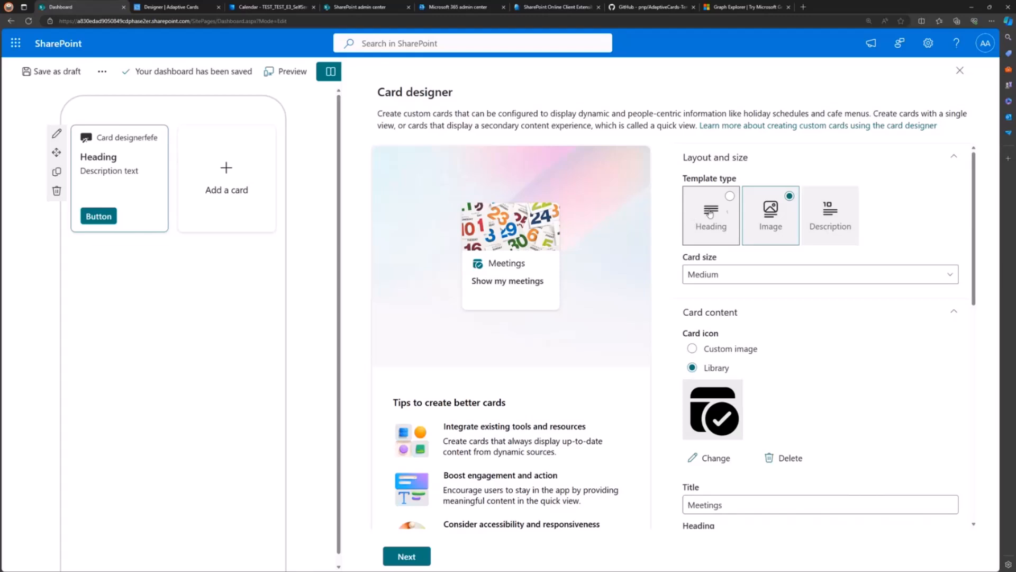
pyautogui.click(818, 214)
pyautogui.click(770, 217)
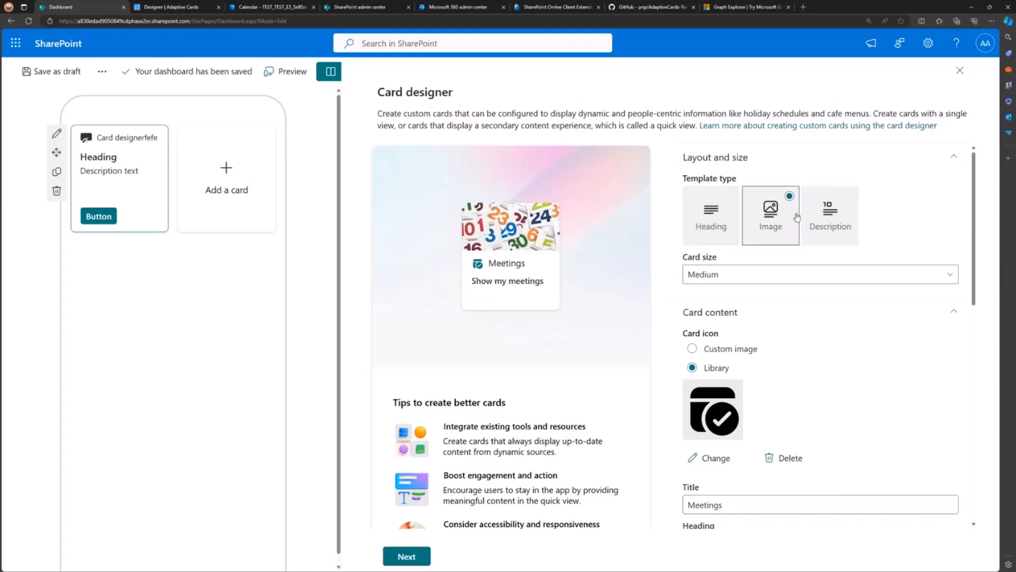
pyautogui.click(726, 221)
pyautogui.click(760, 219)
# - Set the card action to Show the quick view and proceed to the quick view settings
pyautogui.scroll(-8, 773, 238)
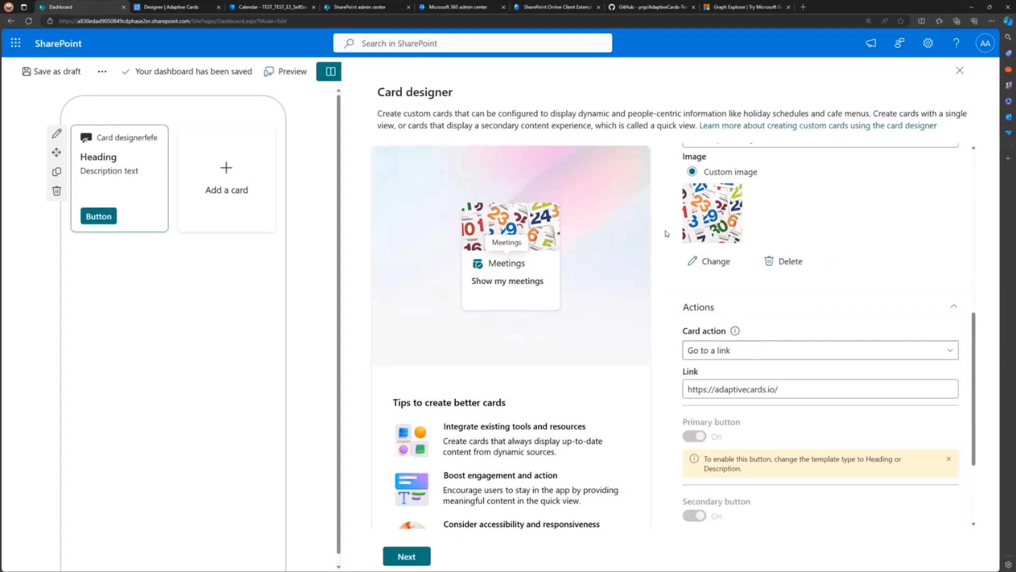
pyautogui.click(789, 356)
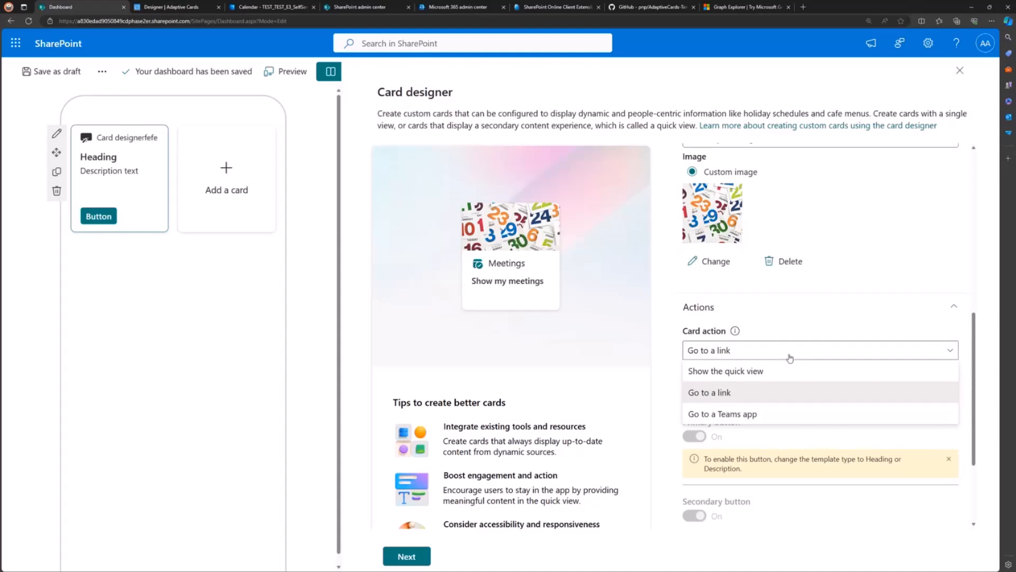
pyautogui.click(784, 377)
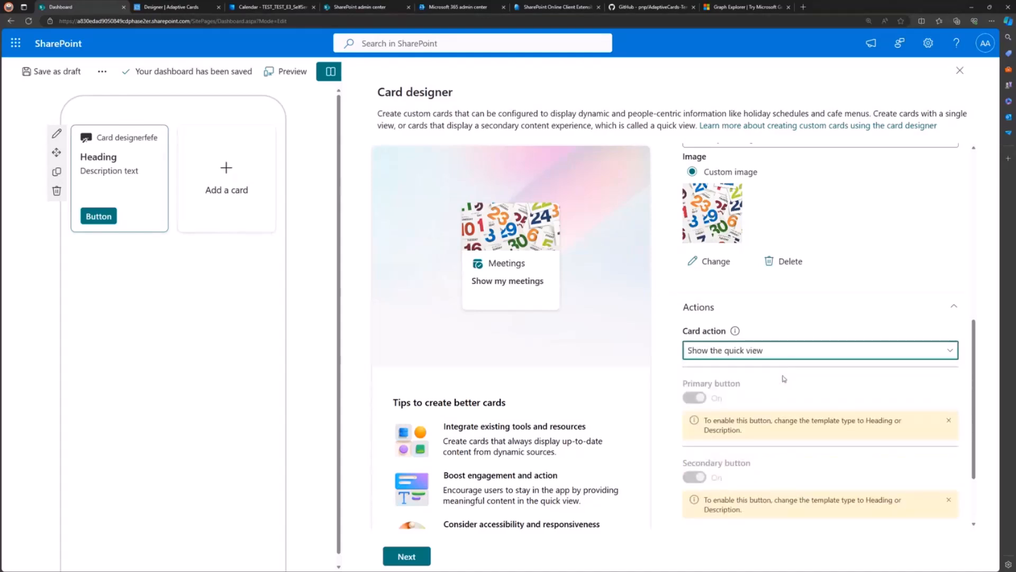
pyautogui.scroll(-1, 784, 321)
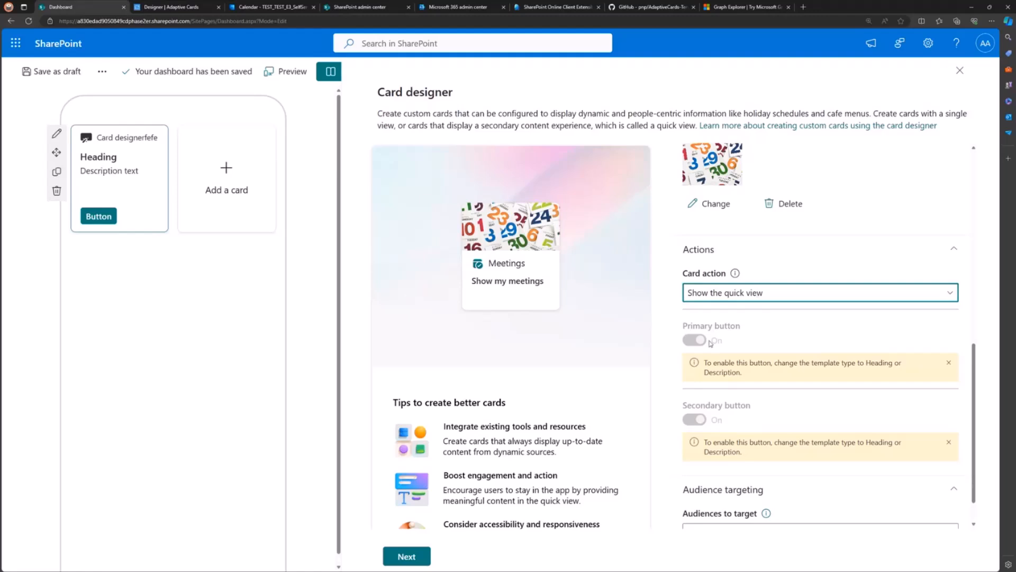
pyautogui.scroll(-1, 822, 395)
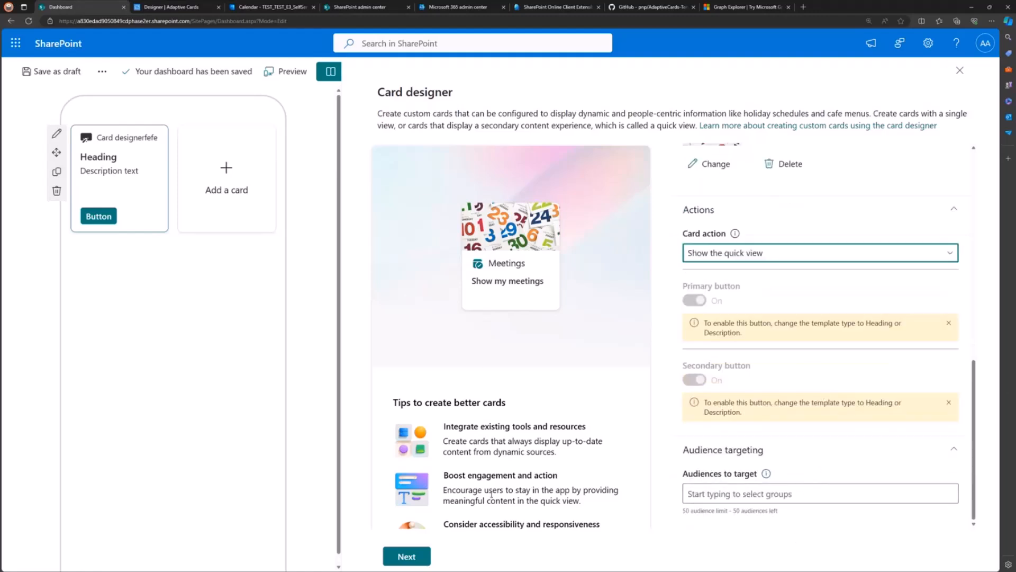
pyautogui.scroll(-2, 518, 472)
pyautogui.scroll(2, 523, 473)
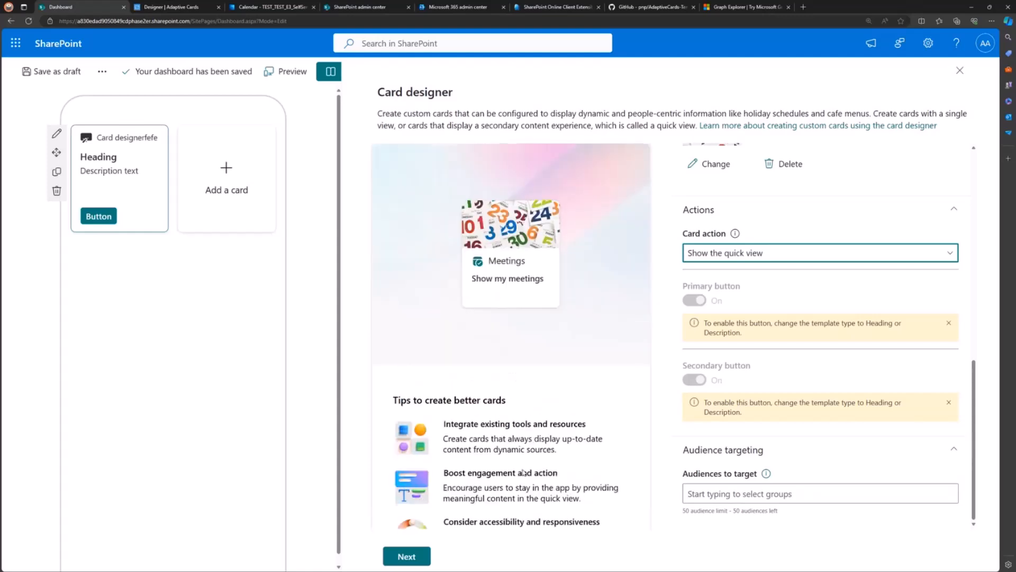
pyautogui.click(407, 556)
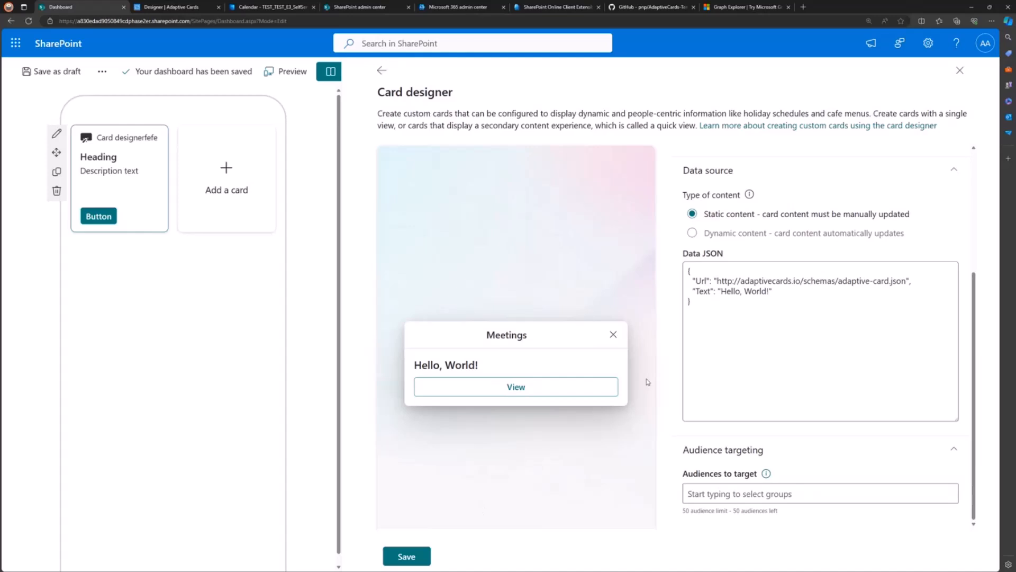
# - Try extending the static data JSON text to "Hello, World! or the people in the call", and switch the content type to dynamic and back
pyautogui.click(772, 291)
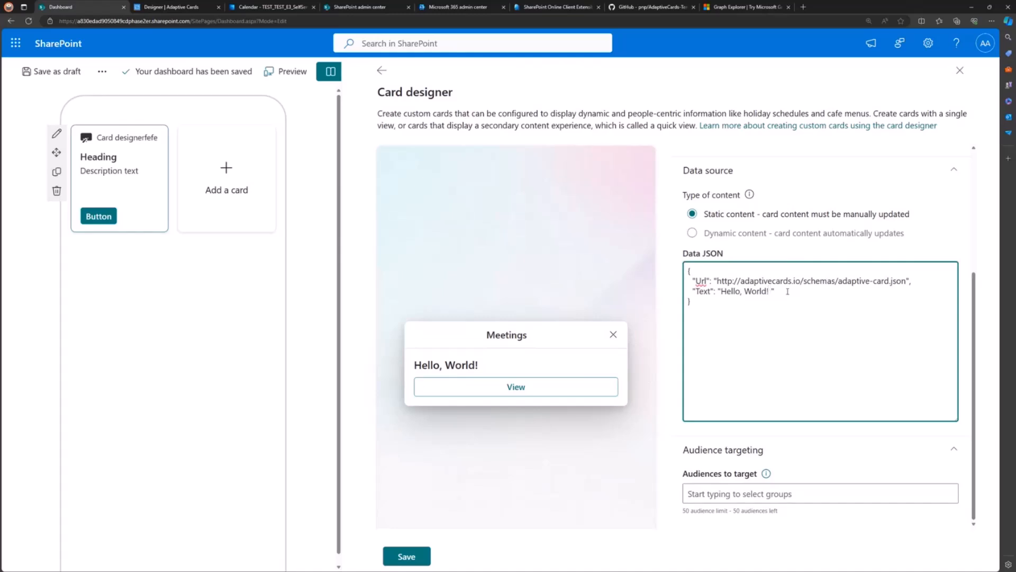
pyautogui.write('or the people in the call')
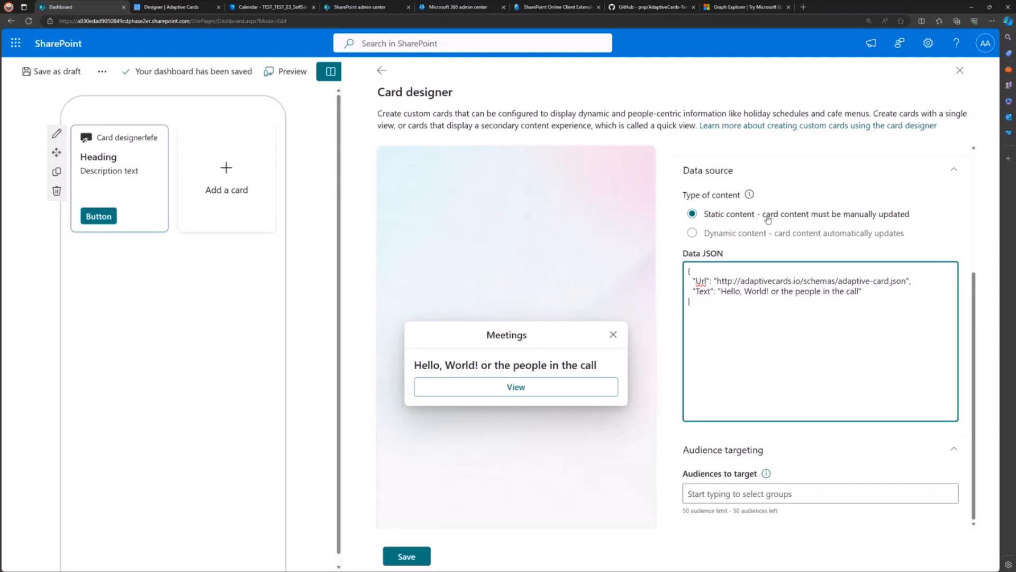
pyautogui.click(780, 234)
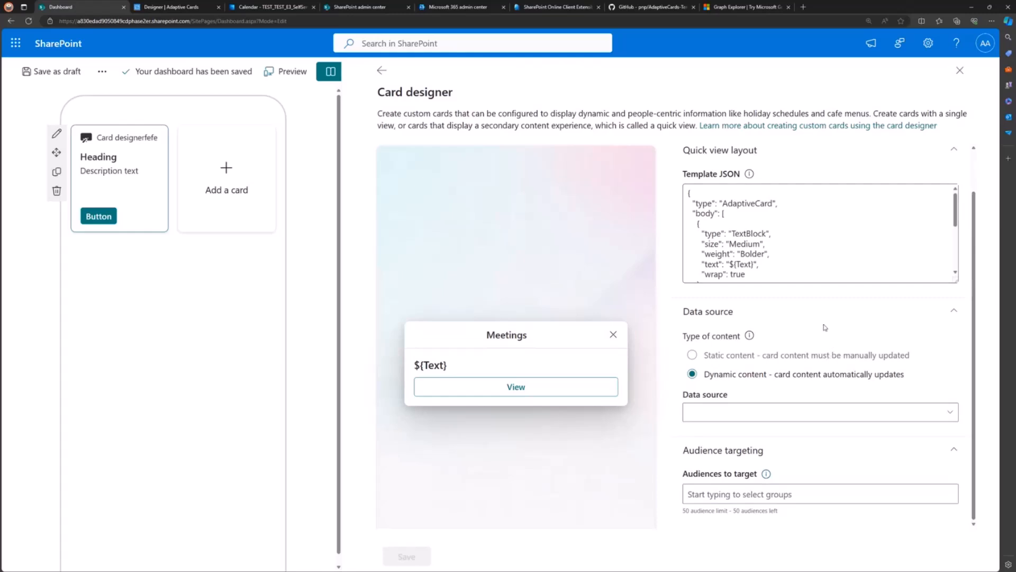
pyautogui.click(820, 354)
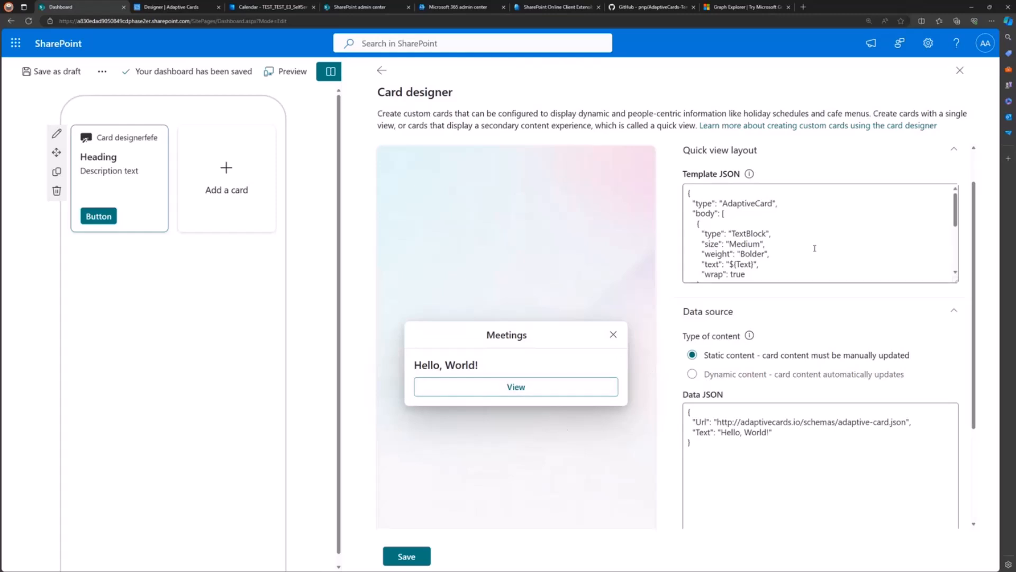
# - Make the quick view content dynamic, with Call a Microsoft Graph API as its data source
pyautogui.click(821, 377)
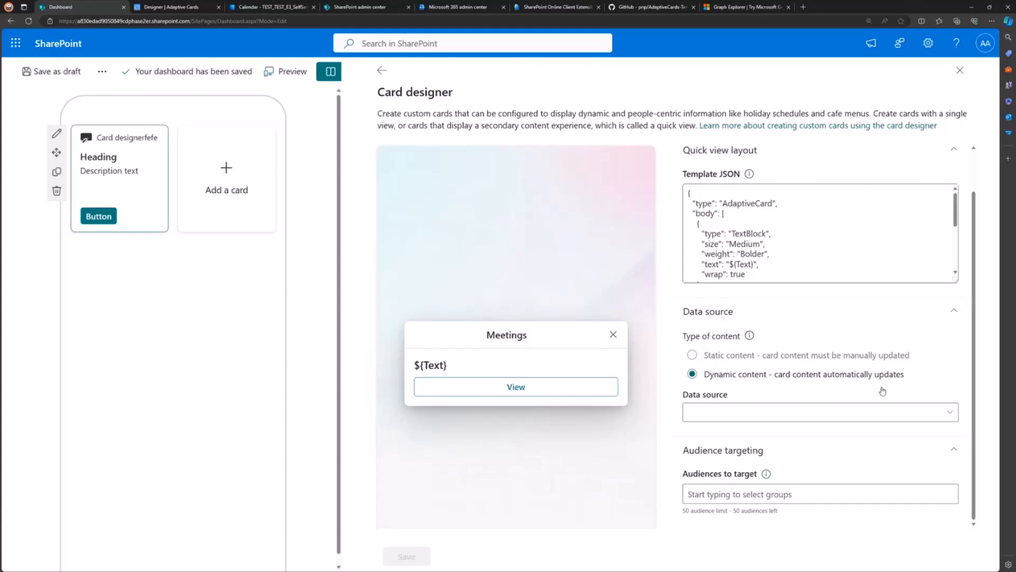
pyautogui.click(938, 415)
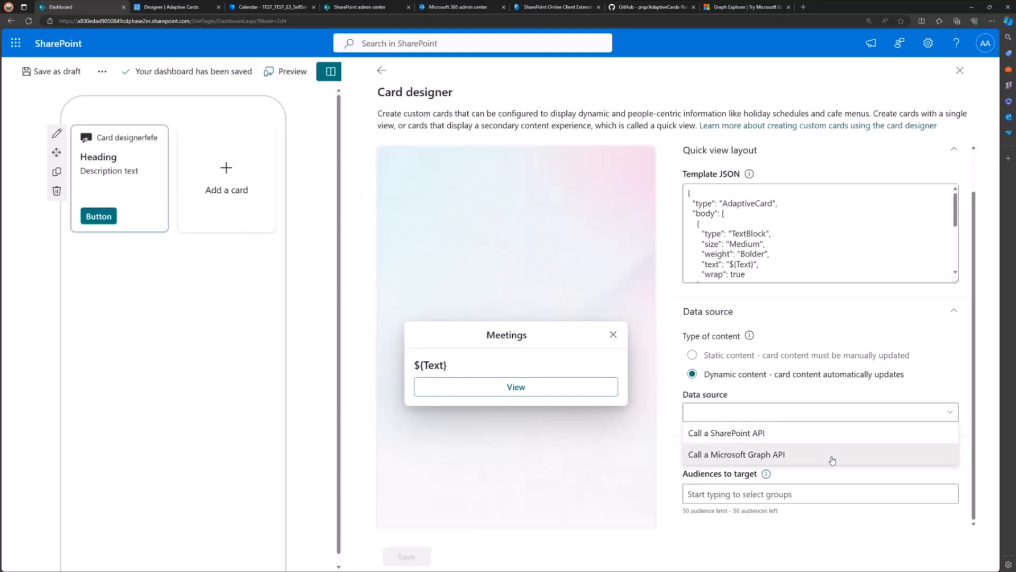
pyautogui.click(833, 460)
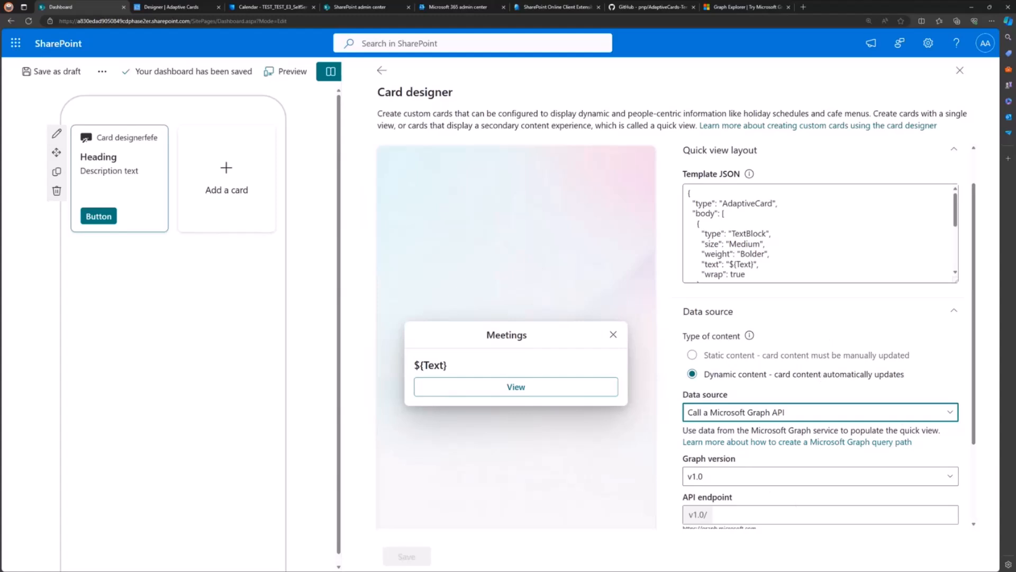
# - Switch to the PowerShell window and open the sp-dev-docs\assets\ace folder in Visual Studio Code with "code ."
pyautogui.hotkey('alt', 'Tab')
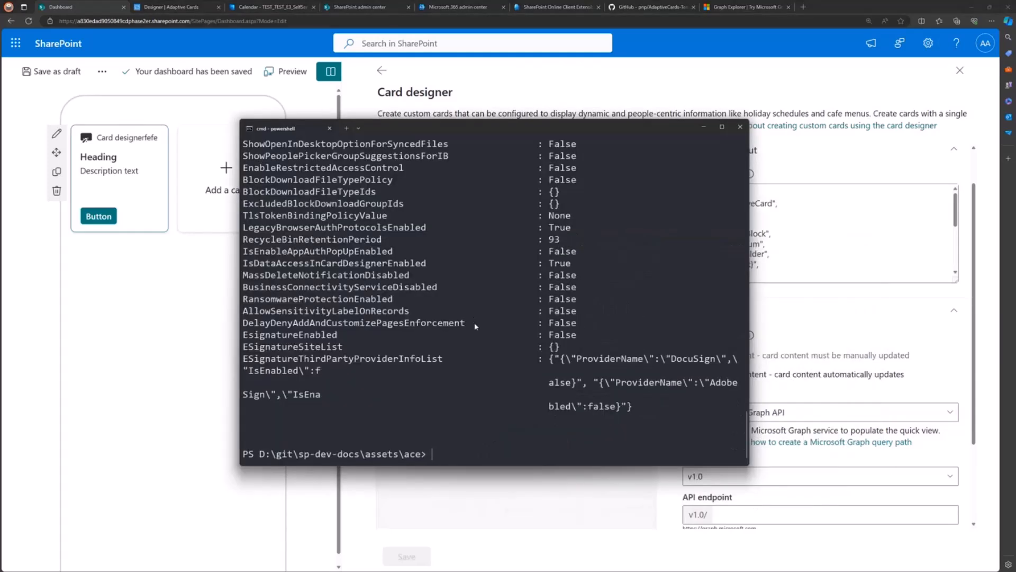
pyautogui.write('code .')
pyautogui.press('Return')
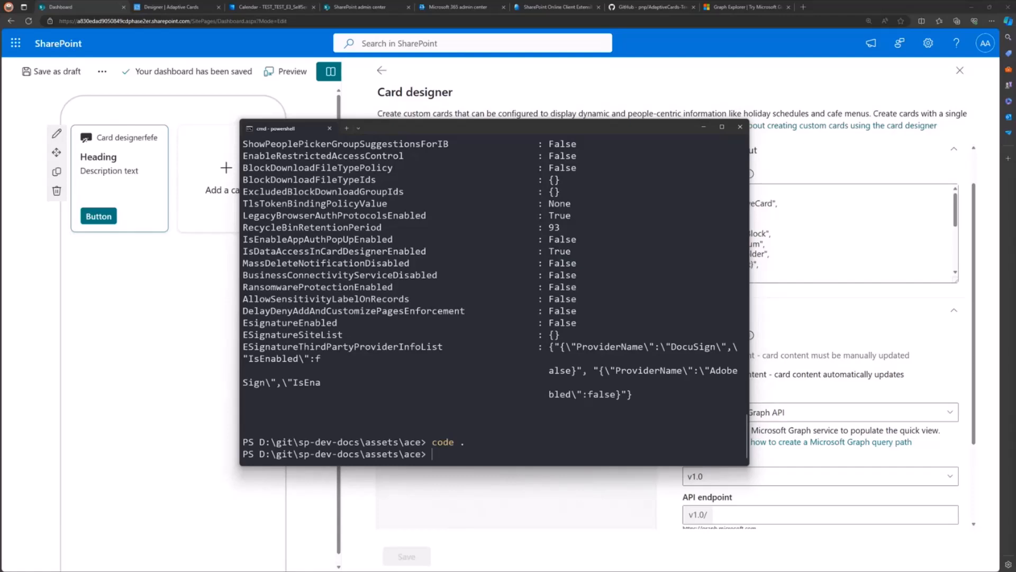
pyautogui.hotkey('alt', 'Tab')
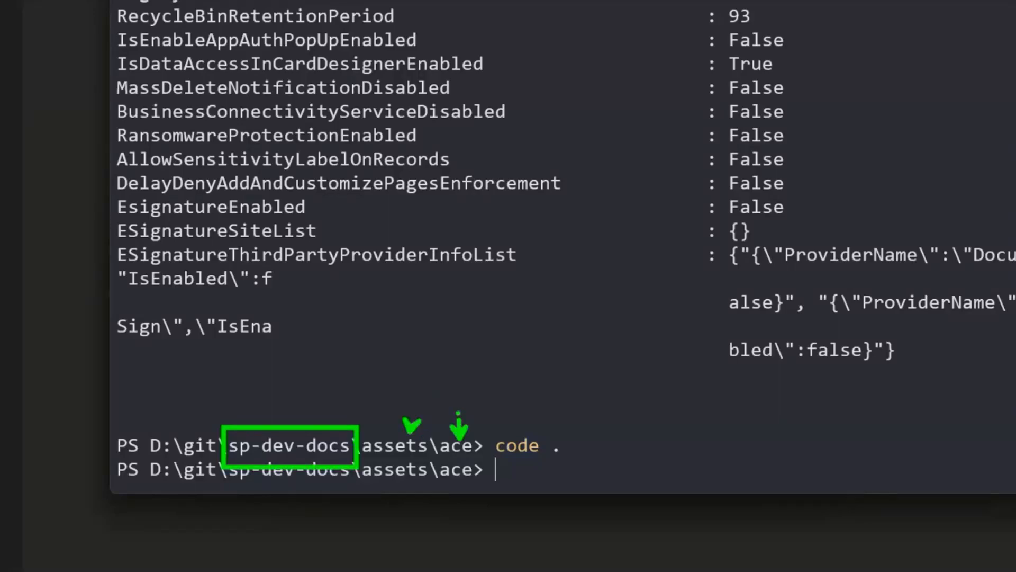
pyautogui.press('Escape')
pyautogui.click(159, 254)
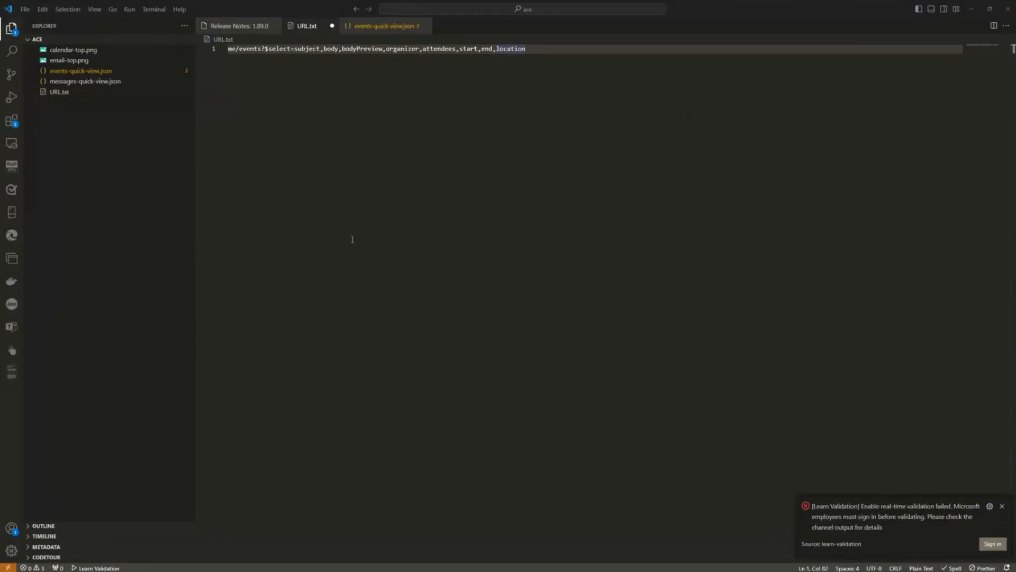
# - Return to the browser, search the web for "sp-dev-docs" in a new tab and open the SharePoint/sp-dev-docs GitHub repository
pyautogui.hotkey('alt', 'Tab')
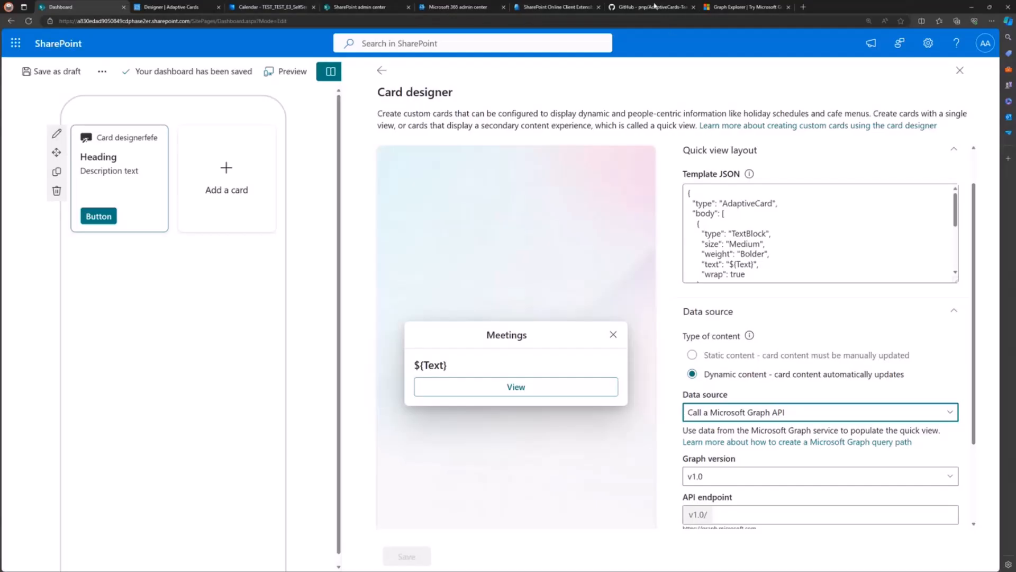
pyautogui.click(801, 6)
pyautogui.write('sp-dev-dodc')
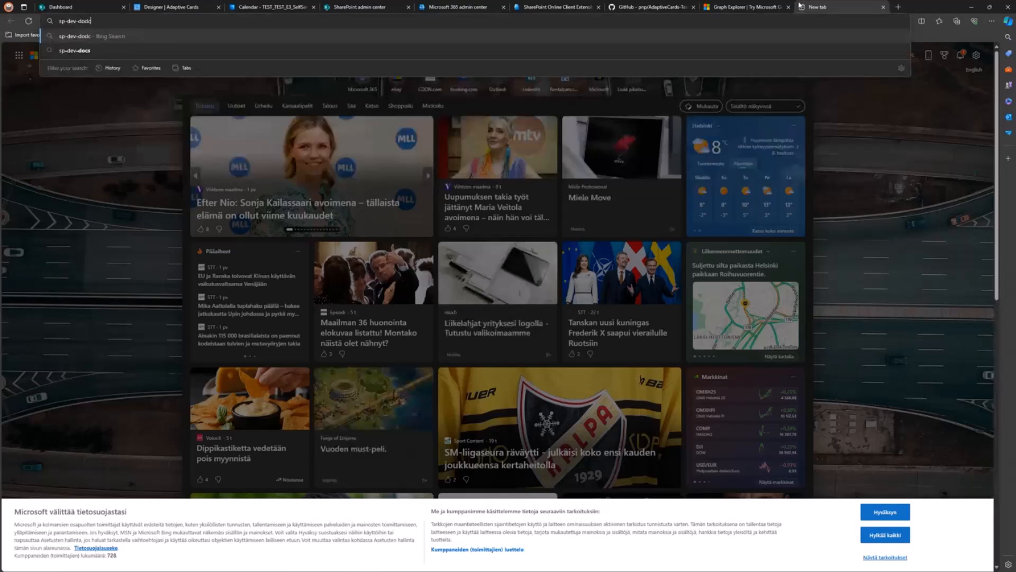
pyautogui.press('BackSpace')
pyautogui.press('BackSpace')
pyautogui.write('cs')
pyautogui.press('Return')
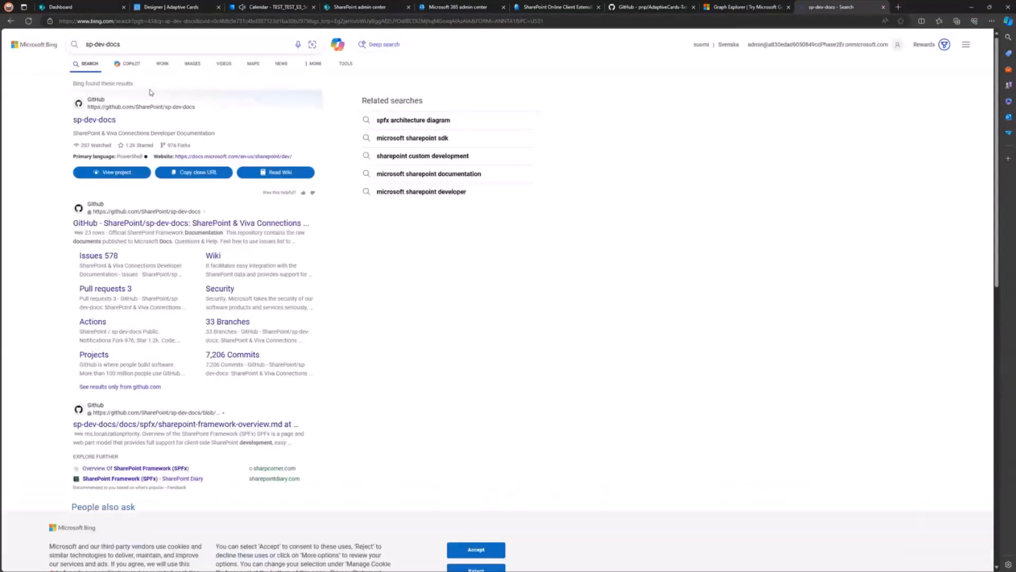
pyautogui.click(115, 124)
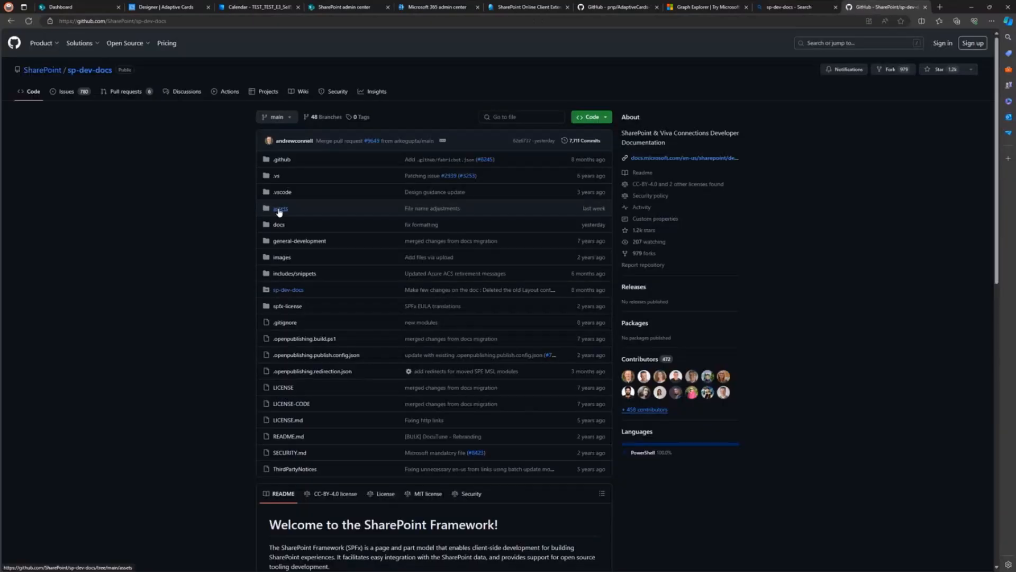
# - Open the assets/ace folder in the sp-dev-docs repository
pyautogui.click(278, 209)
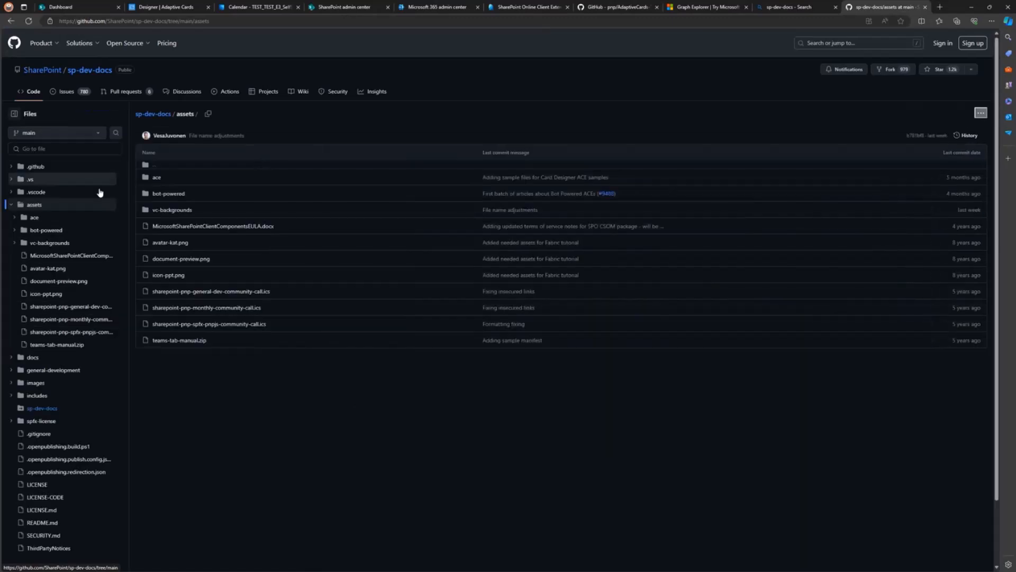
pyautogui.click(156, 177)
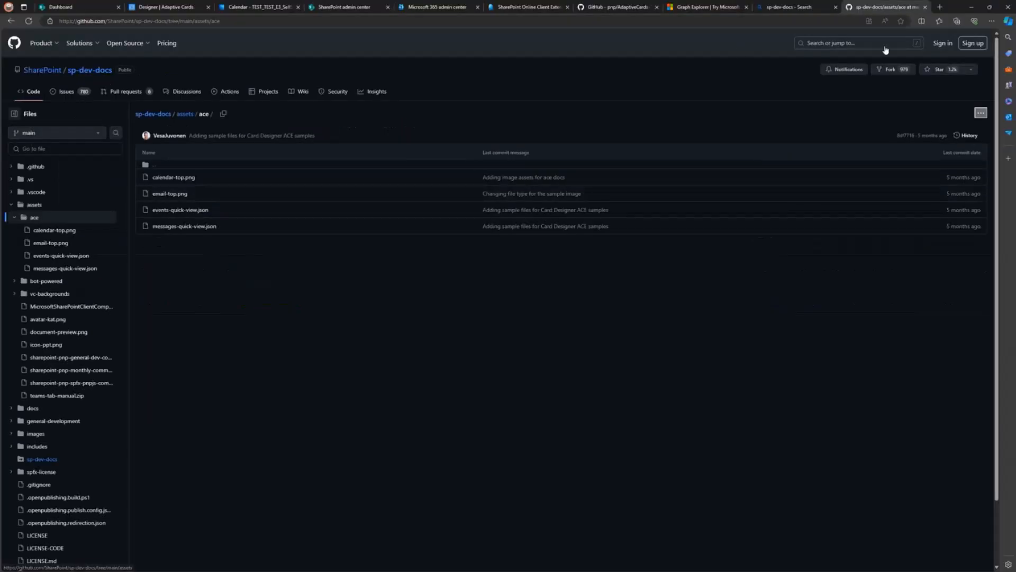
# - Switch to Visual Studio Code and copy the entire content of events-quick-view.json
pyautogui.click(973, 5)
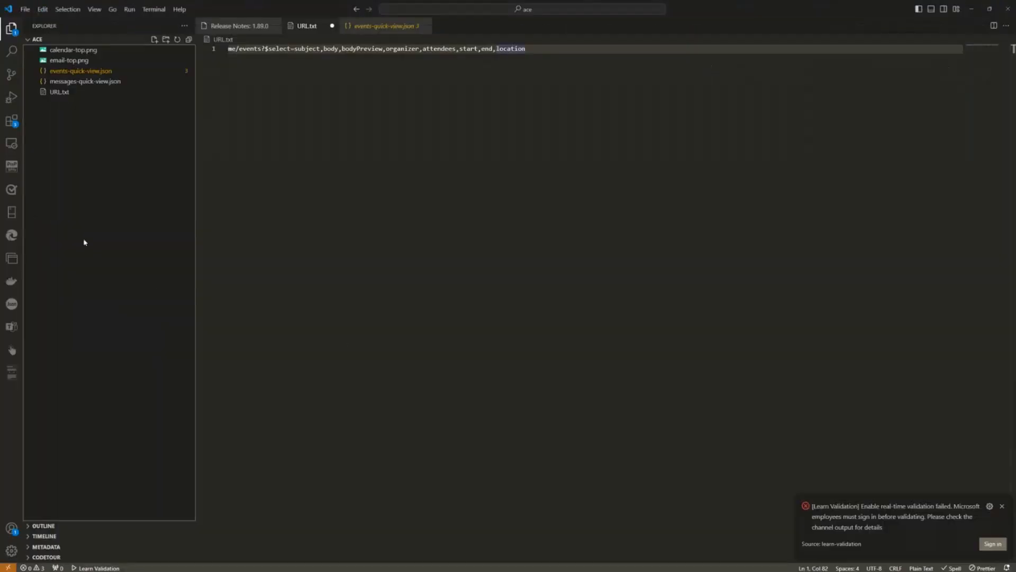
pyautogui.click(90, 73)
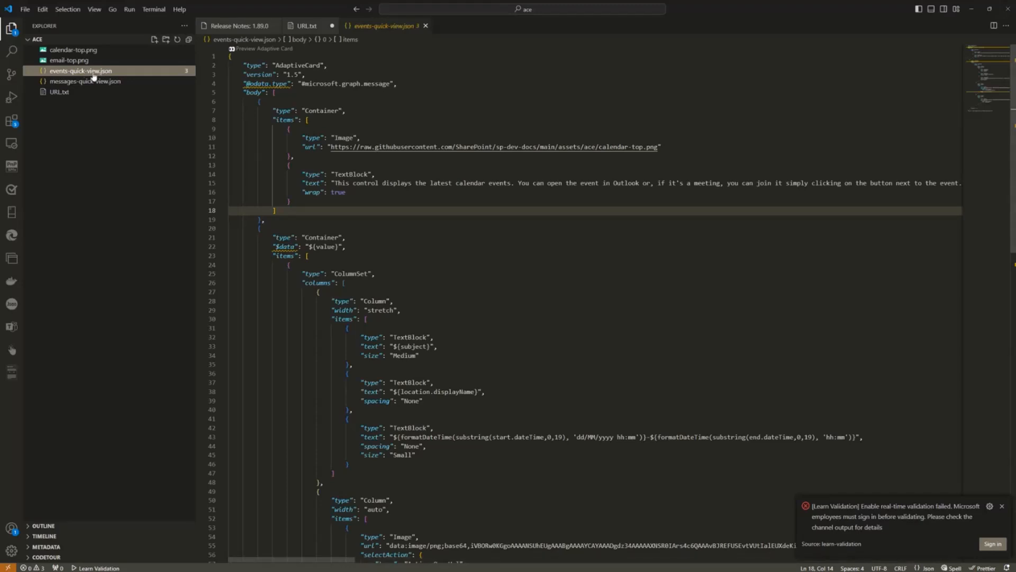
pyautogui.click(321, 204)
pyautogui.hotkey('ctrl', 'a')
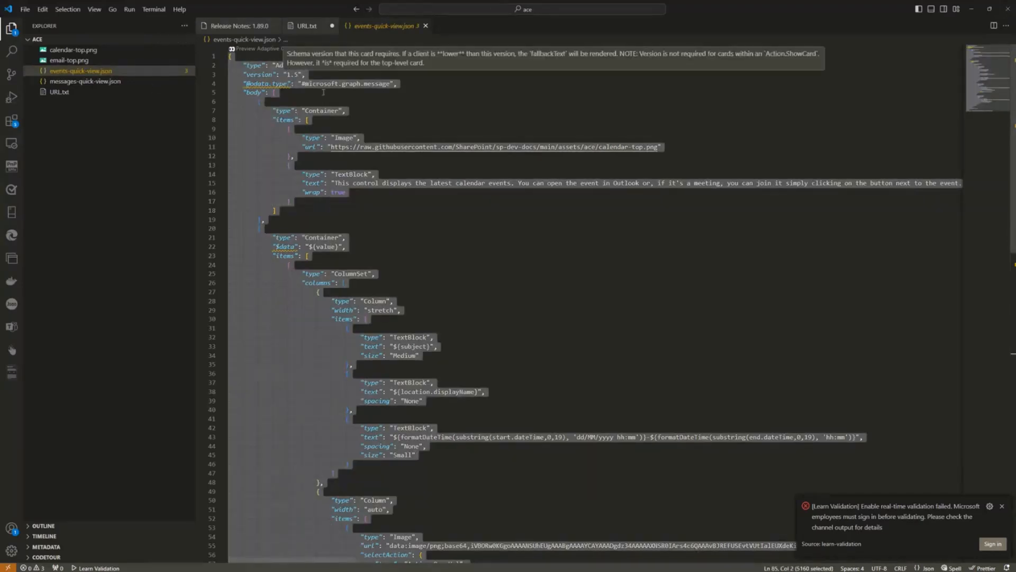
pyautogui.click(296, 102)
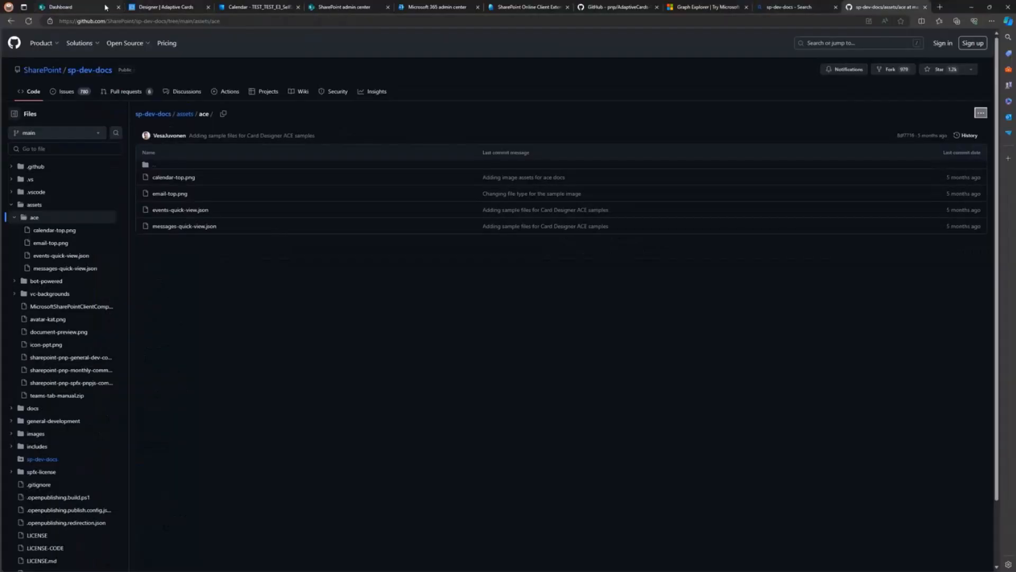
# - Return to the dashboard in the browser and replace the quick view's Template JSON with the copied events-quick-view.json content
pyautogui.click(146, 48)
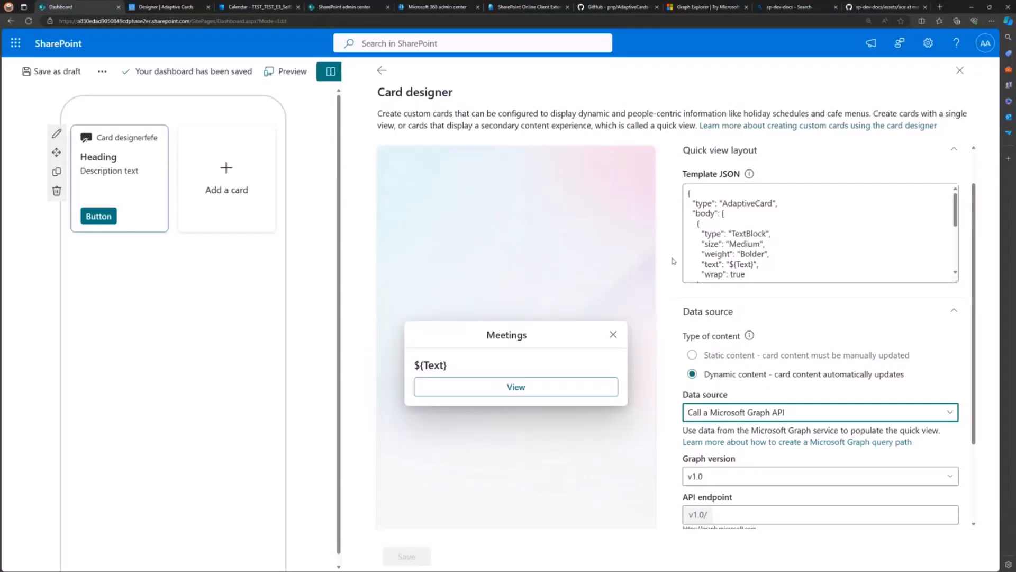
pyautogui.click(761, 225)
pyautogui.hotkey('ctrl', 'a')
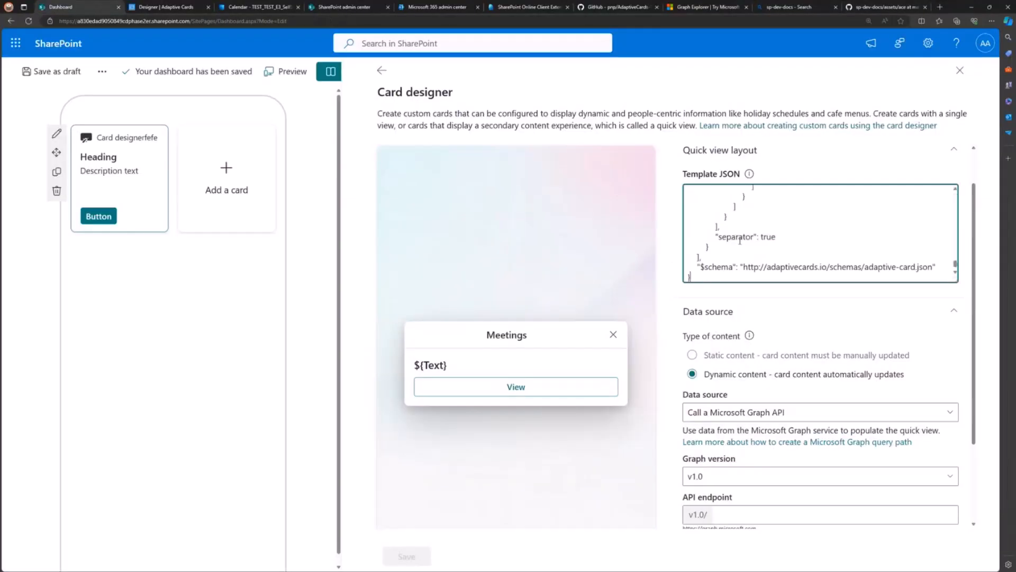
pyautogui.hotkey('ctrl', 'v')
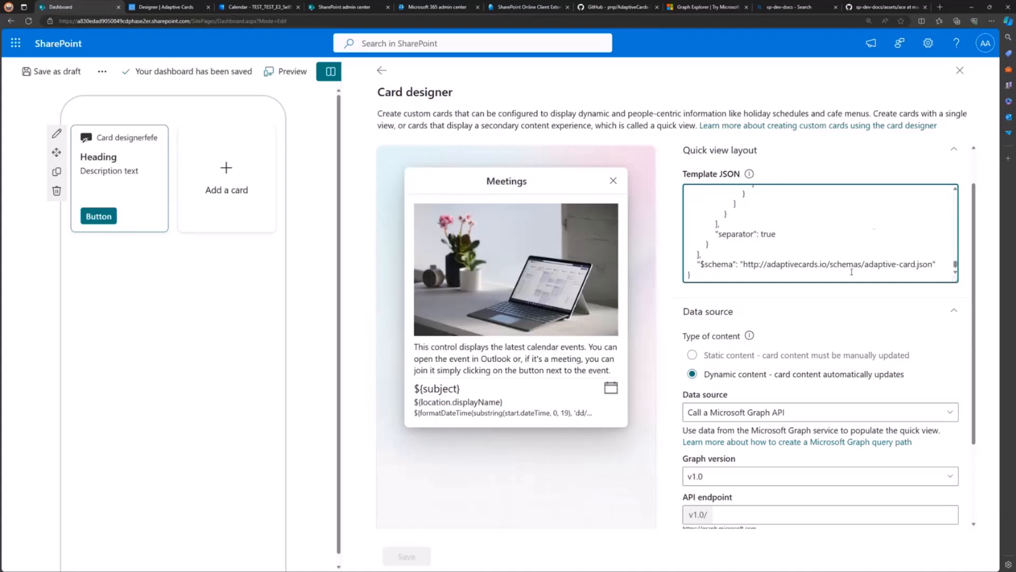
# - Examine the pasted Template JSON, from the schema line up to the container bound to ${value}, against the Meetings preview
pyautogui.scroll(-2, 853, 204)
pyautogui.scroll(3, 869, 275)
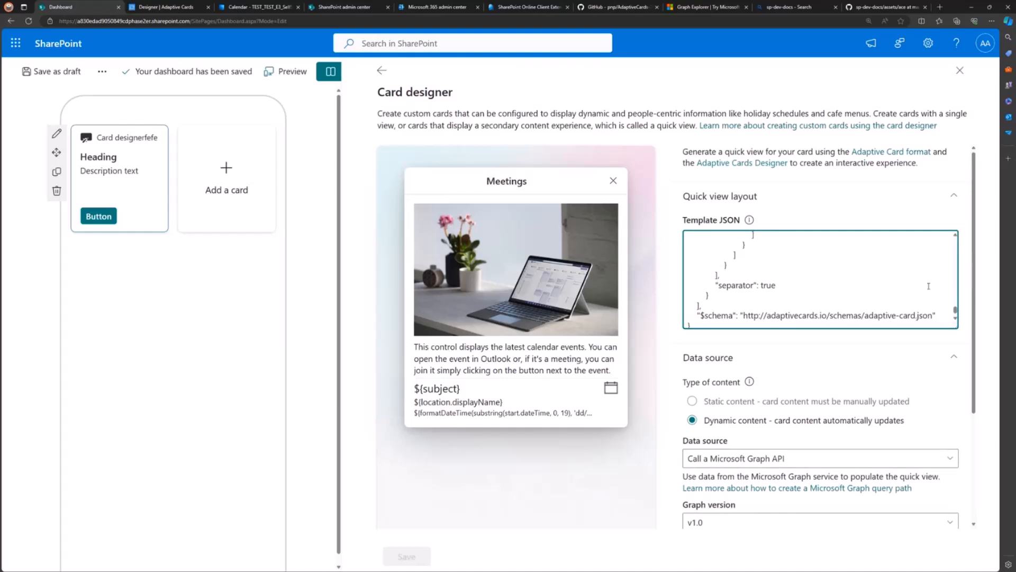
pyautogui.scroll(3, 912, 294)
pyautogui.scroll(5, 912, 295)
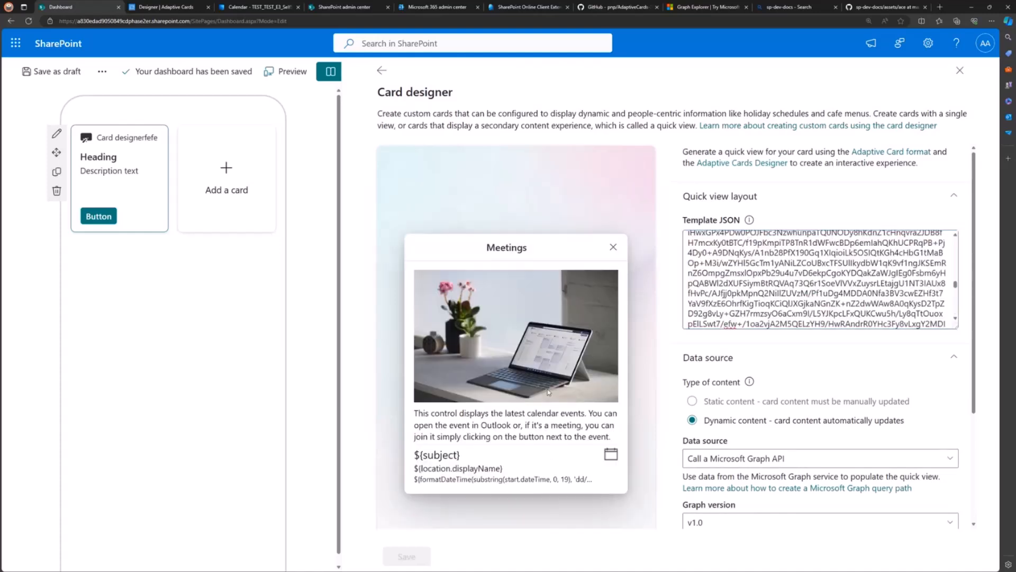
pyautogui.scroll(3, 739, 273)
pyautogui.scroll(5, 740, 272)
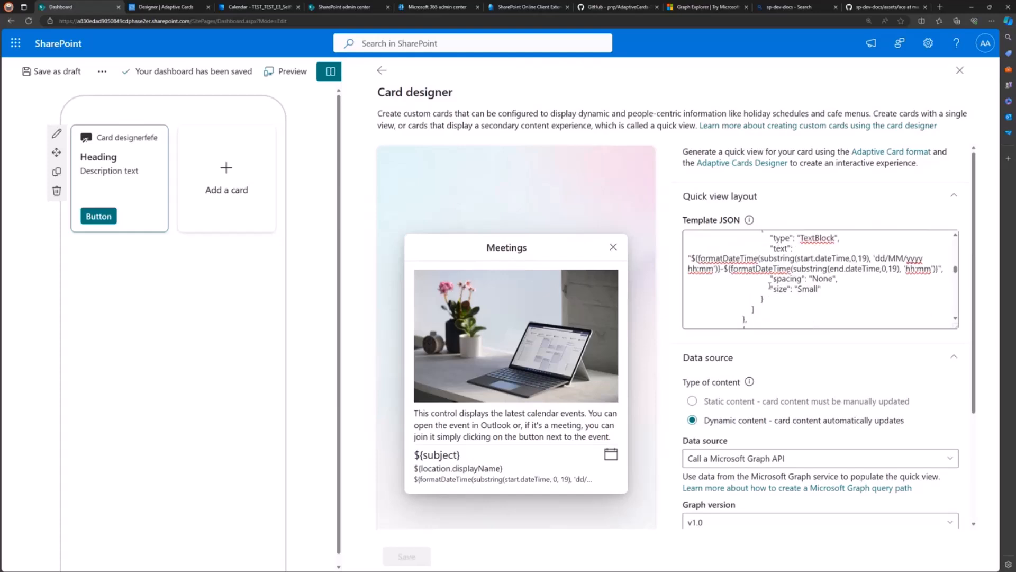
pyautogui.scroll(3, 771, 285)
# - Copy the whole Template JSON and open the linked Adaptive Cards Designer
pyautogui.click(785, 271)
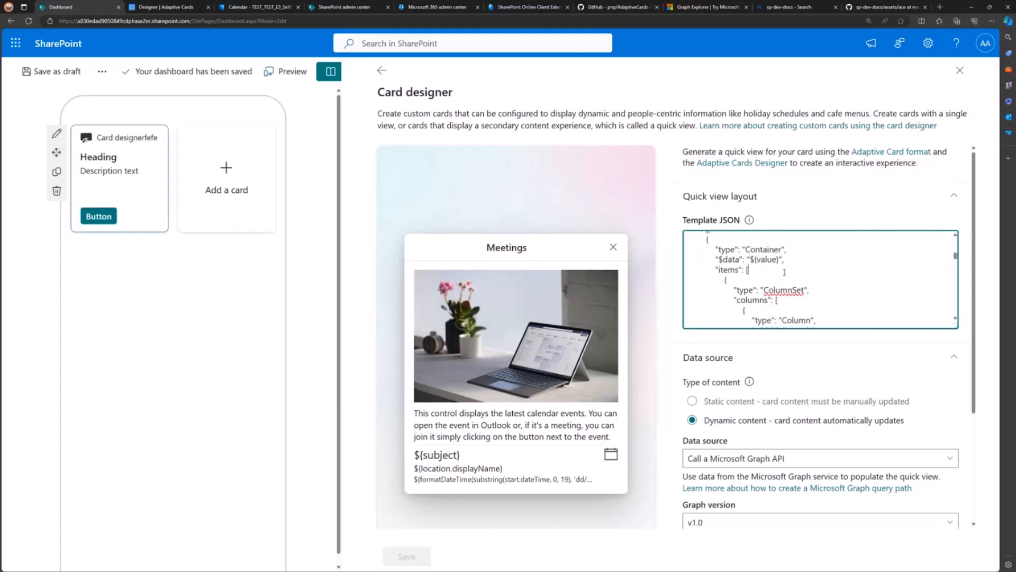
pyautogui.hotkey('ctrl', 'a')
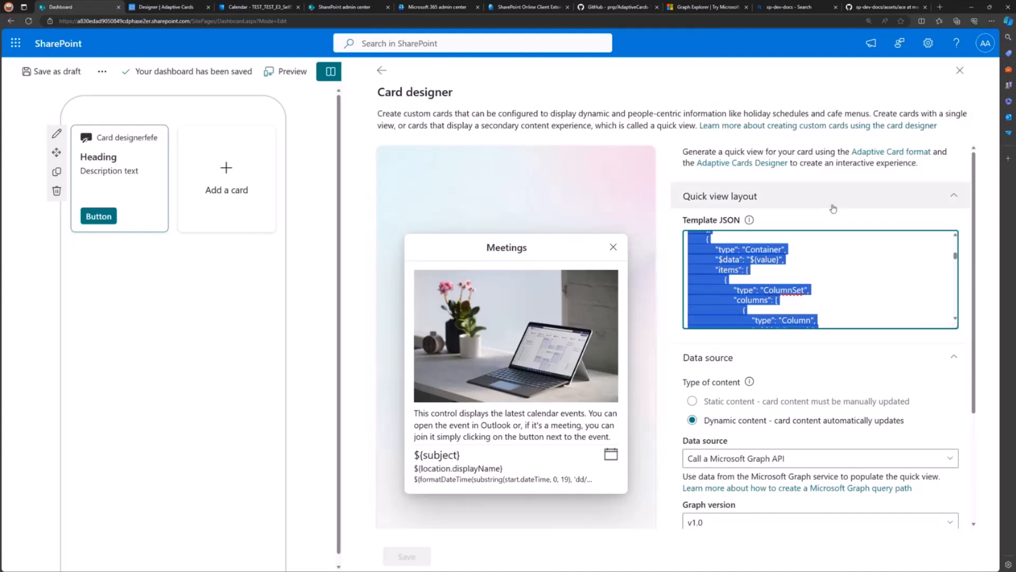
pyautogui.click(828, 197)
pyautogui.click(828, 197)
pyautogui.click(756, 165)
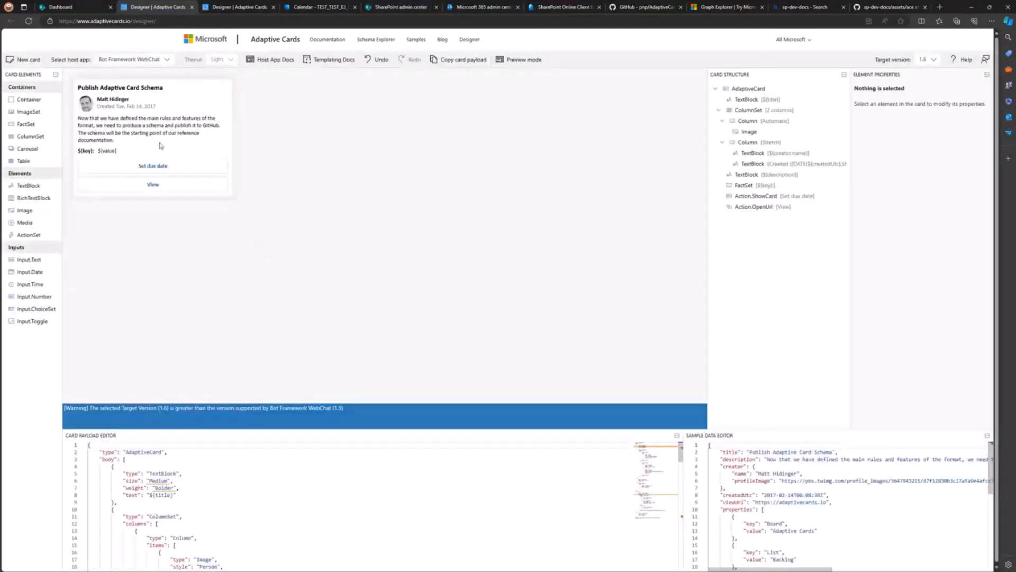
# - Set the host app to Viva Connections and replace the card payload with the copied template JSON
pyautogui.click(138, 59)
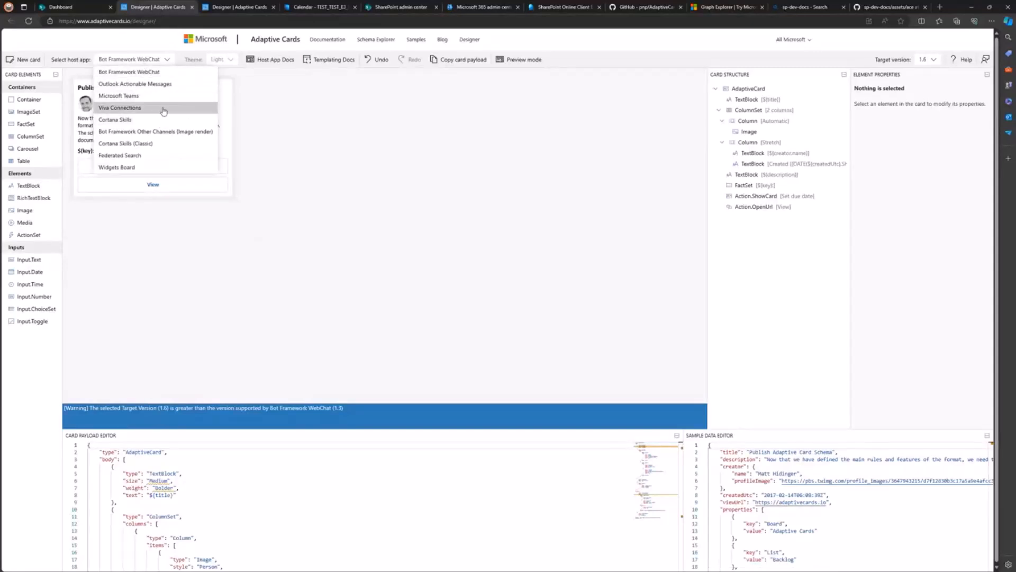
pyautogui.click(162, 108)
pyautogui.click(274, 496)
pyautogui.hotkey('ctrl', 'a')
pyautogui.hotkey('ctrl', 'v')
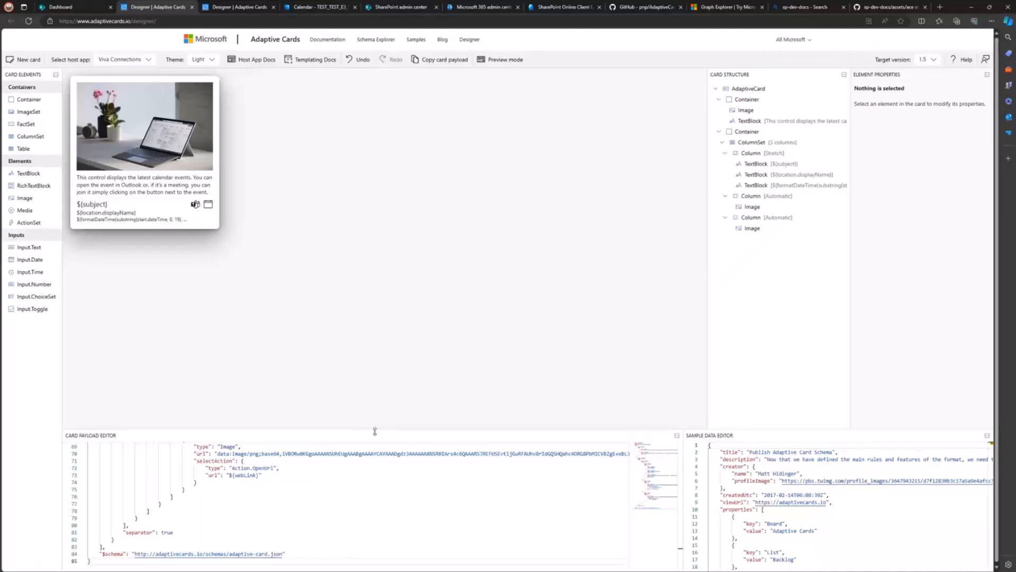
# - Enlarge the card payload editor and examine the container bound to ${value}, including its items and column set
pyautogui.moveTo(370, 429); pyautogui.dragTo(358, 267)
pyautogui.scroll(10, 363, 414)
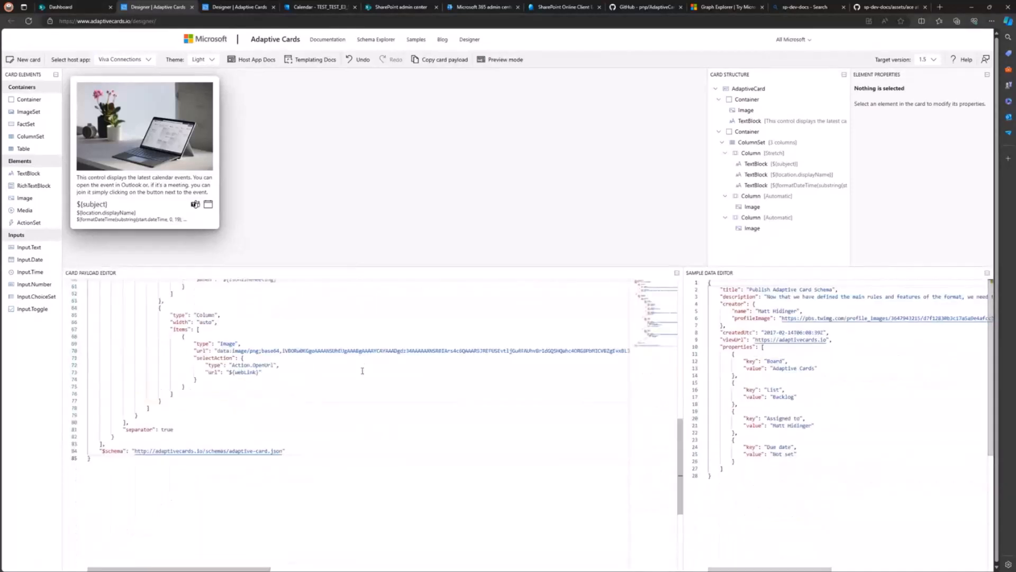
pyautogui.scroll(3, 362, 414)
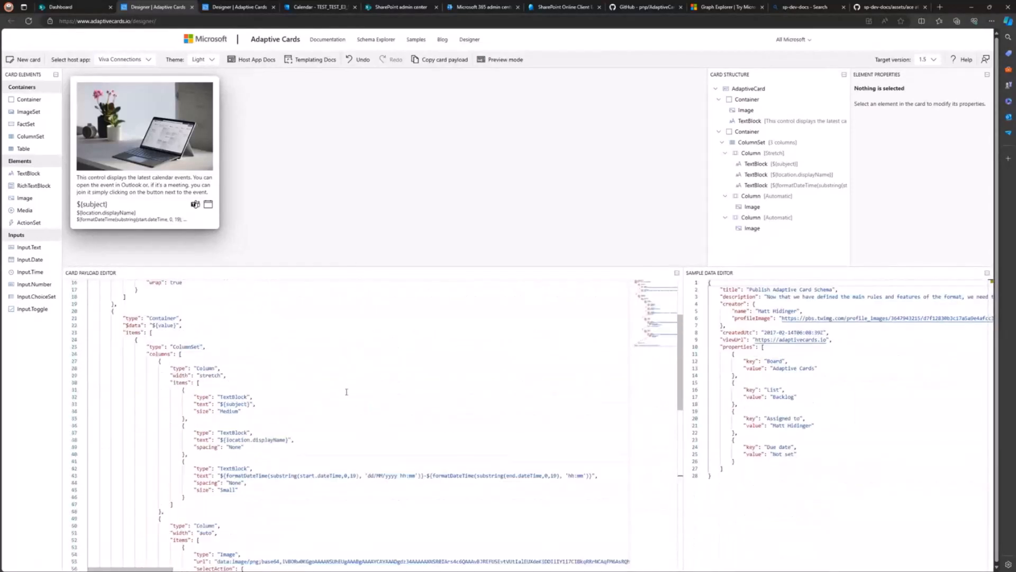
pyautogui.scroll(3, 340, 392)
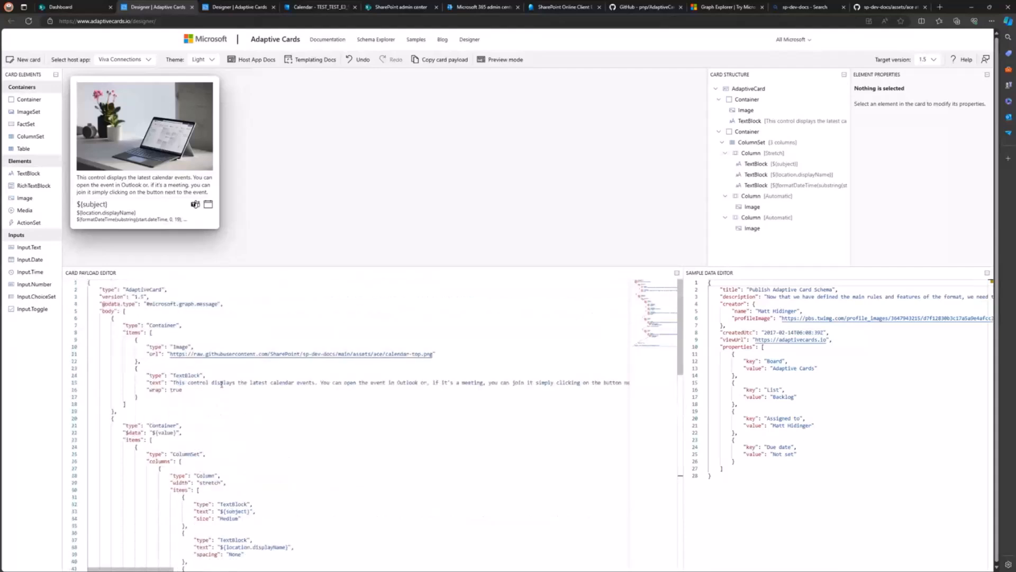
pyautogui.scroll(-5, 254, 389)
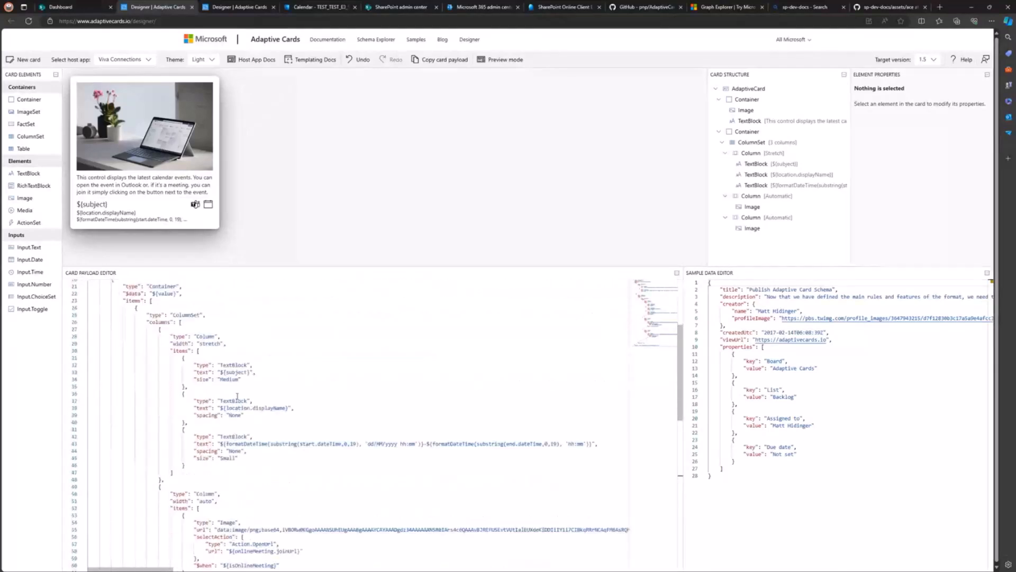
pyautogui.scroll(1, 233, 387)
pyautogui.hotkey('ctrl', '1')
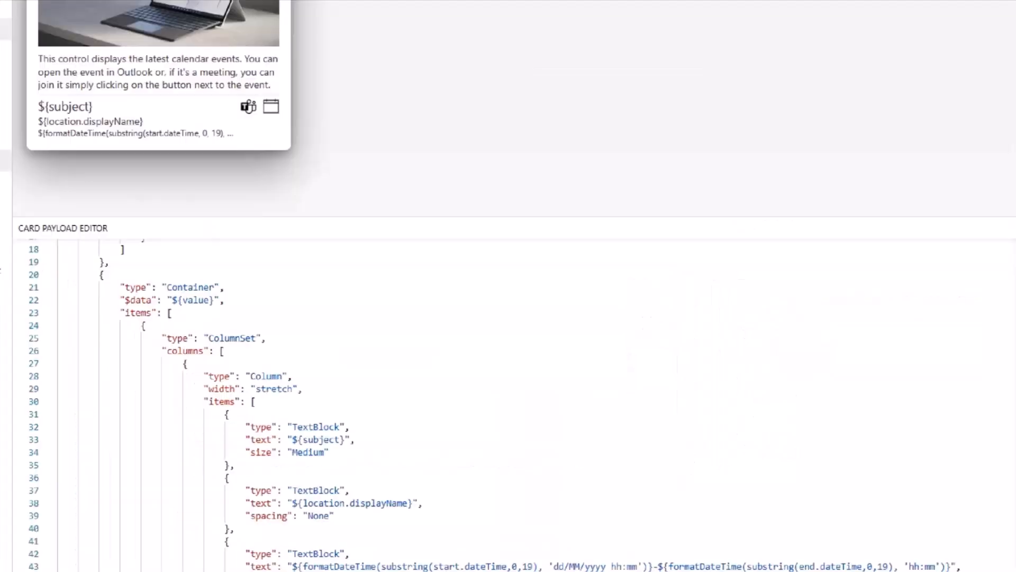
pyautogui.click(183, 325)
pyautogui.moveTo(192, 311); pyautogui.dragTo(249, 312)
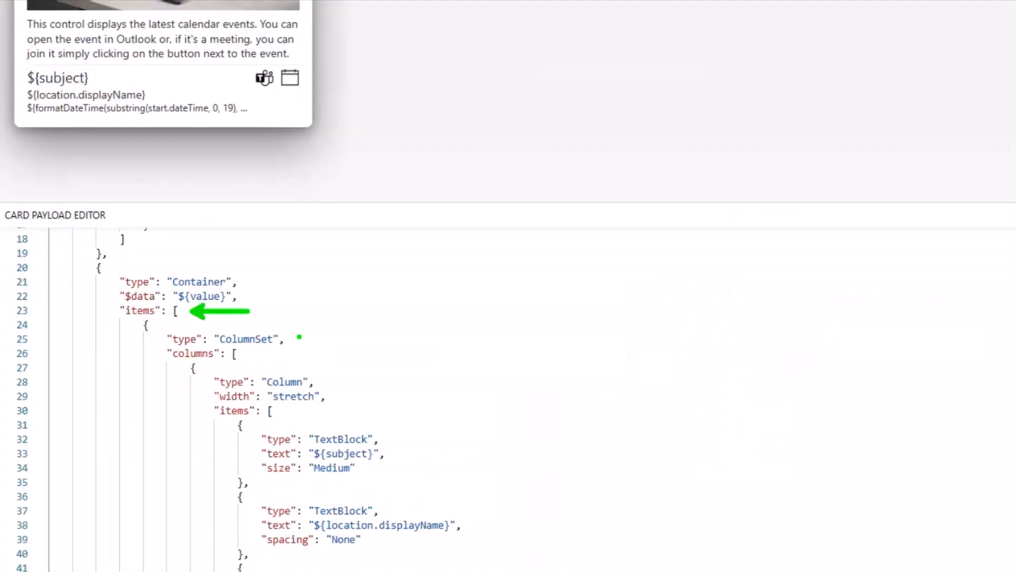
pyautogui.press('Escape')
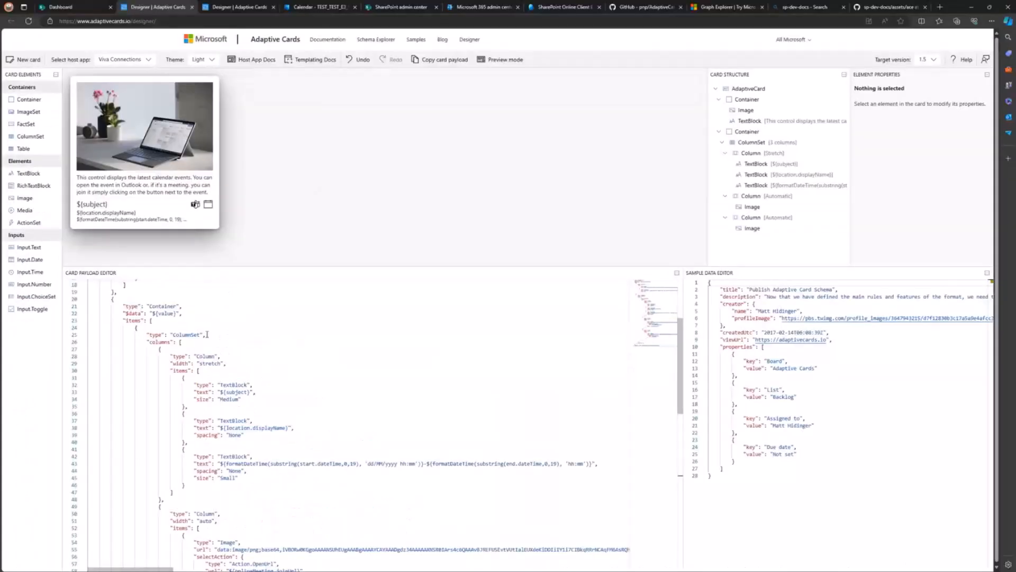
# - Examine the card preview's date line and its Teams and calendar icons, along with the matching payload code
pyautogui.hotkey('ctrl', '1')
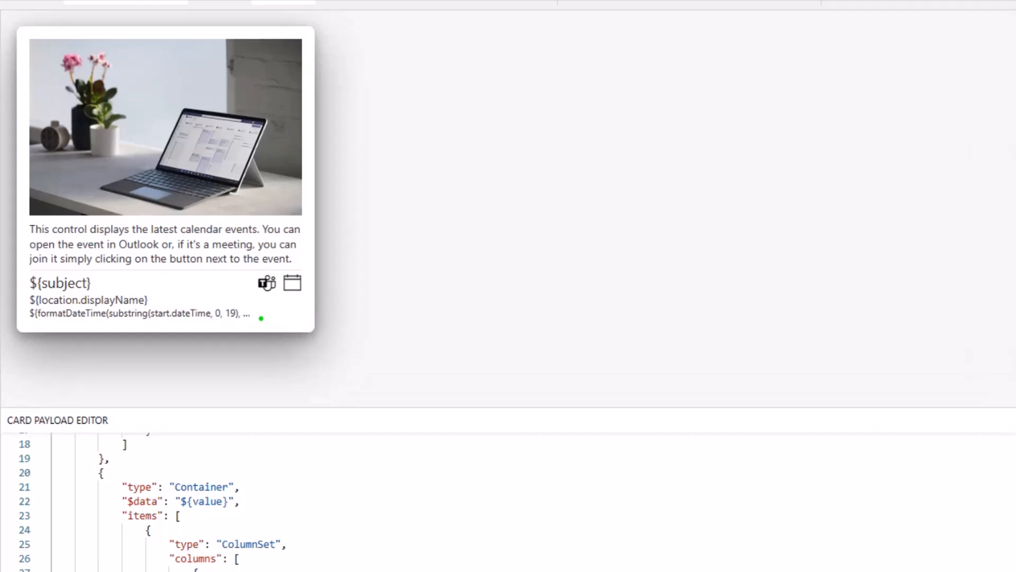
pyautogui.moveTo(294, 313); pyautogui.dragTo(259, 313)
pyautogui.moveTo(272, 214); pyautogui.dragTo(272, 270)
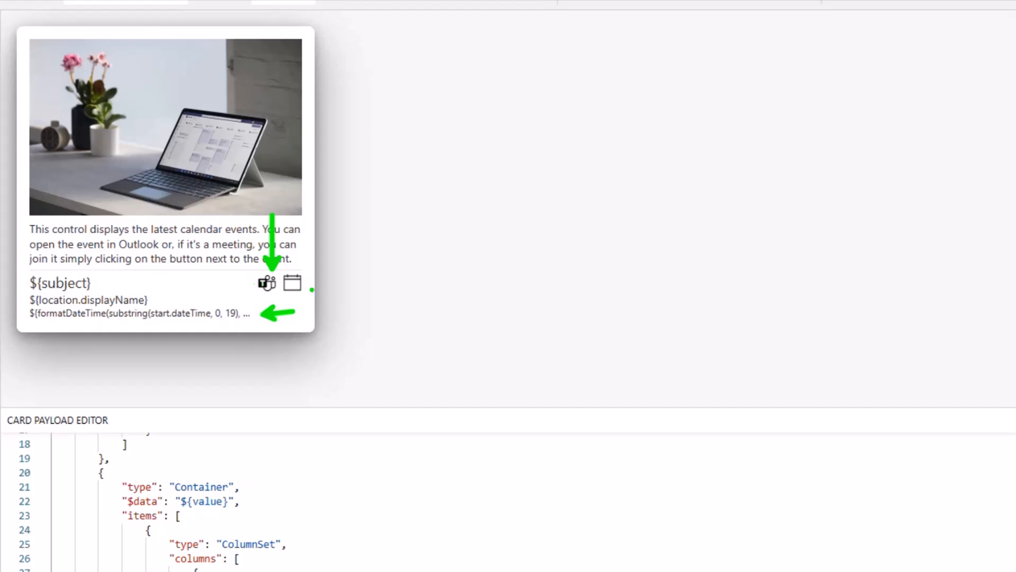
pyautogui.moveTo(345, 294)
pyautogui.mouseDown()
pyautogui.moveTo(306, 286)
pyautogui.moveTo(362, 287)
pyautogui.mouseUp()
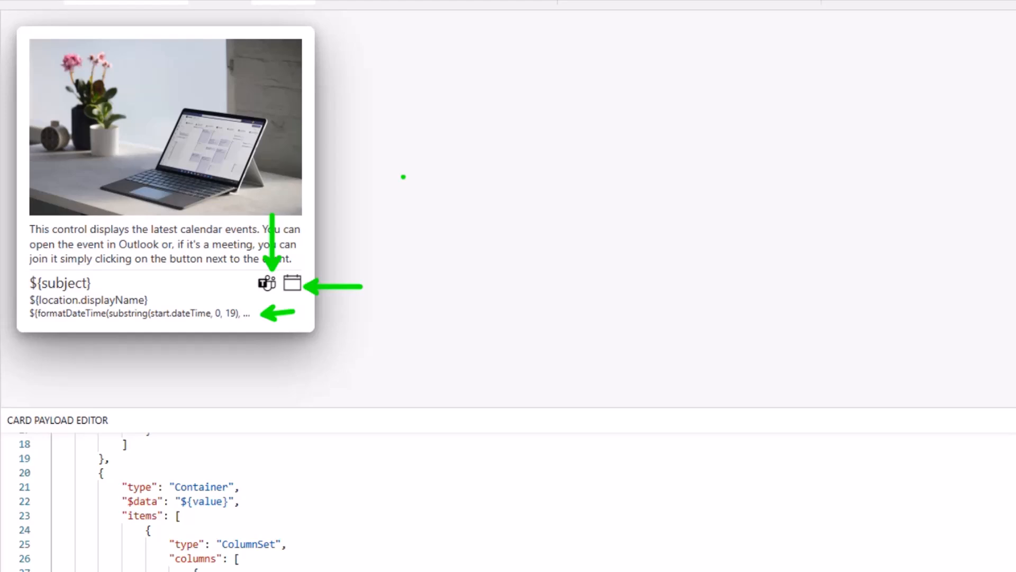
pyautogui.press('Escape')
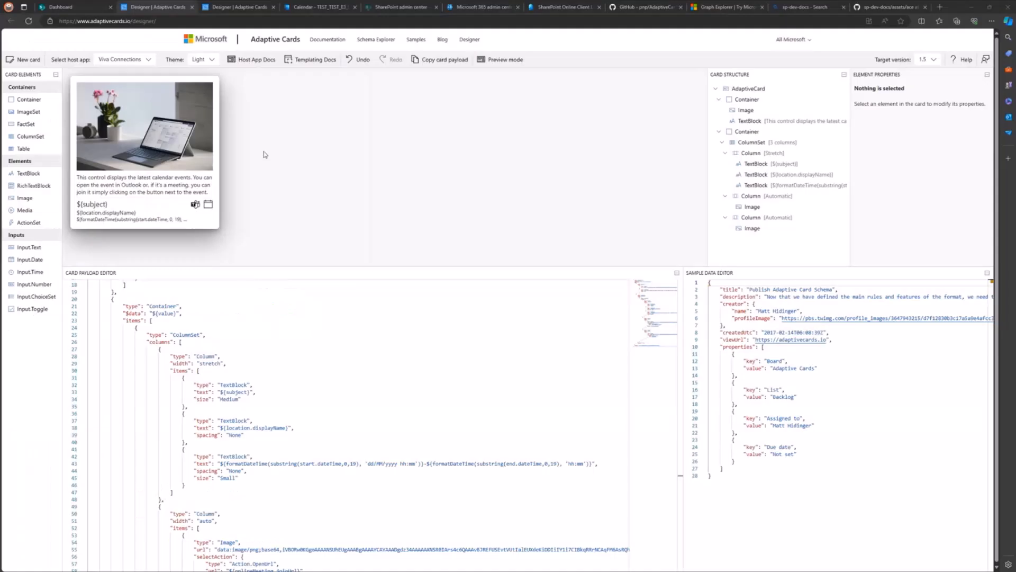
pyautogui.scroll(-1, 286, 399)
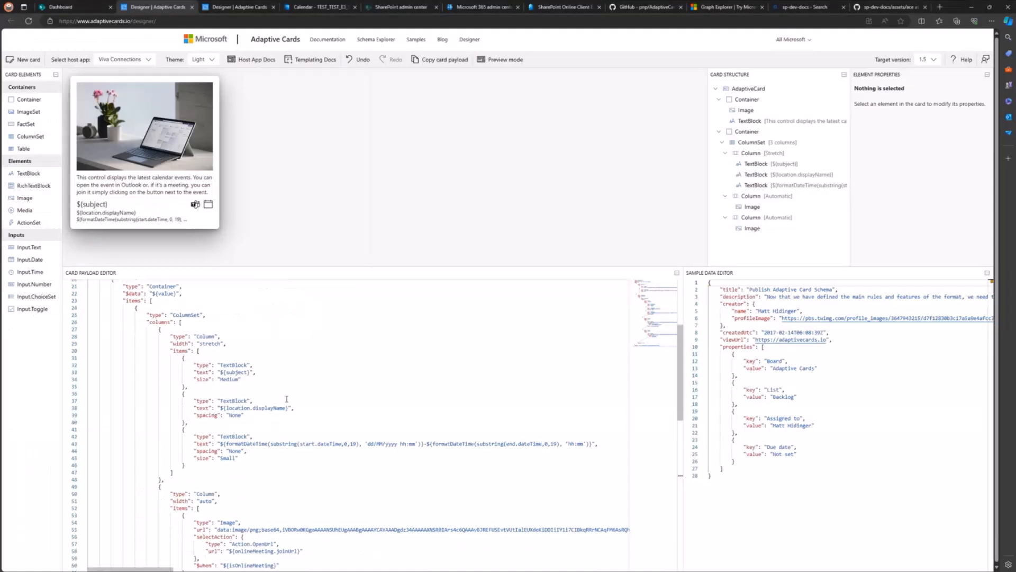
pyautogui.scroll(3, 286, 398)
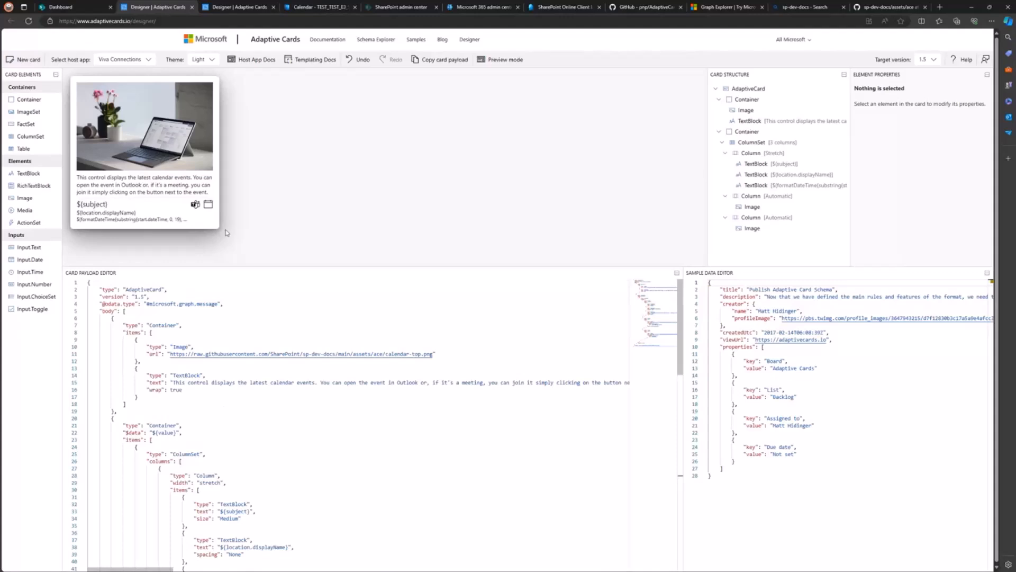
# - Return to the dashboard's Card designer and reselect Call a Microsoft Graph API as the quick view's data source
pyautogui.click(84, 7)
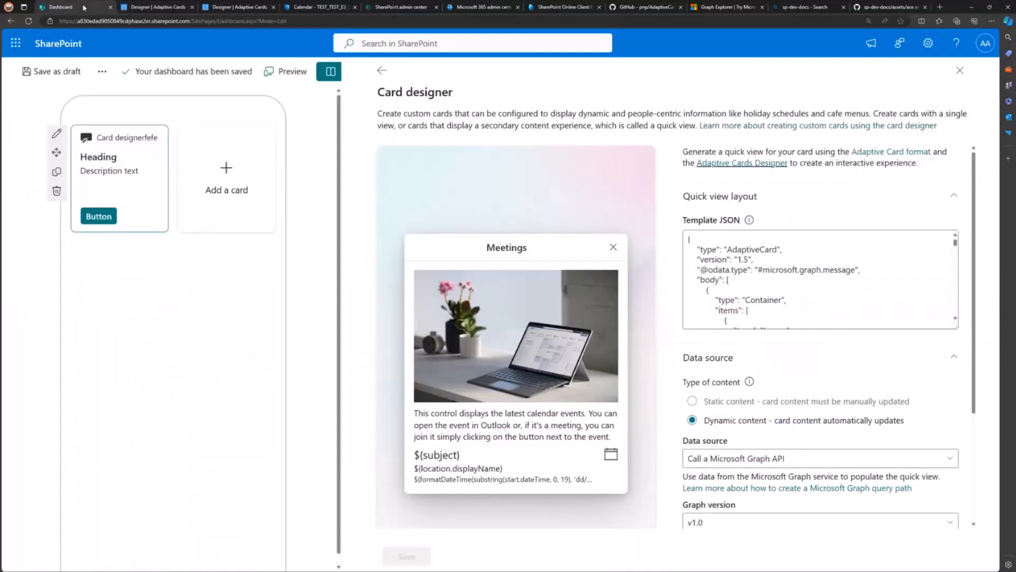
pyautogui.scroll(-2, 836, 395)
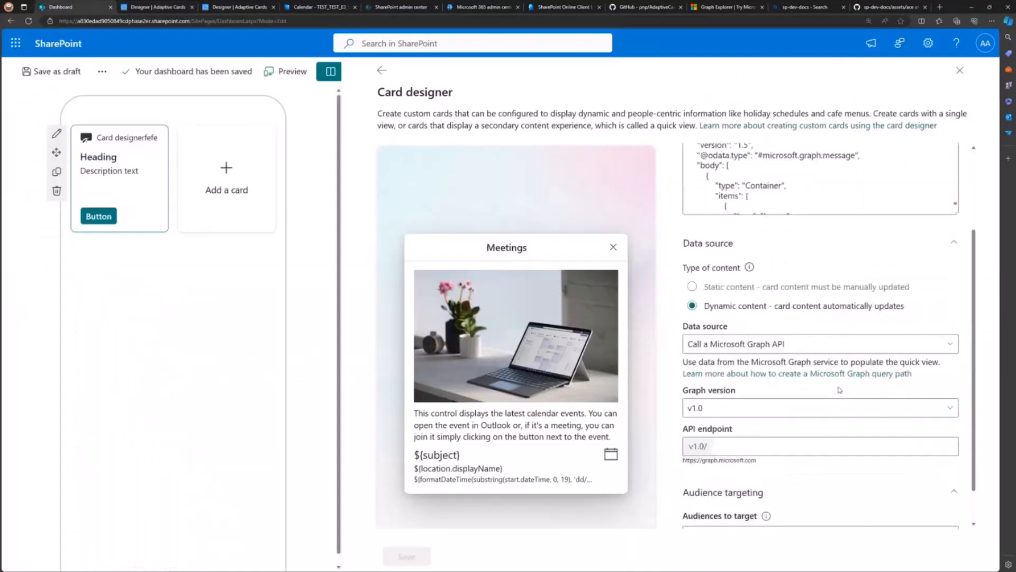
pyautogui.scroll(-1, 863, 289)
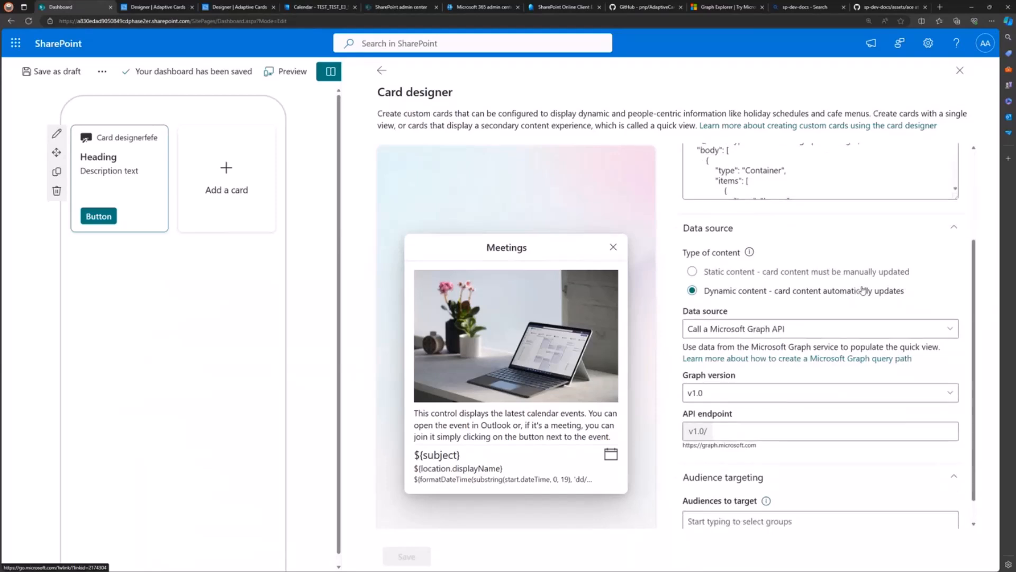
pyautogui.click(778, 304)
pyautogui.click(787, 307)
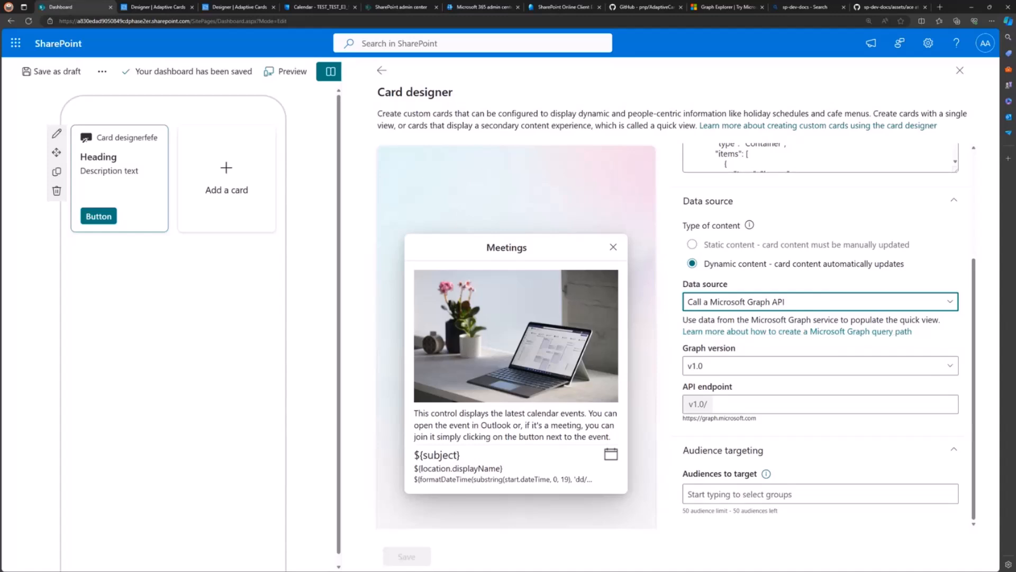
# - Copy the query me/events?$select=subject,body,bodyPreview,organizer,attendees,start,end,location from URL.txt in VS Code and enter it as the quick view's API endpoint
pyautogui.click(903, 330)
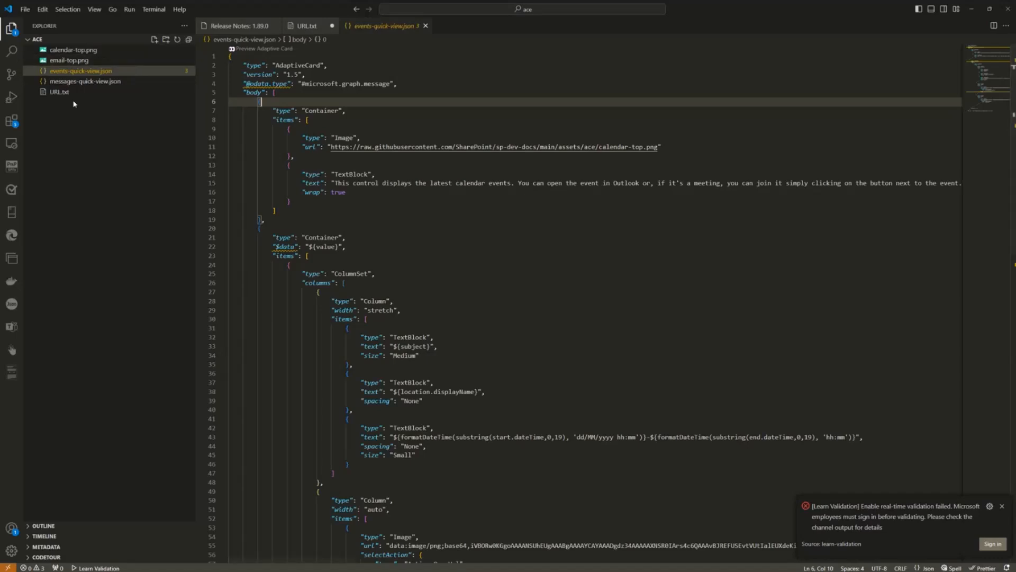
pyautogui.click(61, 92)
pyautogui.click(317, 55)
pyautogui.hotkey('ctrl', 'a')
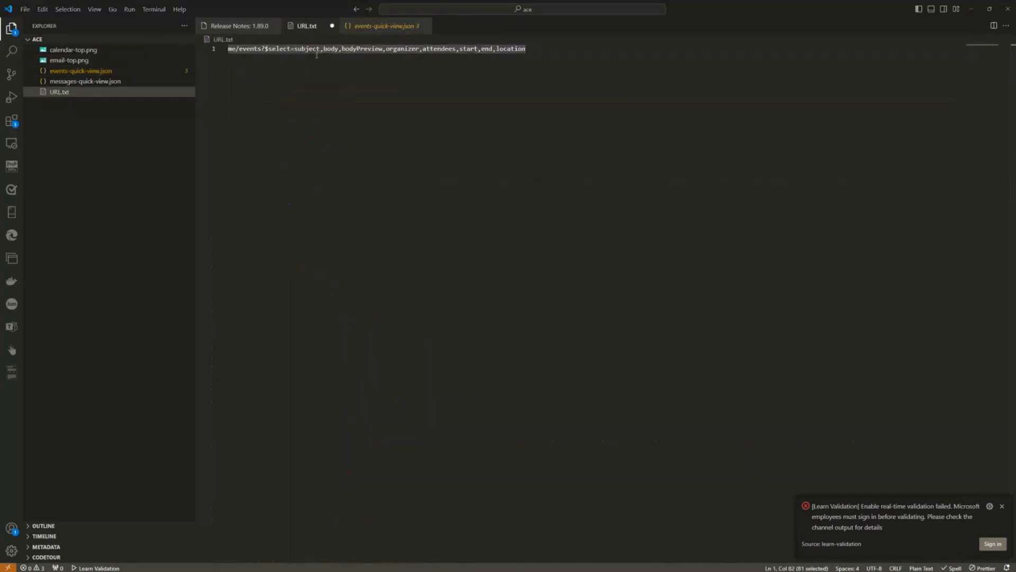
pyautogui.hotkey('ctrl', 'c')
pyautogui.hotkey('alt', 'Tab')
pyautogui.click(782, 402)
pyautogui.hotkey('ctrl', 'v')
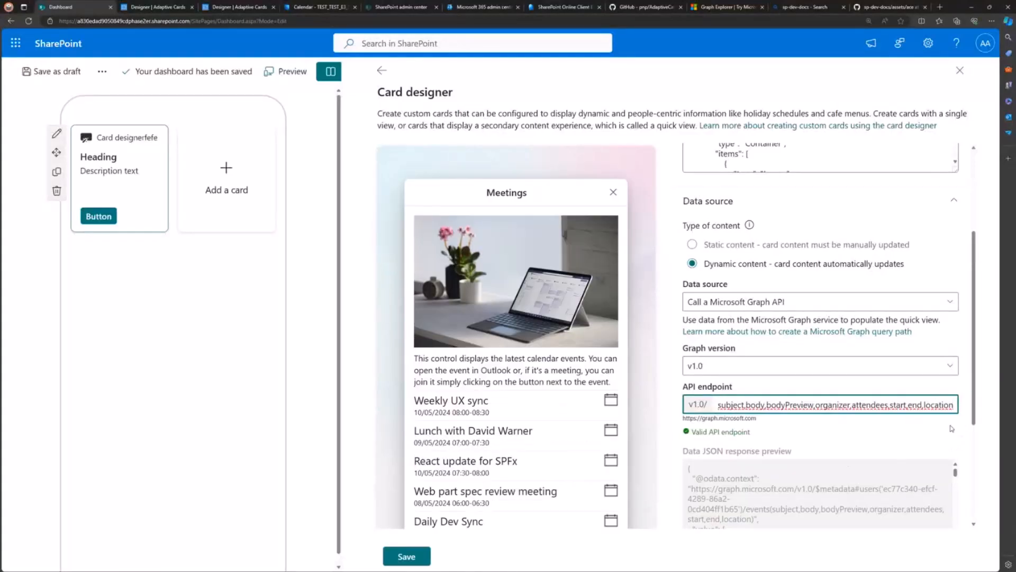
# - Select and copy the entire Data JSON response preview of the calendar events query
pyautogui.scroll(-3, 903, 297)
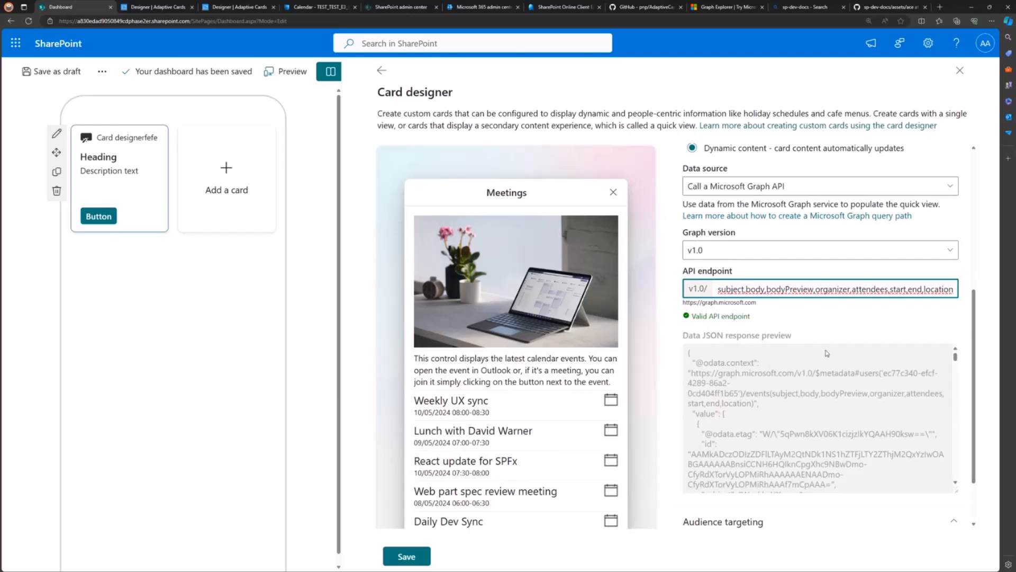
pyautogui.scroll(-2, 840, 332)
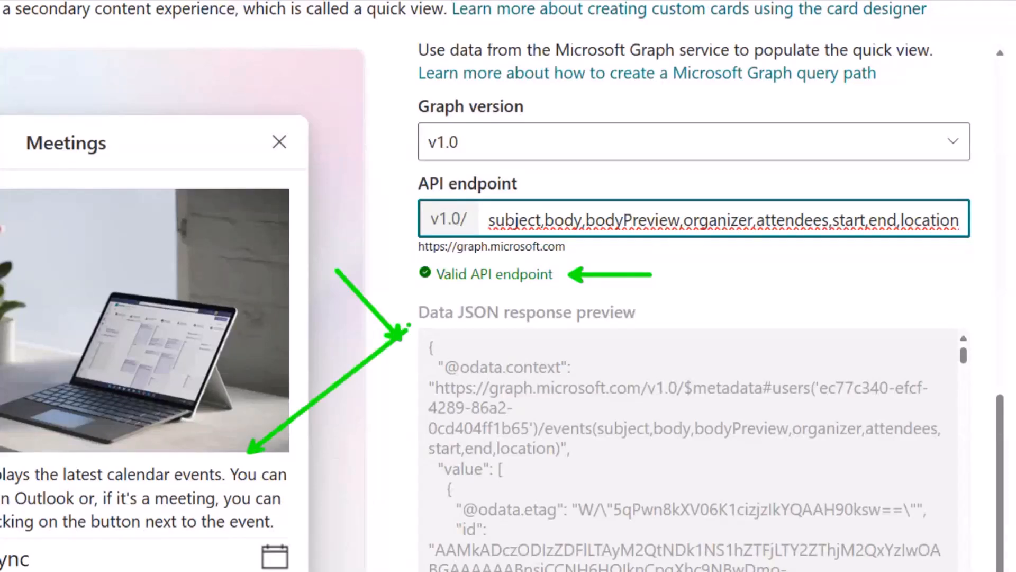
pyautogui.press('Escape')
pyautogui.click(742, 322)
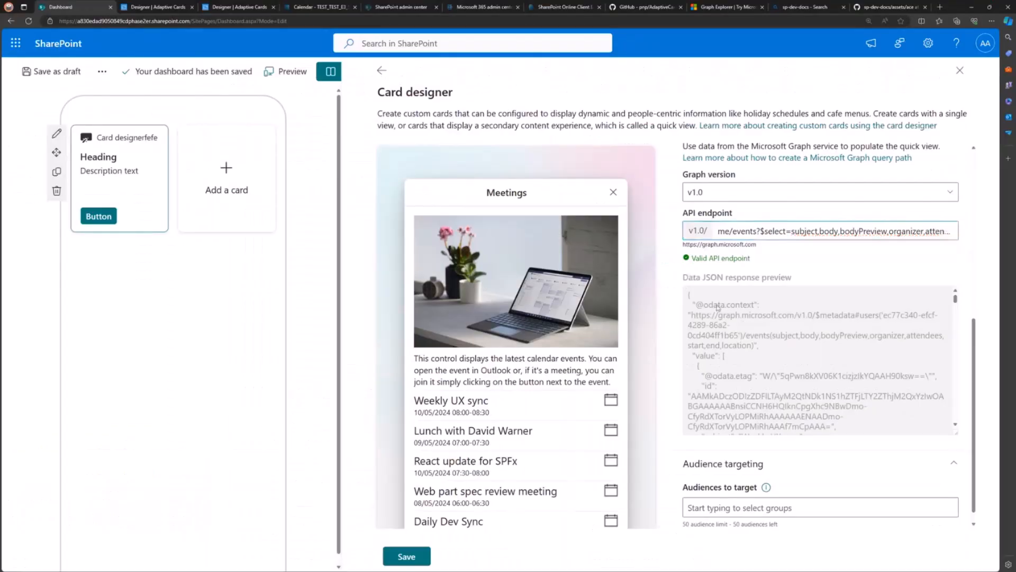
pyautogui.moveTo(688, 295); pyautogui.dragTo(738, 439)
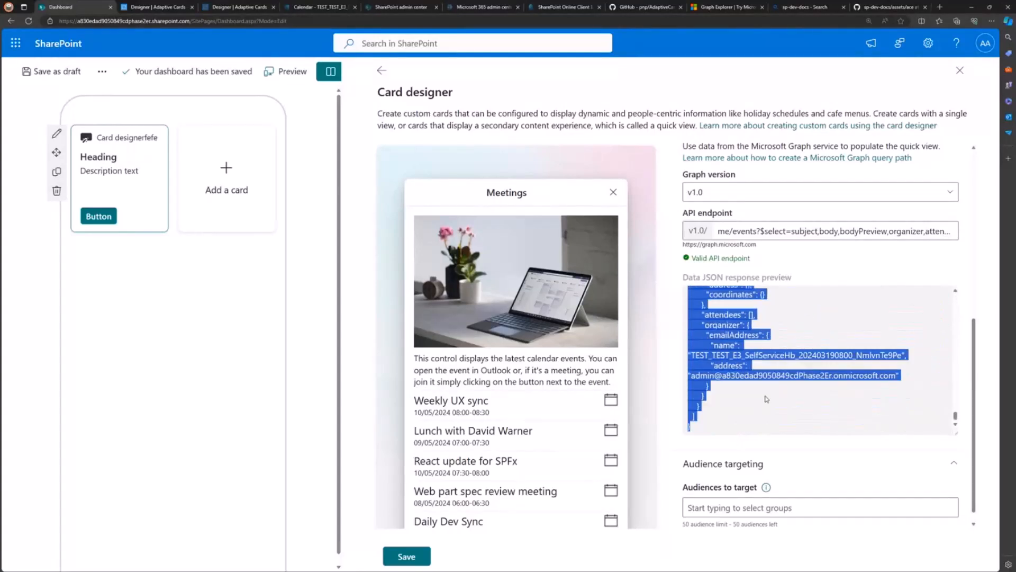
# - Switch to the Adaptive Cards Designer holding the events template and replace its sample data with the copied JSON response
pyautogui.click(251, 9)
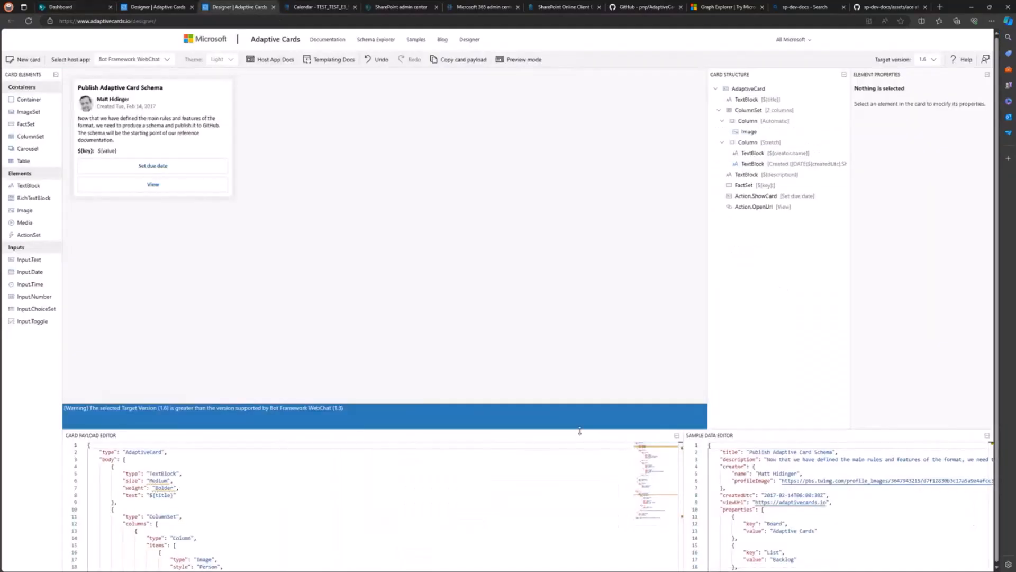
pyautogui.moveTo(580, 431); pyautogui.dragTo(570, 308)
pyautogui.click(168, 7)
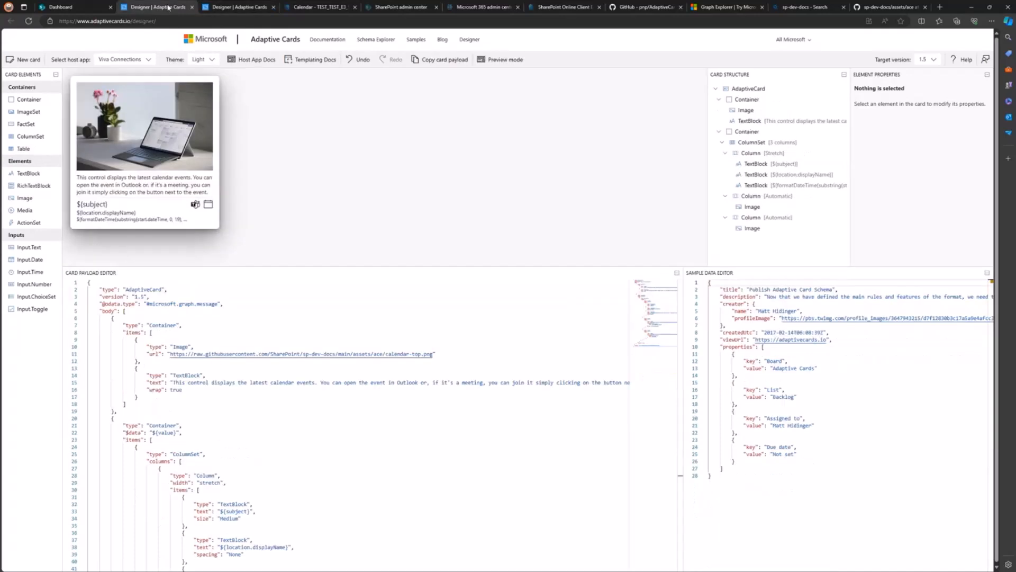
pyautogui.click(881, 397)
pyautogui.hotkey('ctrl', 'a')
pyautogui.hotkey('ctrl', 'v')
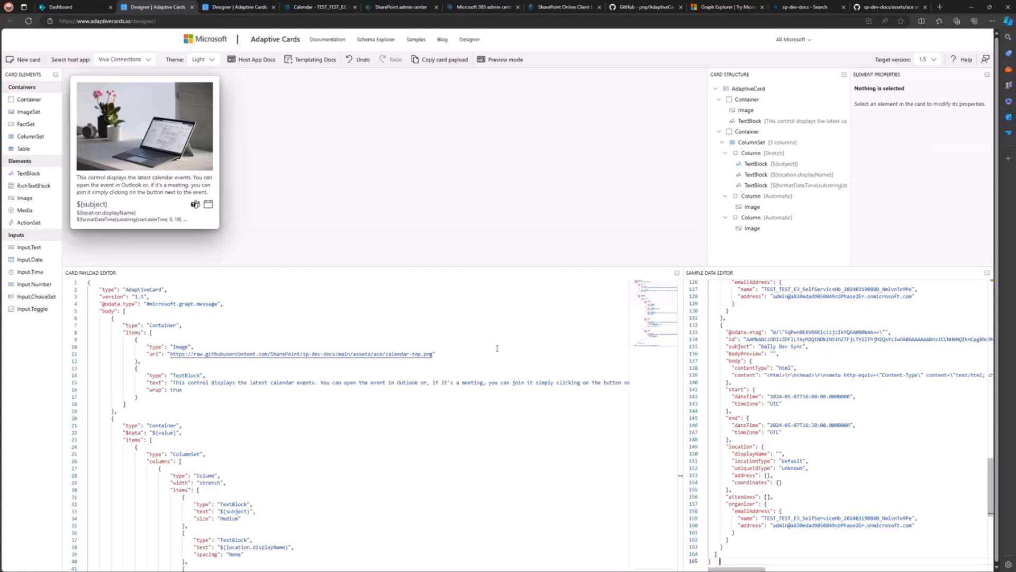
# - Preview the card with the sample calendar data and widen the sample data editor to examine the JSON beside it
pyautogui.click(368, 415)
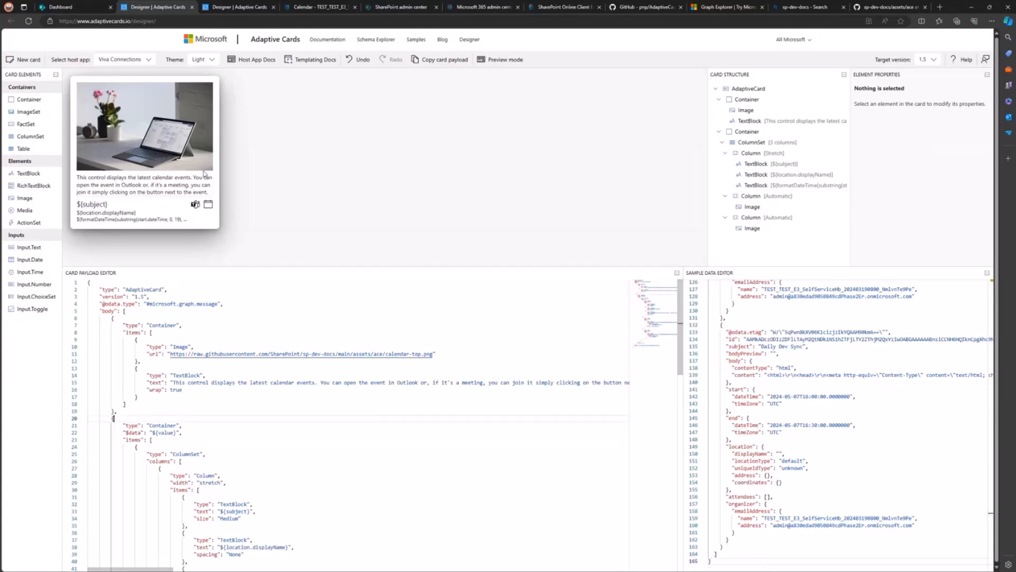
pyautogui.click(496, 60)
pyautogui.scroll(-2, 157, 224)
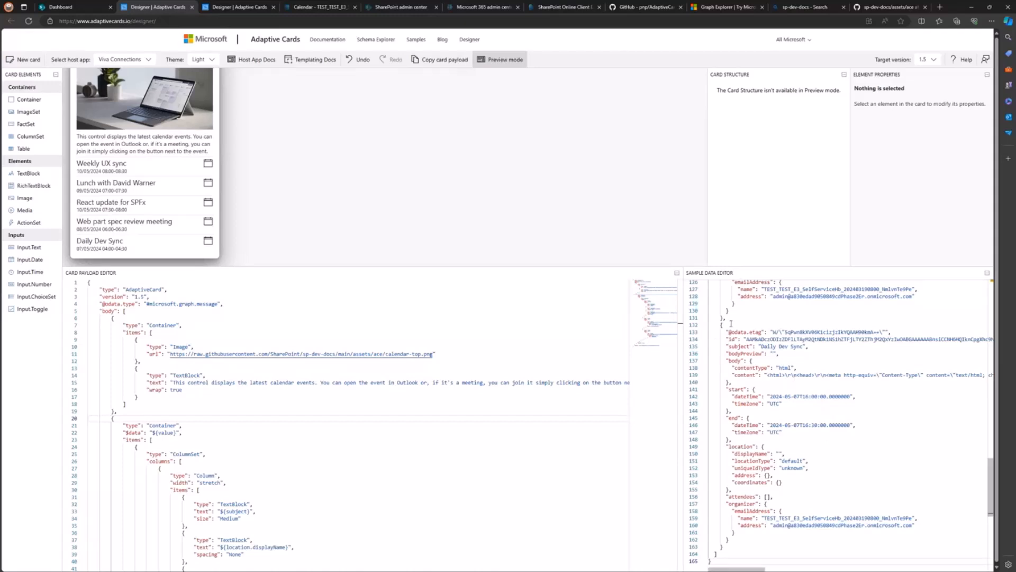
pyautogui.moveTo(682, 324); pyautogui.dragTo(491, 324)
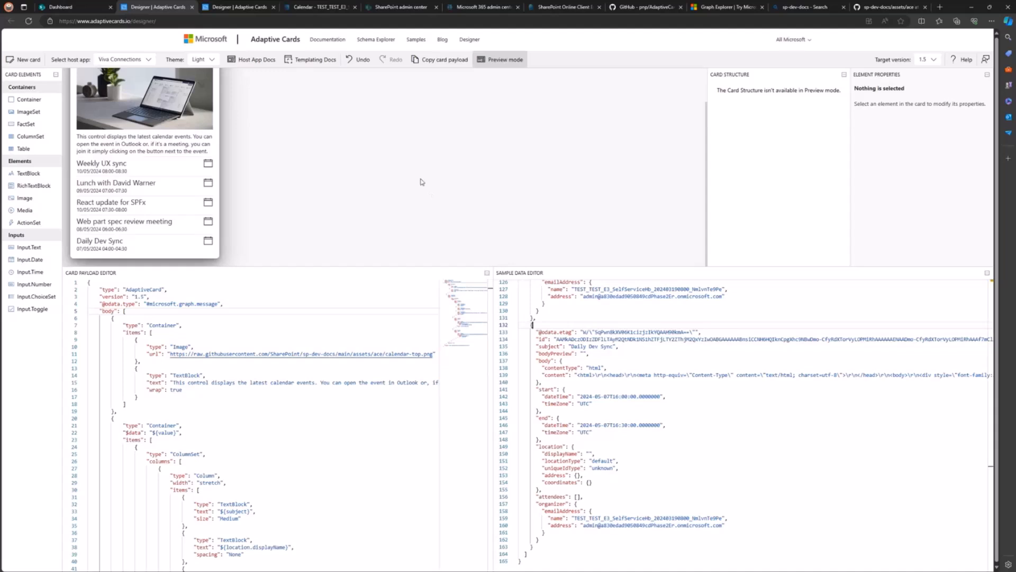
# - Return to the dashboard's Card designer, save the Meetings card with its Graph quick view, and close the designer
pyautogui.click(62, 7)
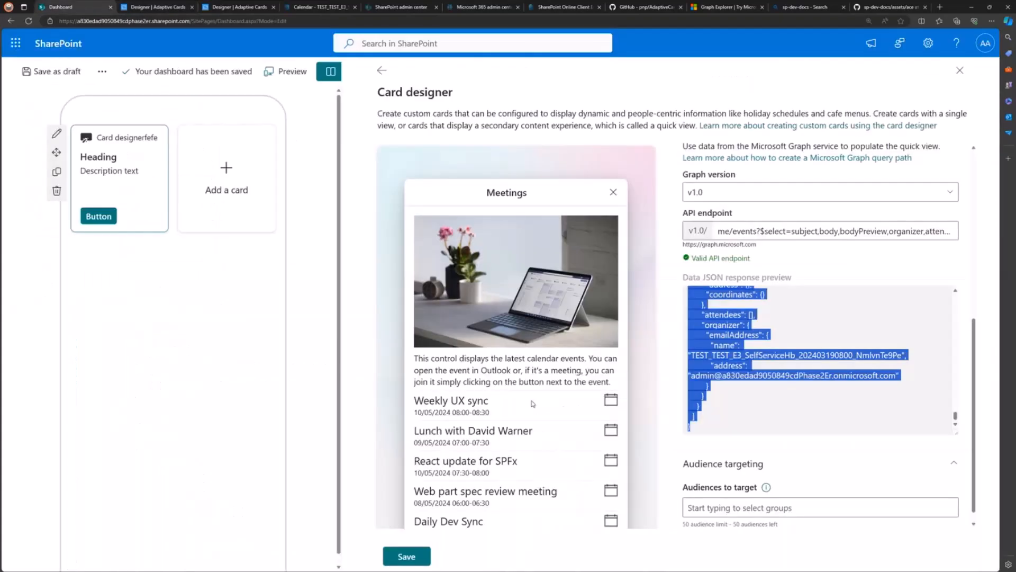
pyautogui.scroll(-1, 502, 381)
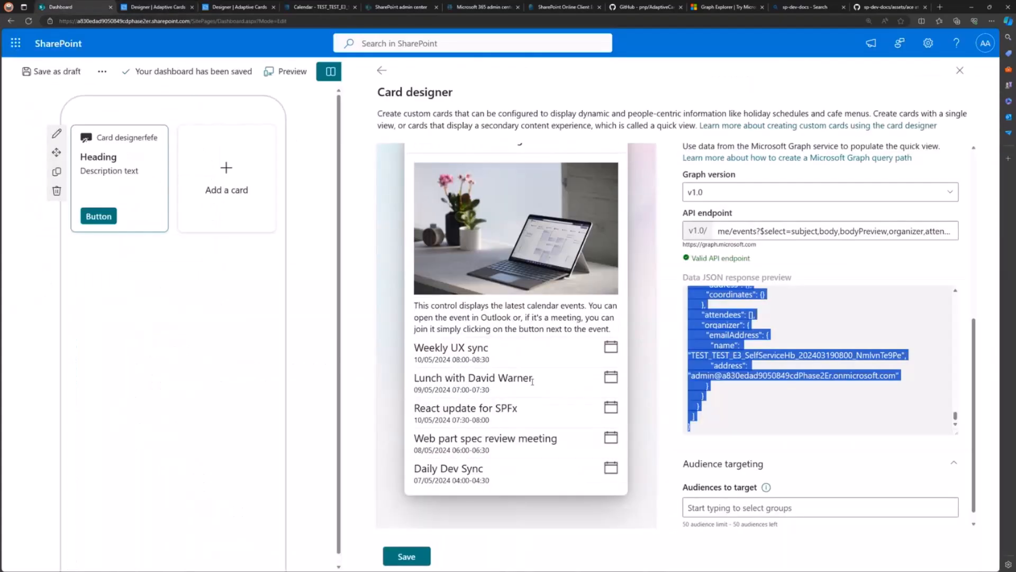
pyautogui.scroll(2, 532, 381)
pyautogui.scroll(-2, 532, 371)
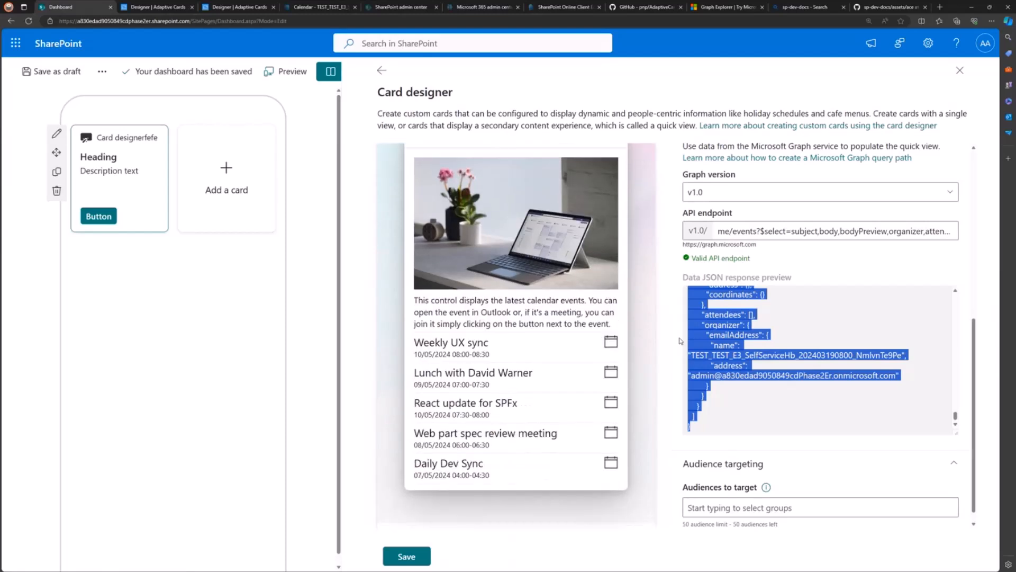
pyautogui.click(803, 352)
pyautogui.scroll(3, 815, 328)
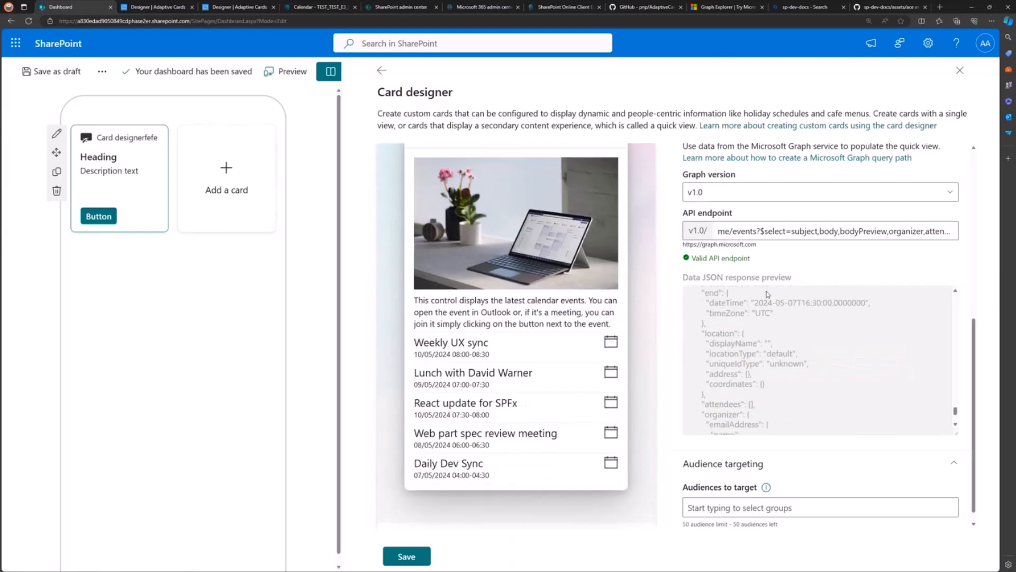
pyautogui.scroll(3, 794, 371)
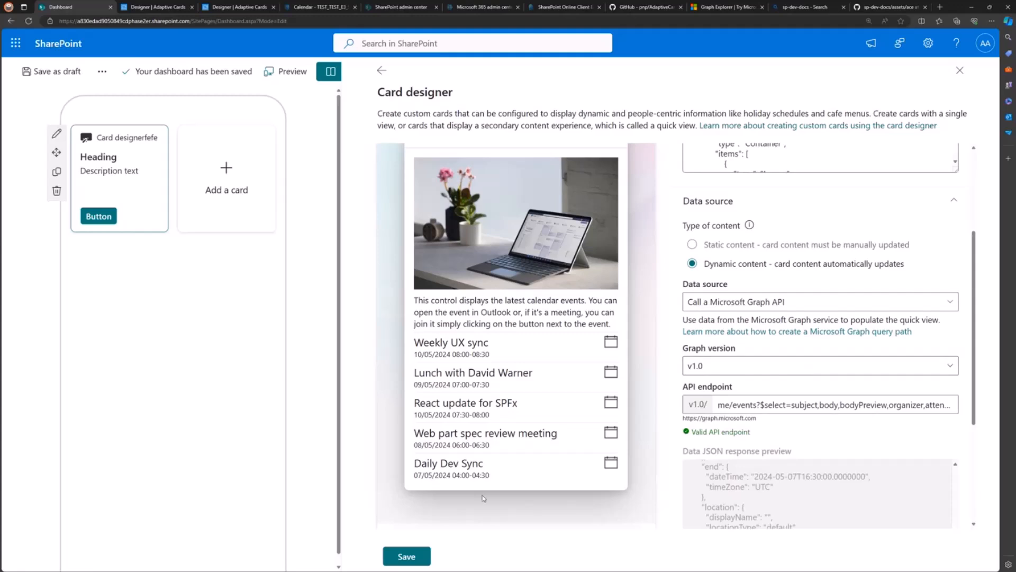
pyautogui.click(421, 559)
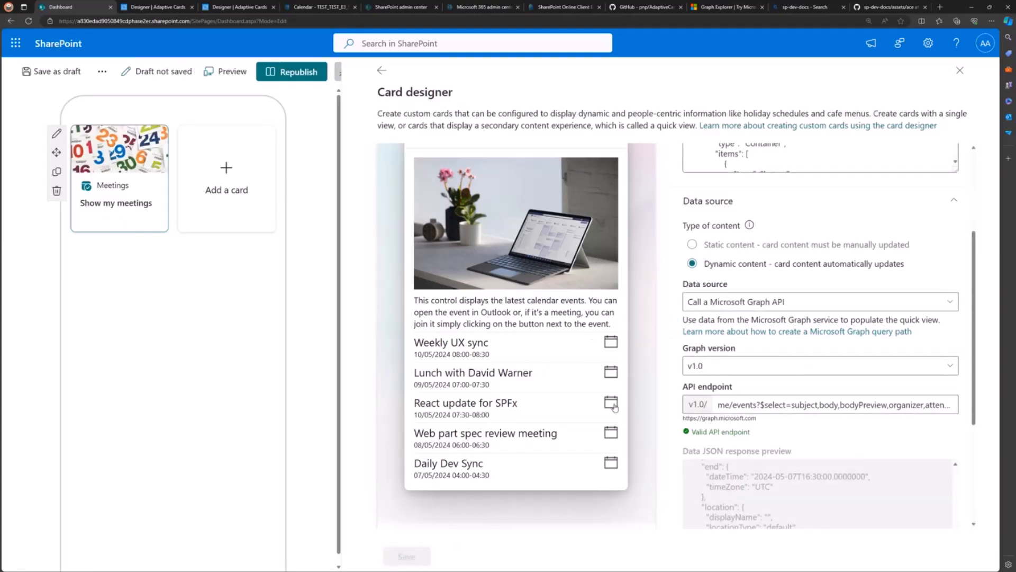
pyautogui.click(960, 71)
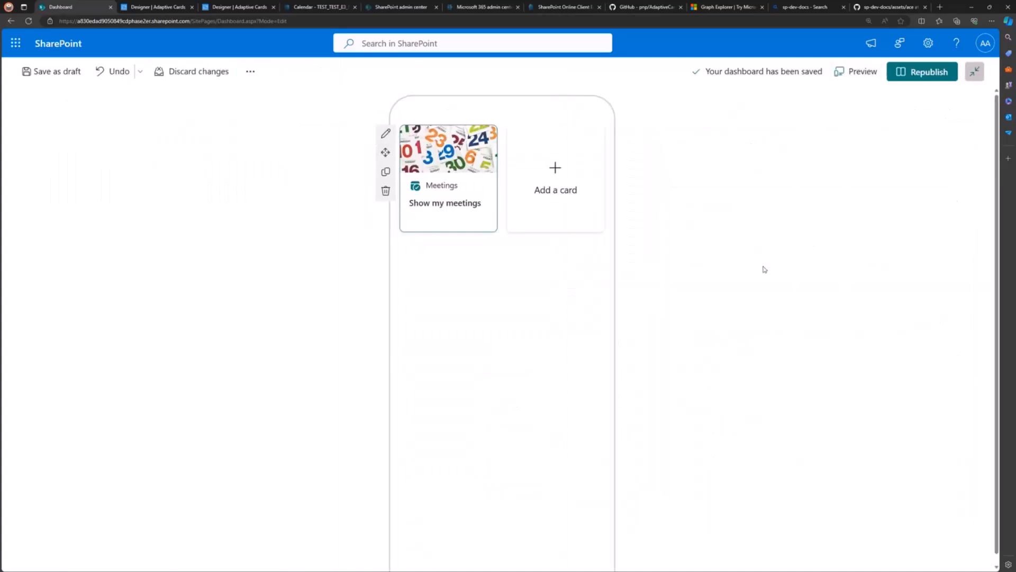
# - Preview the dashboard, open the Meetings card's quick view, and try to open the lunch event through its calendar icon
pyautogui.click(846, 72)
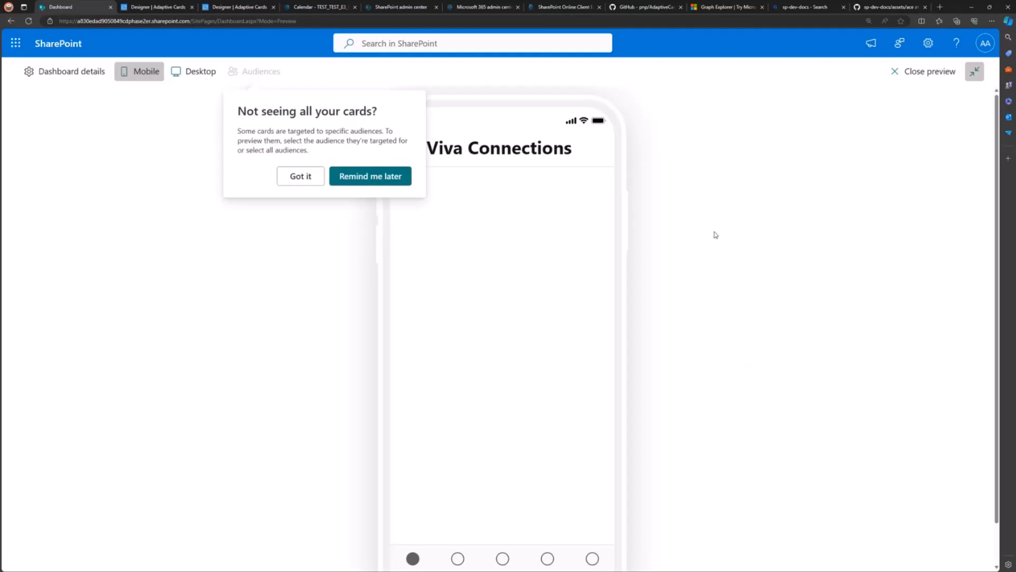
pyautogui.click(298, 179)
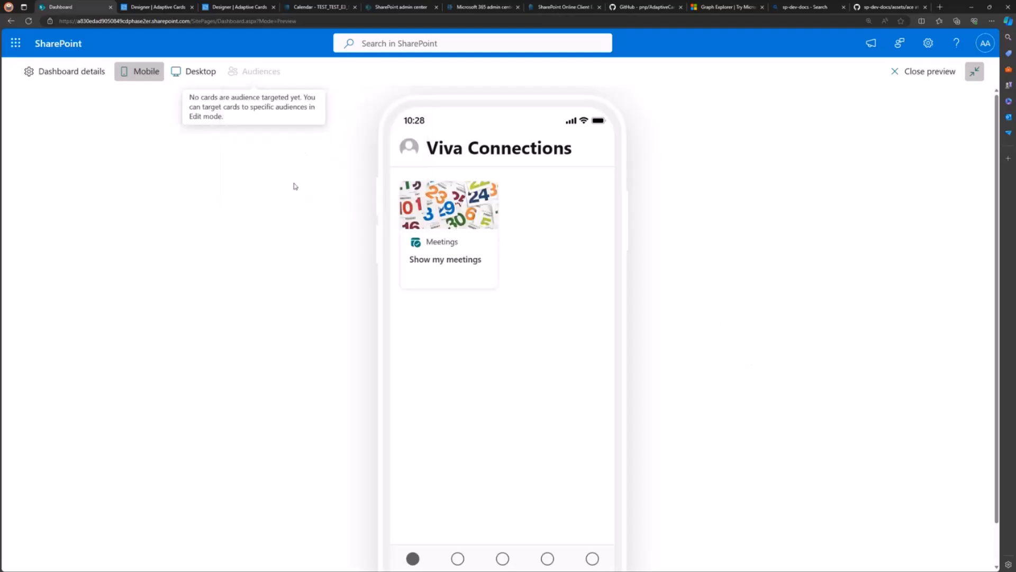
pyautogui.click(448, 224)
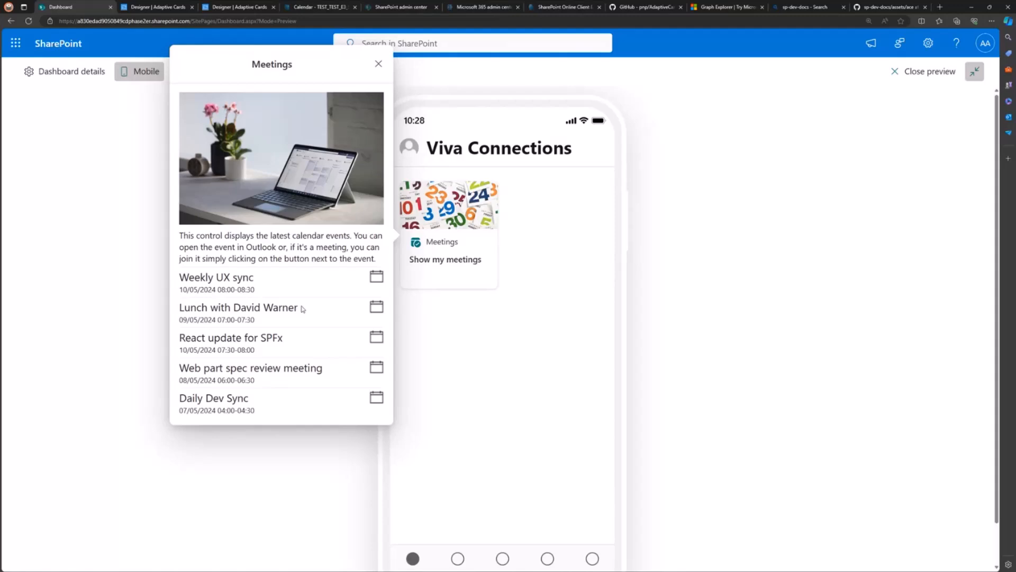
pyautogui.moveTo(303, 309); pyautogui.dragTo(233, 307)
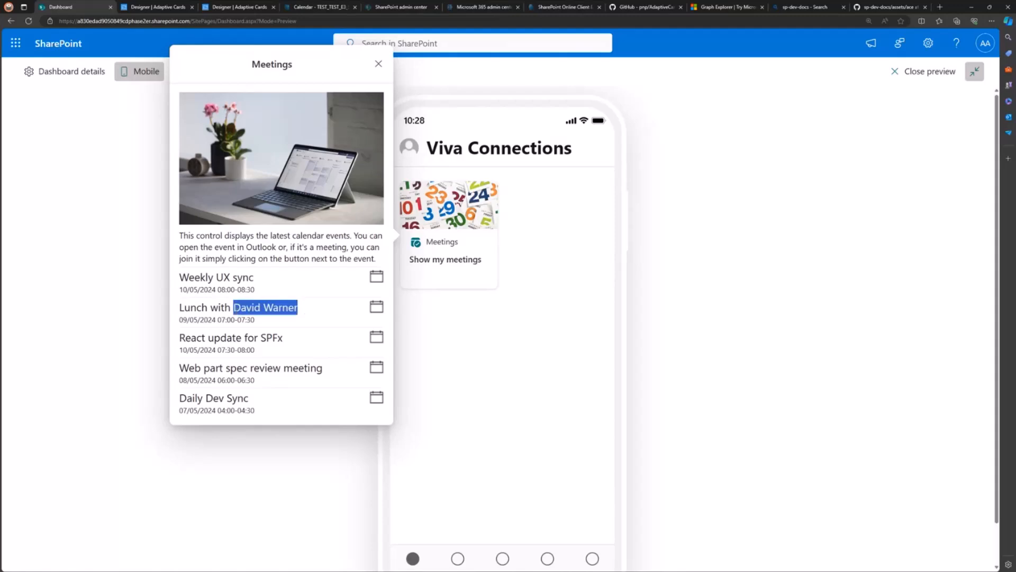
pyautogui.click(253, 320)
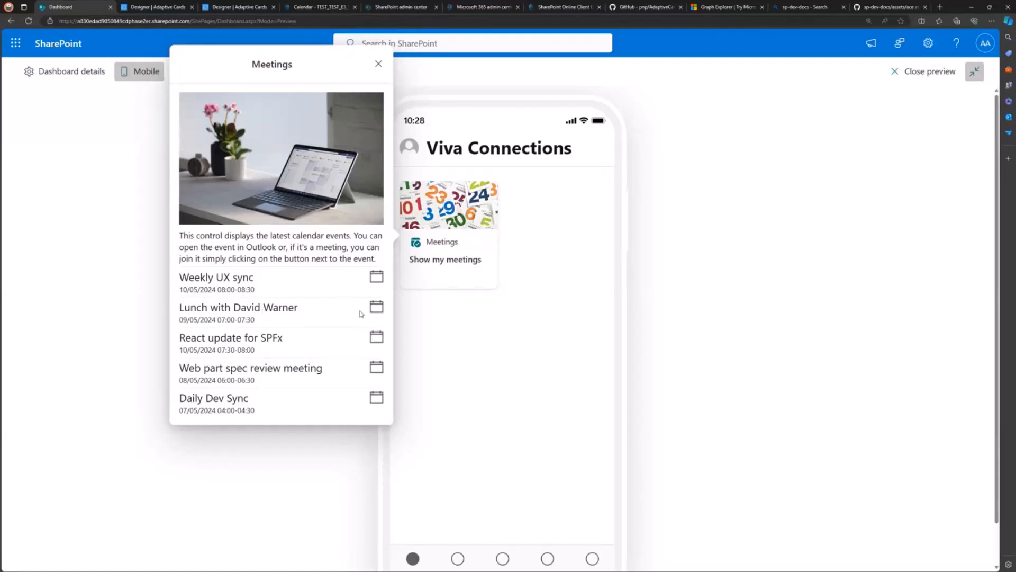
pyautogui.click(379, 313)
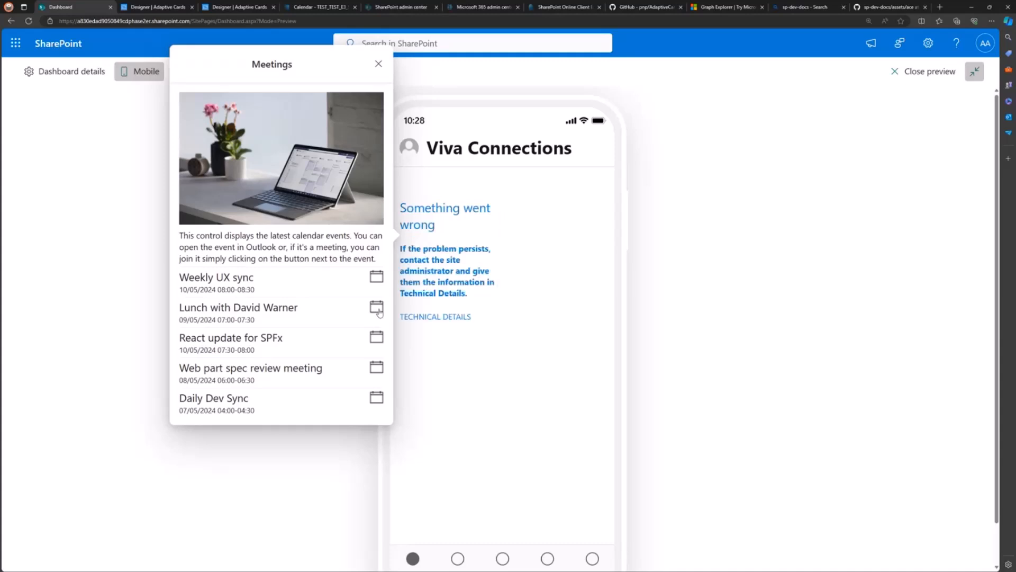
pyautogui.click(378, 64)
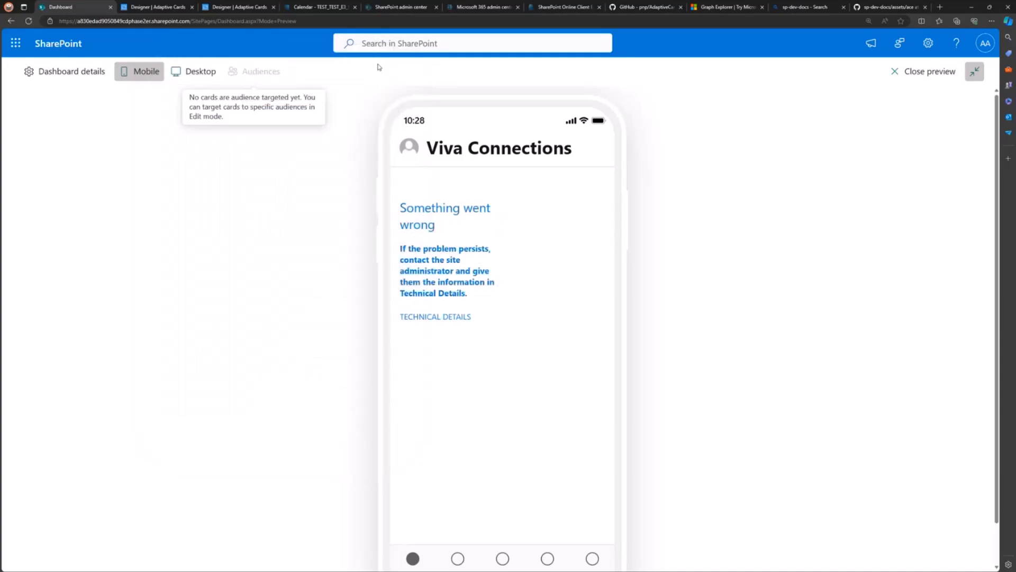
# - Reload the dashboard preview and compare the Meetings card's quick view with the May 2024 Outlook calendar
pyautogui.click(158, 21)
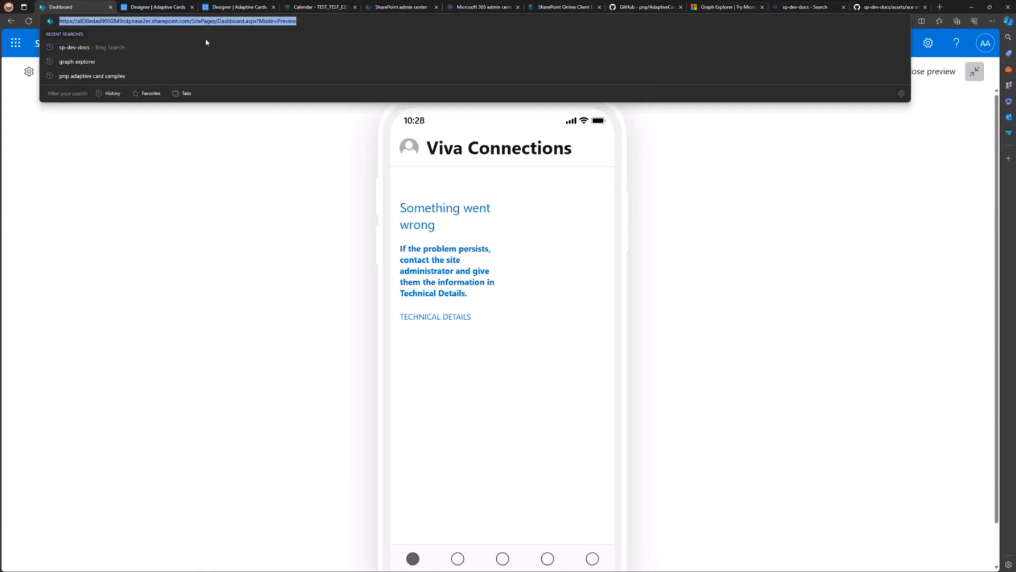
pyautogui.press('Return')
pyautogui.click(439, 228)
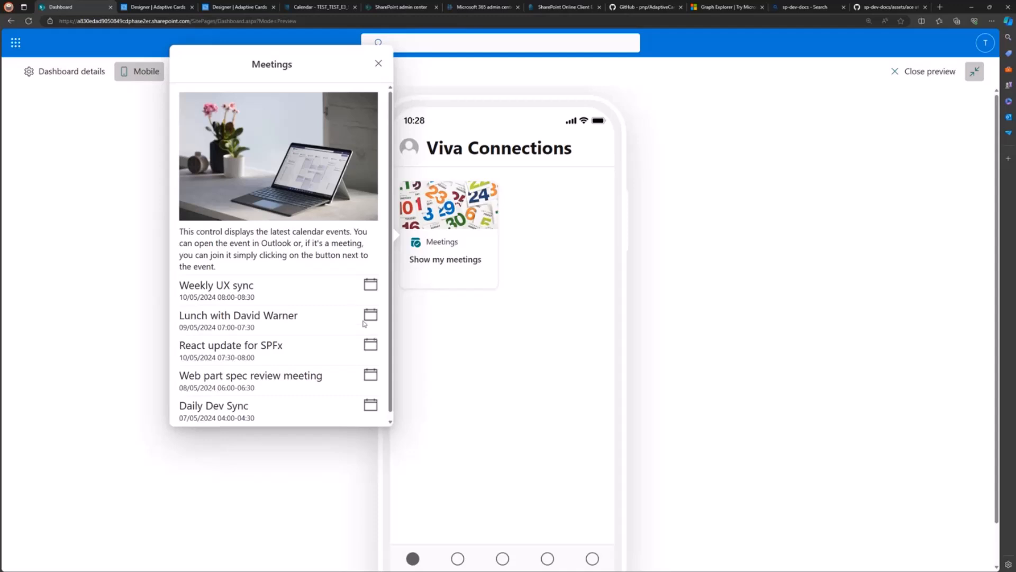
pyautogui.click(320, 8)
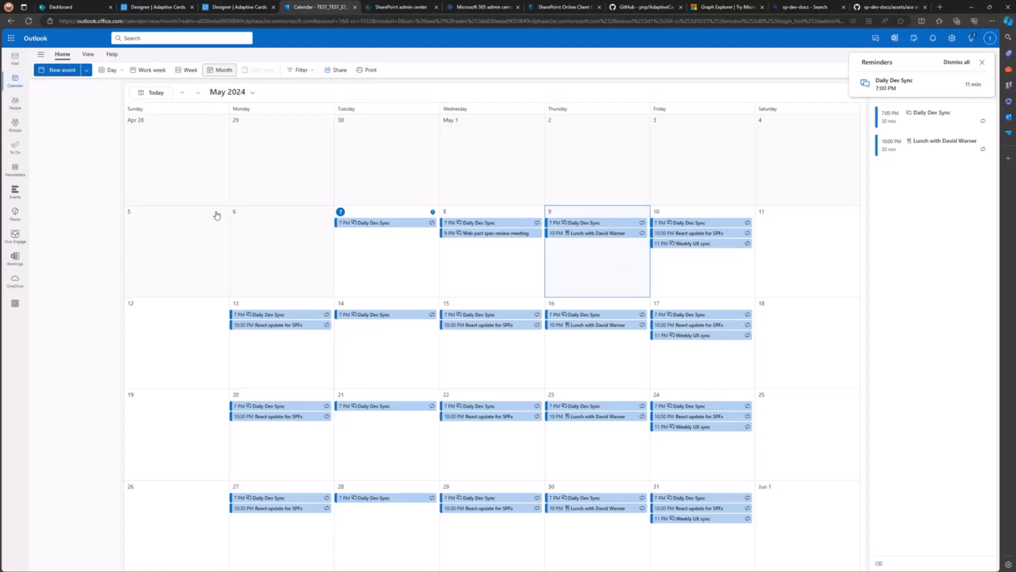
pyautogui.click(91, 10)
pyautogui.click(552, 253)
pyautogui.click(475, 228)
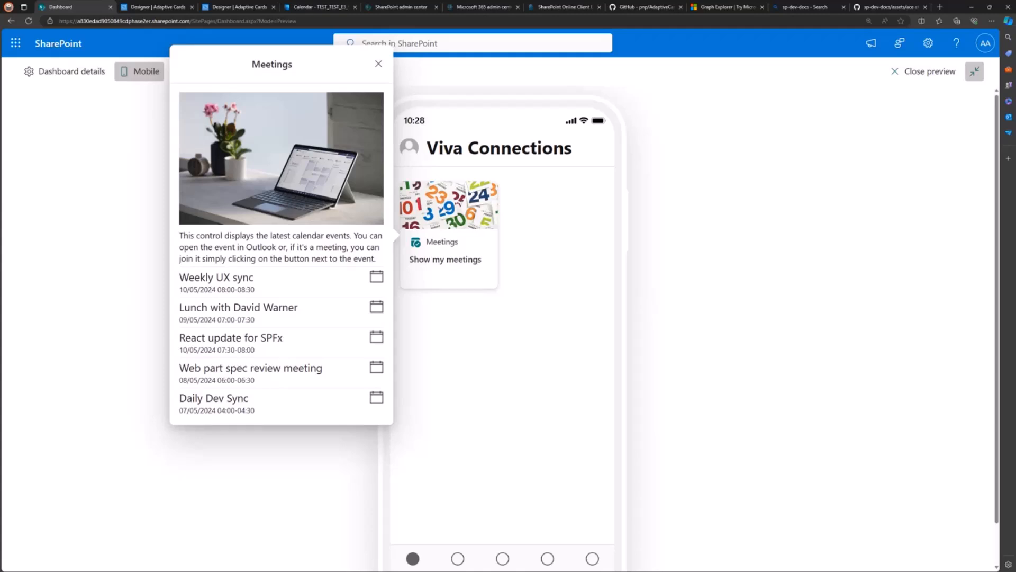
# - Leave the dashboard preview and reopen the Meetings card in the Card designer to examine its quick view's Graph data source
pyautogui.click(378, 64)
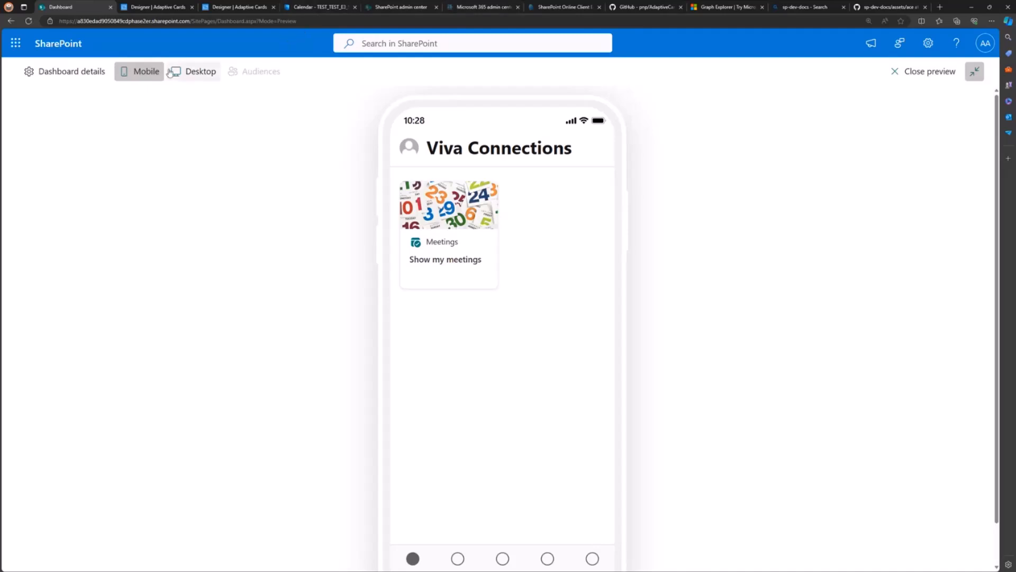
pyautogui.click(913, 72)
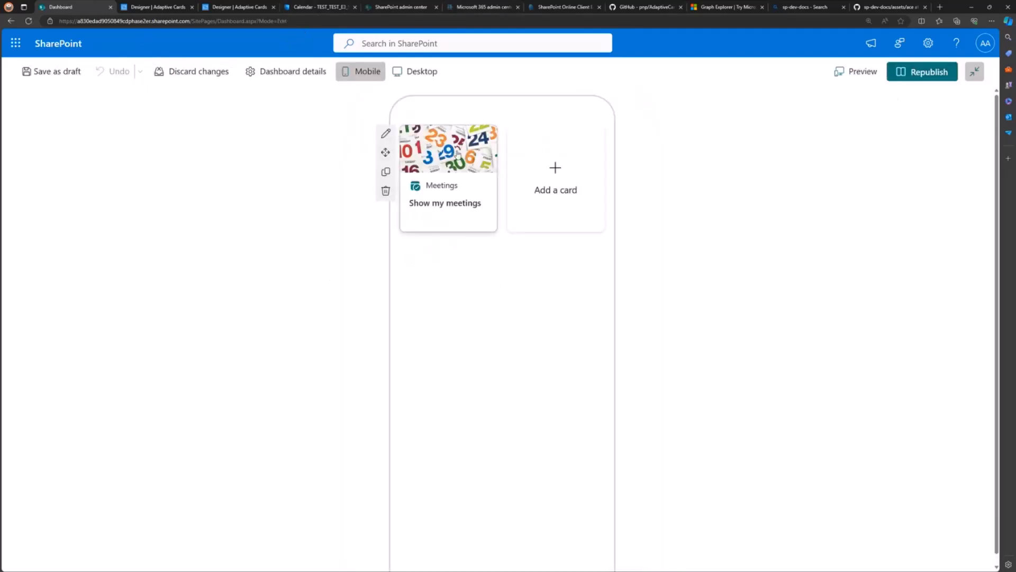
pyautogui.click(386, 133)
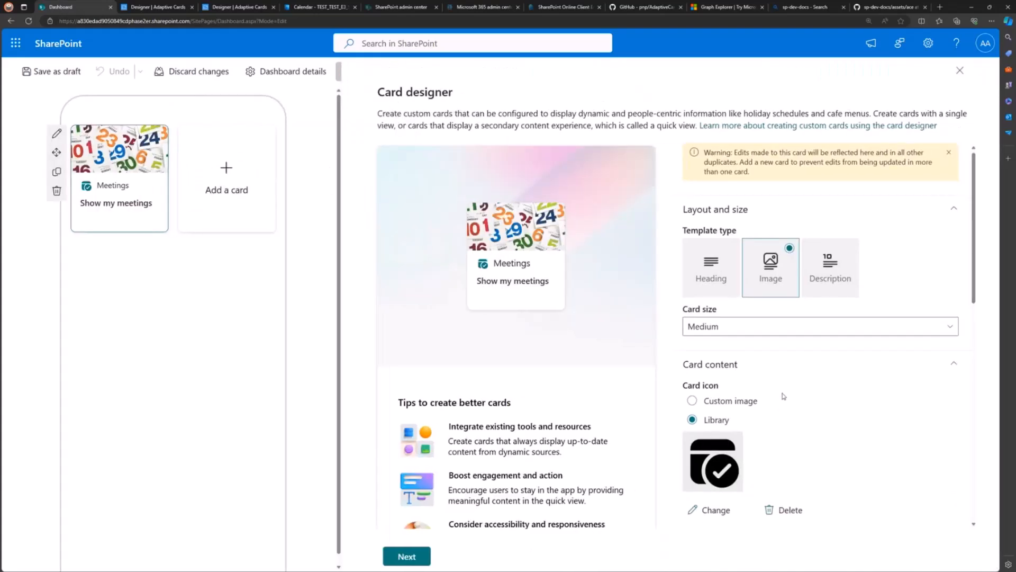
pyautogui.scroll(-2, 783, 397)
pyautogui.click(418, 555)
pyautogui.scroll(-2, 784, 454)
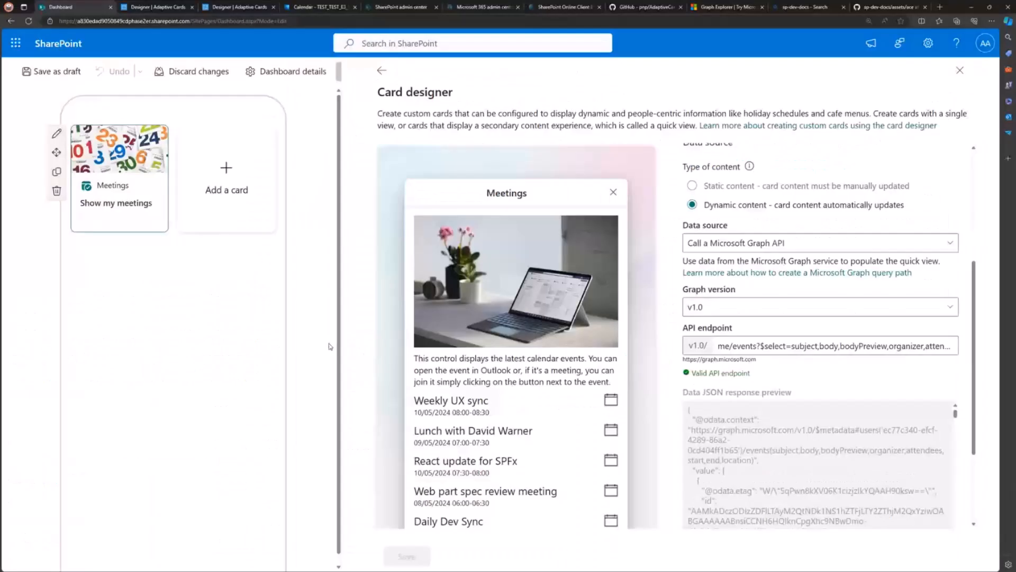
# - Switch to the SharePoint admin center's API access page and review the pending and approved Microsoft Graph permission requests
pyautogui.click(391, 8)
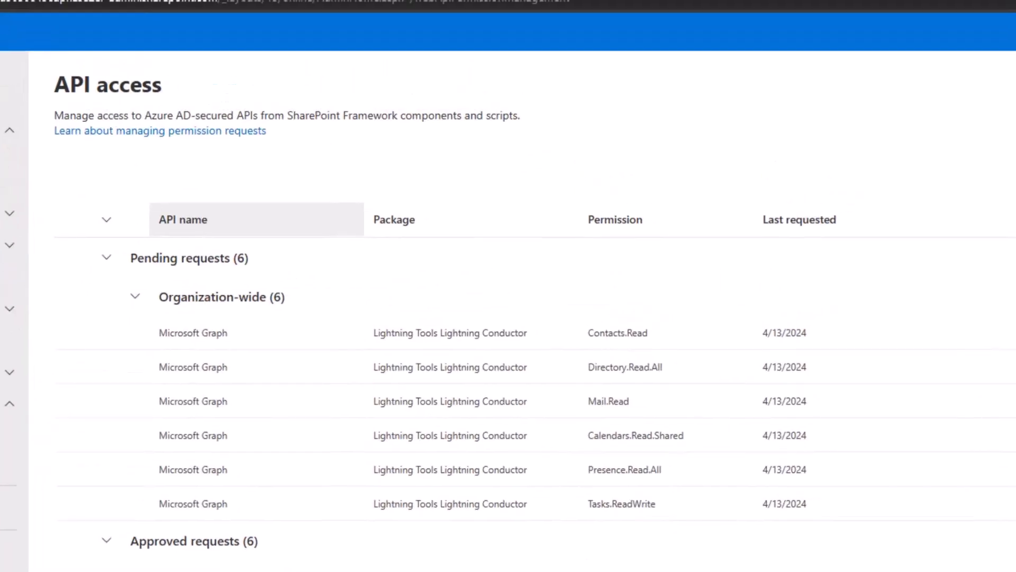
pyautogui.moveTo(178, 83); pyautogui.dragTo(277, 68)
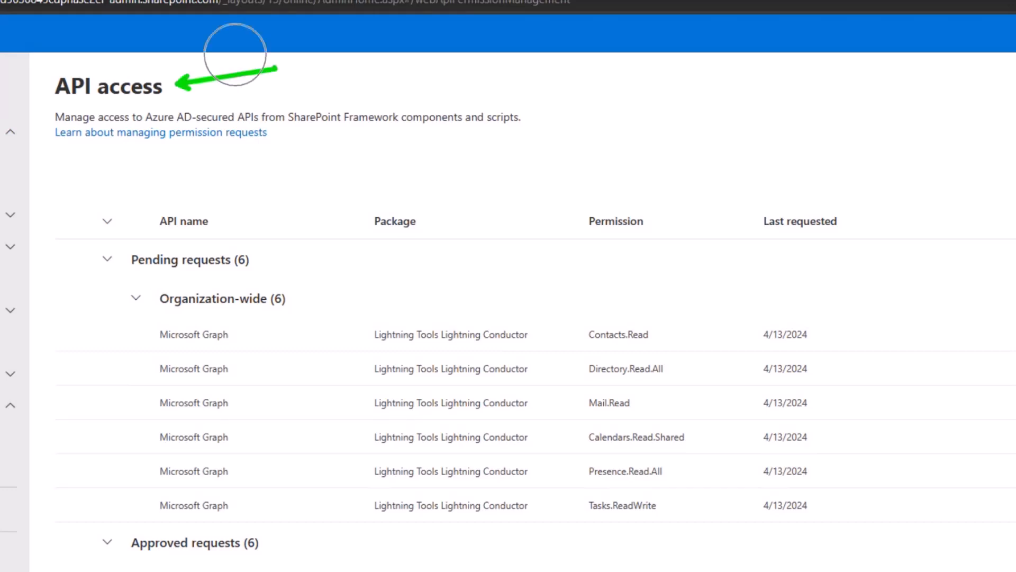
pyautogui.moveTo(337, 106); pyautogui.dragTo(337, 69)
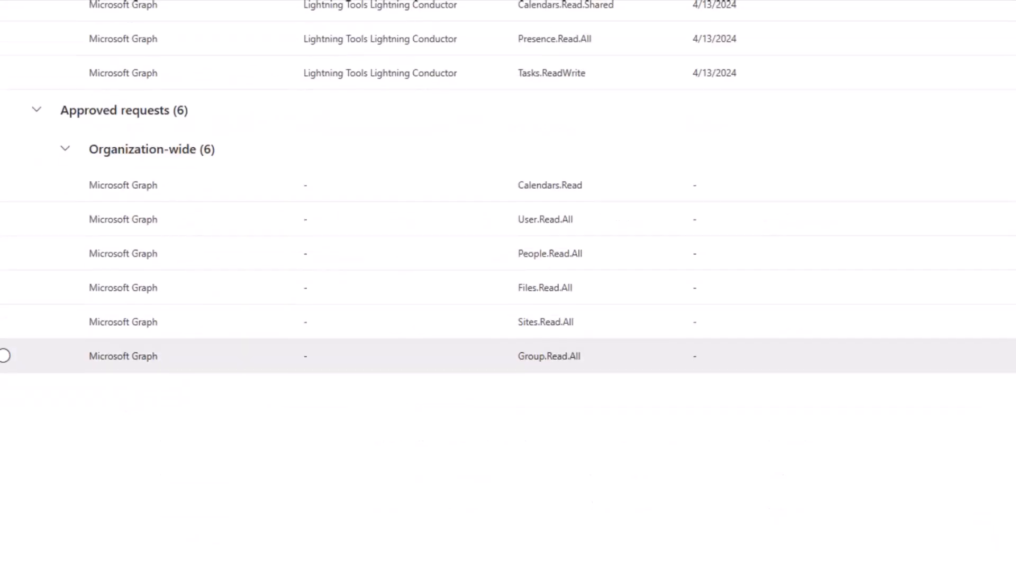
pyautogui.moveTo(14, 98)
pyautogui.mouseDown()
pyautogui.moveTo(373, 353)
pyautogui.moveTo(671, 406)
pyautogui.mouseUp()
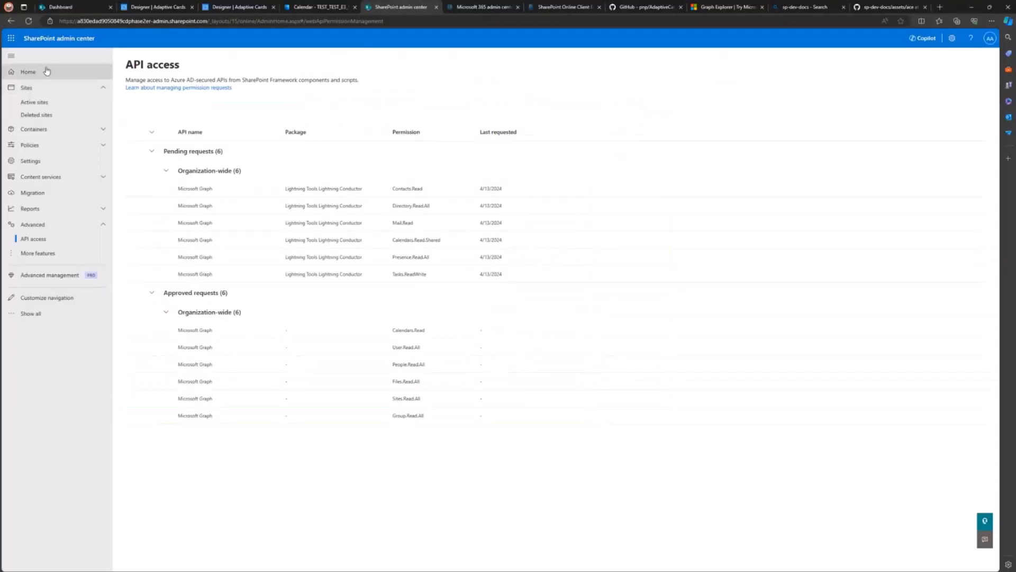
# - Open the SharePoint admin center's home page, reload it, and go to API access under Advanced
pyautogui.click(46, 71)
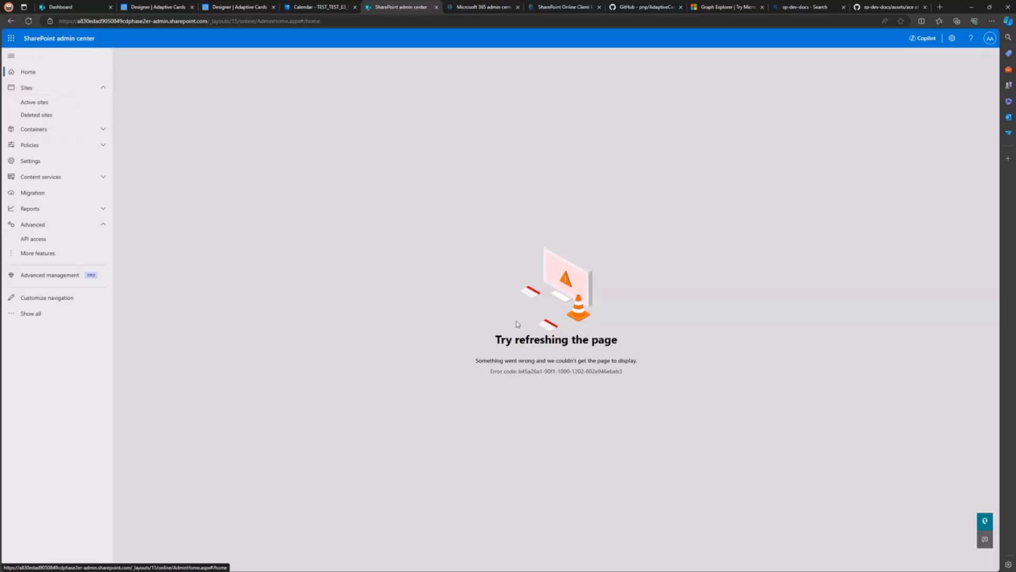
pyautogui.press('F5')
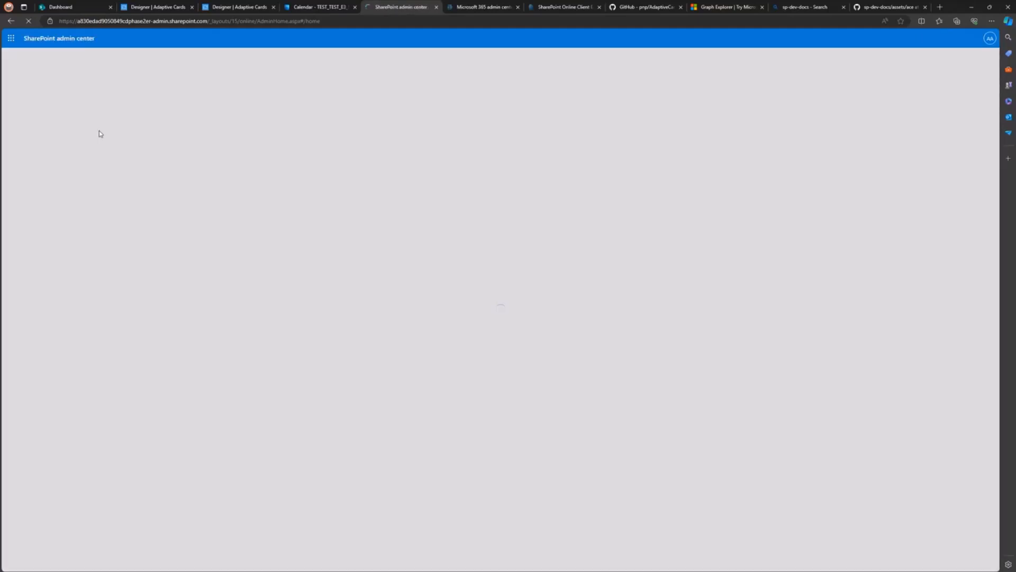
pyautogui.click(35, 224)
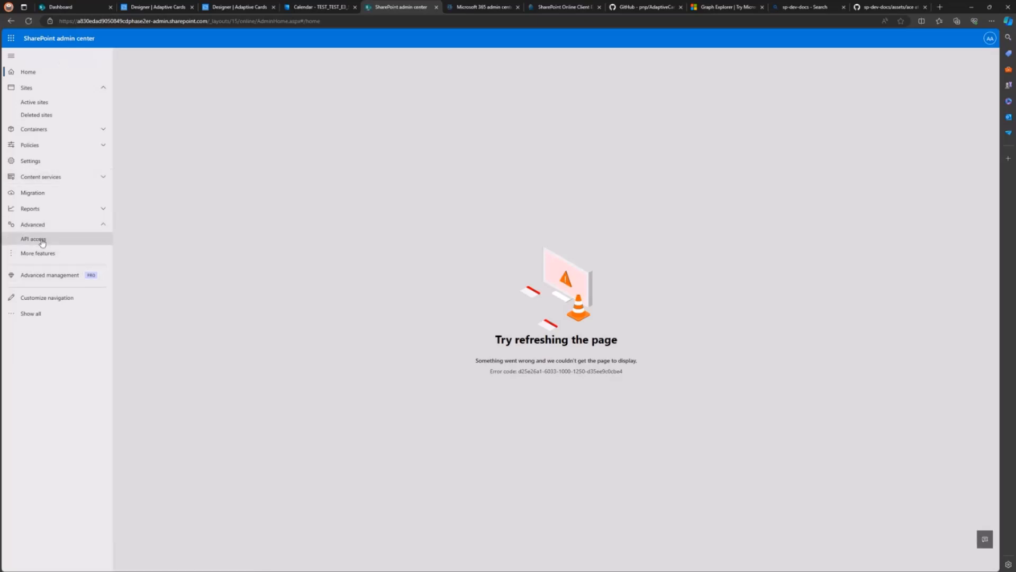
pyautogui.click(33, 238)
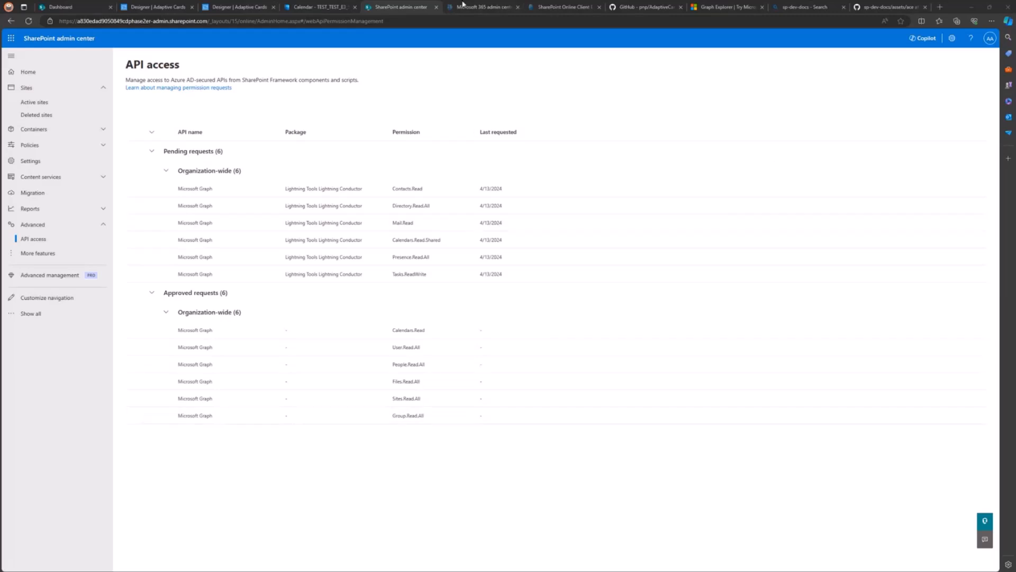
# - From the Microsoft 365 admin center, open Microsoft Entra and find the SharePoint Online Client Extensibility Web Application Principal among all app registrations
pyautogui.click(479, 9)
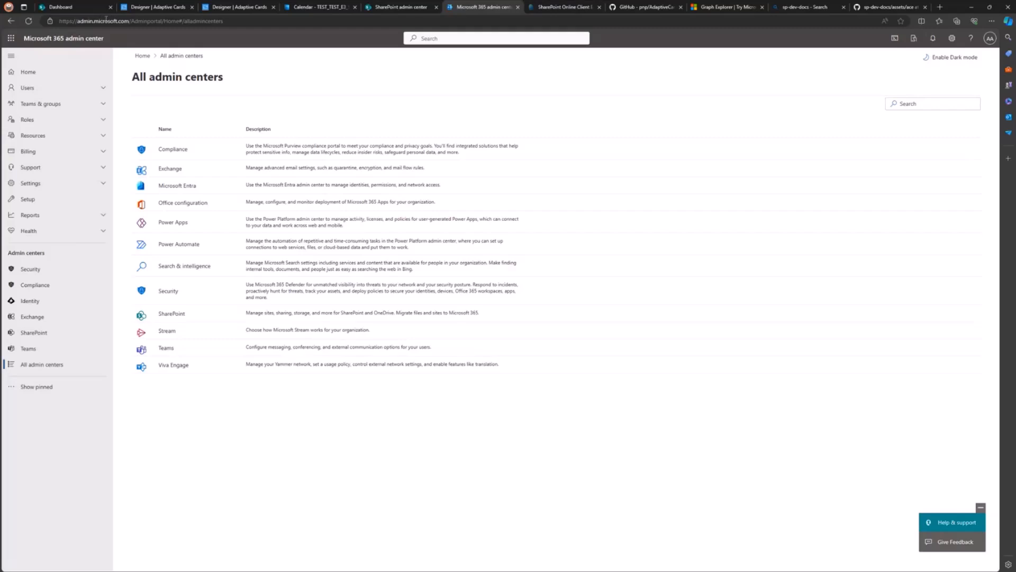
pyautogui.click(171, 188)
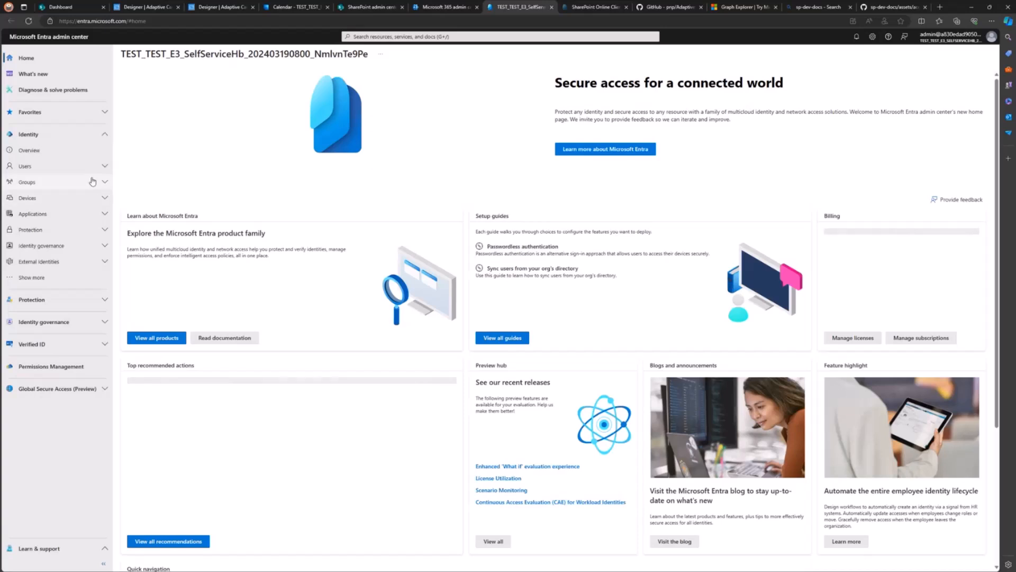
pyautogui.click(105, 213)
pyautogui.click(79, 246)
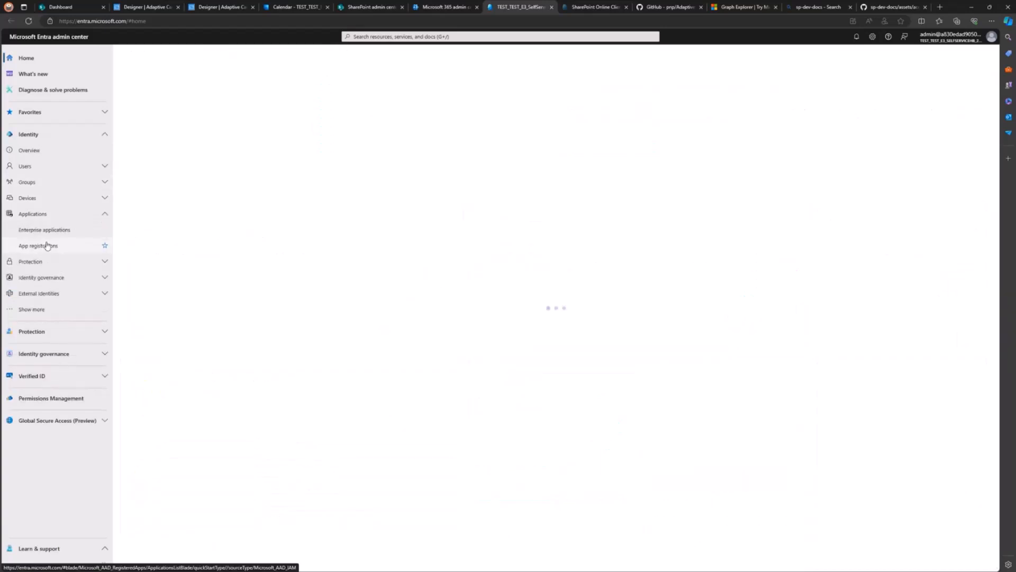
pyautogui.click(175, 140)
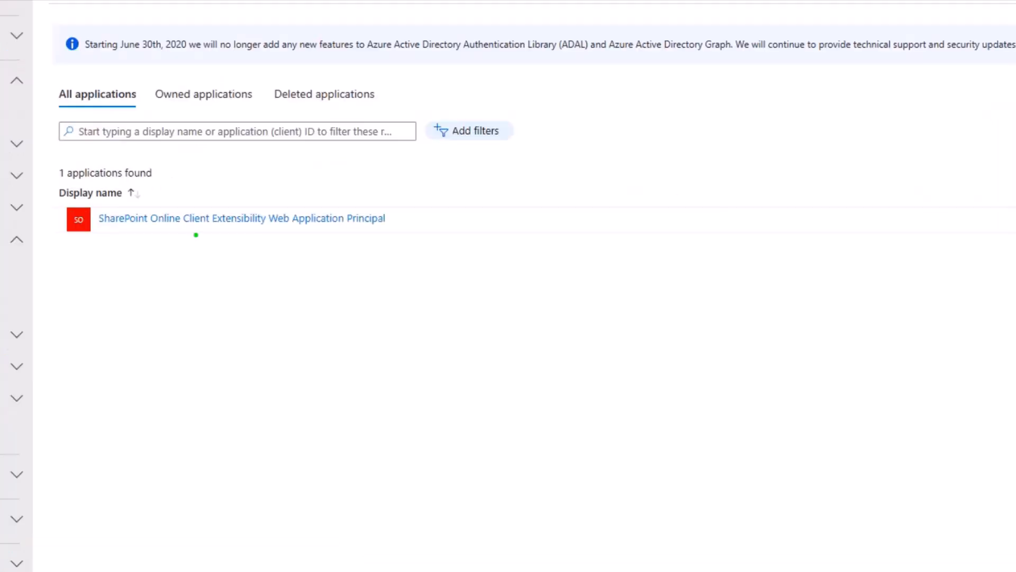
pyautogui.moveTo(196, 235); pyautogui.dragTo(200, 301)
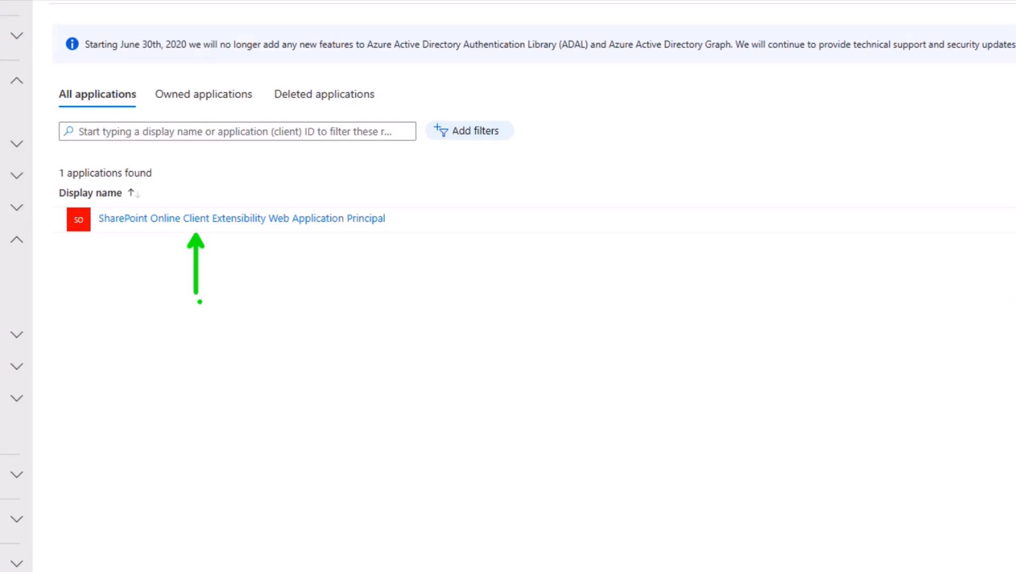
pyautogui.click(263, 218)
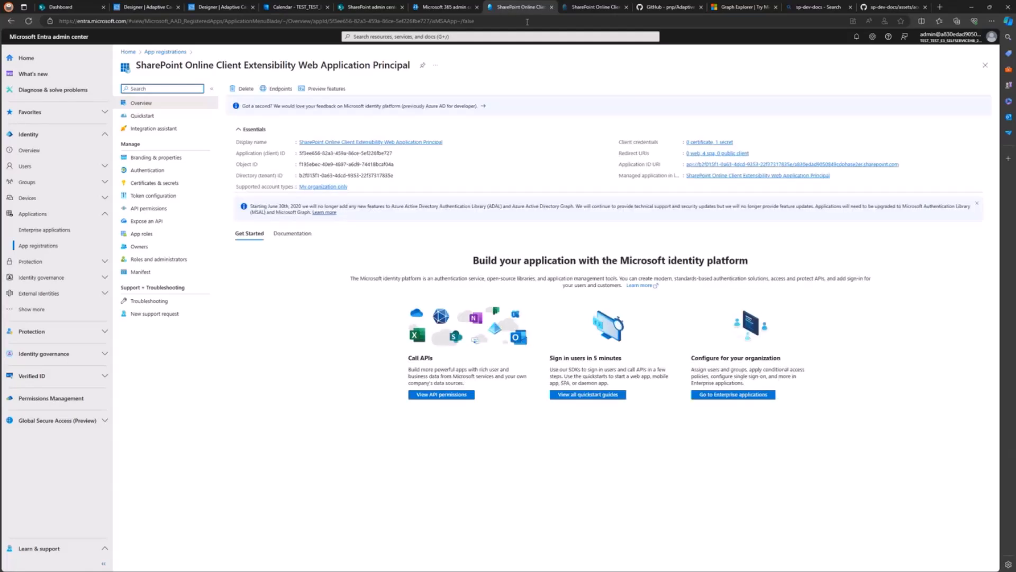
# - Compare SharePoint's API access list with the app registration's API permissions, examining the delegated Calendars.Read and Files.Read.All grants
pyautogui.click(394, 9)
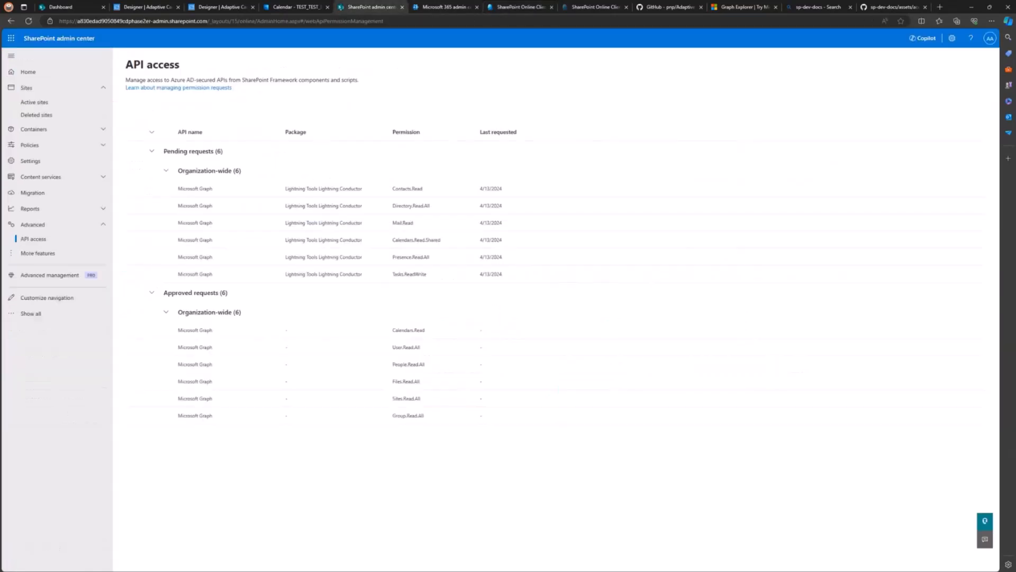
pyautogui.click(498, 8)
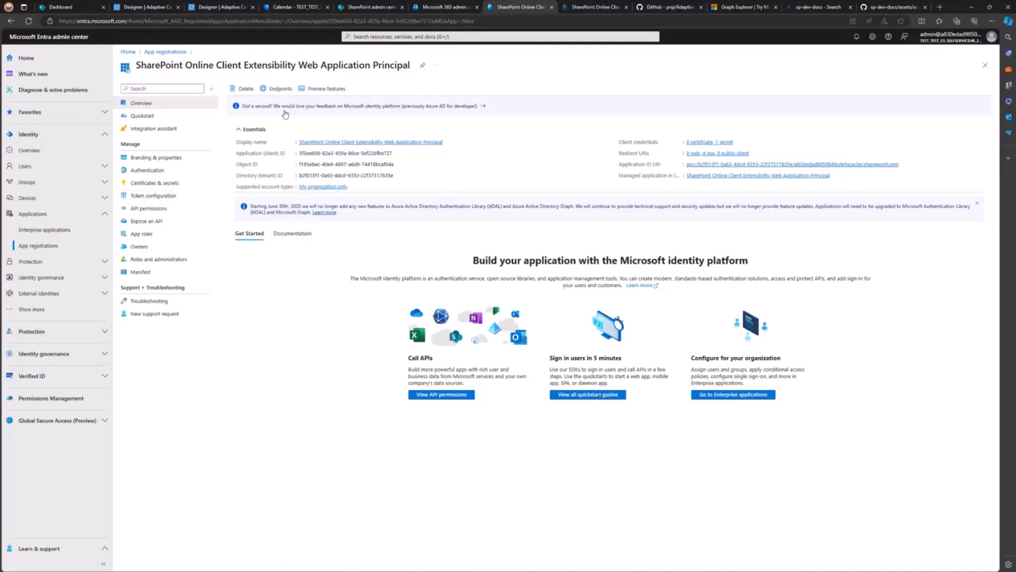
pyautogui.click(166, 211)
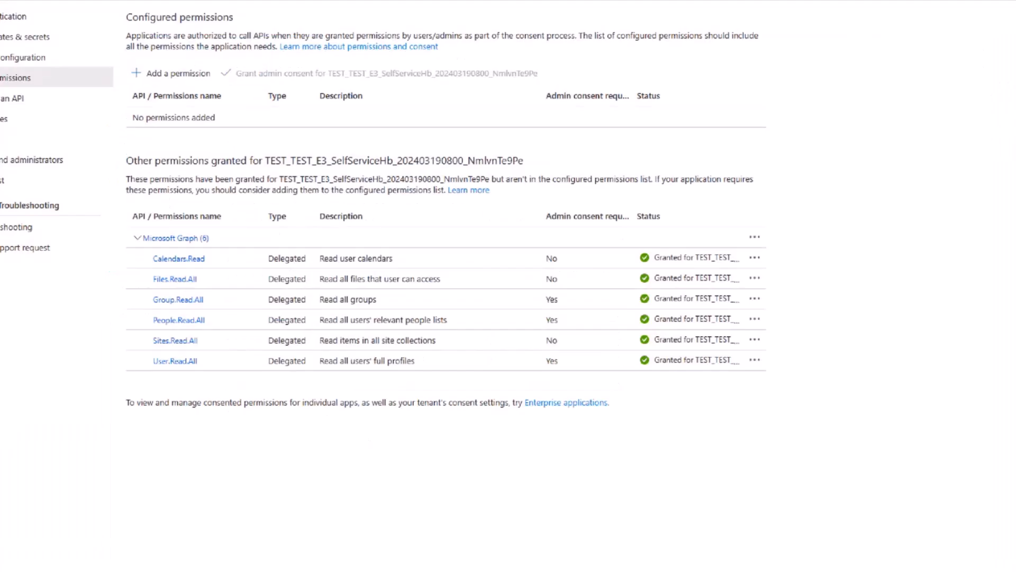
pyautogui.click(156, 218)
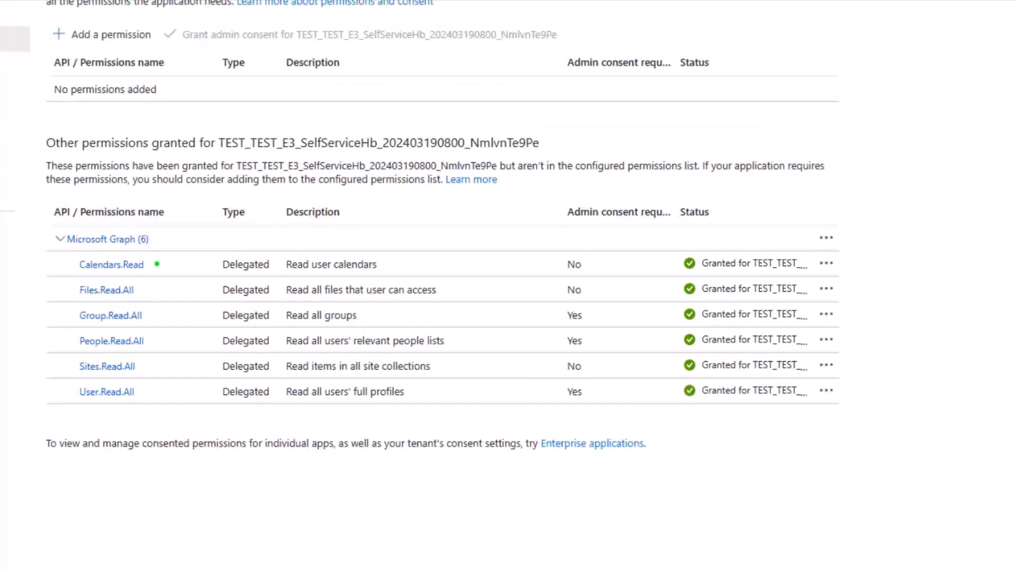
pyautogui.moveTo(158, 264); pyautogui.dragTo(220, 249)
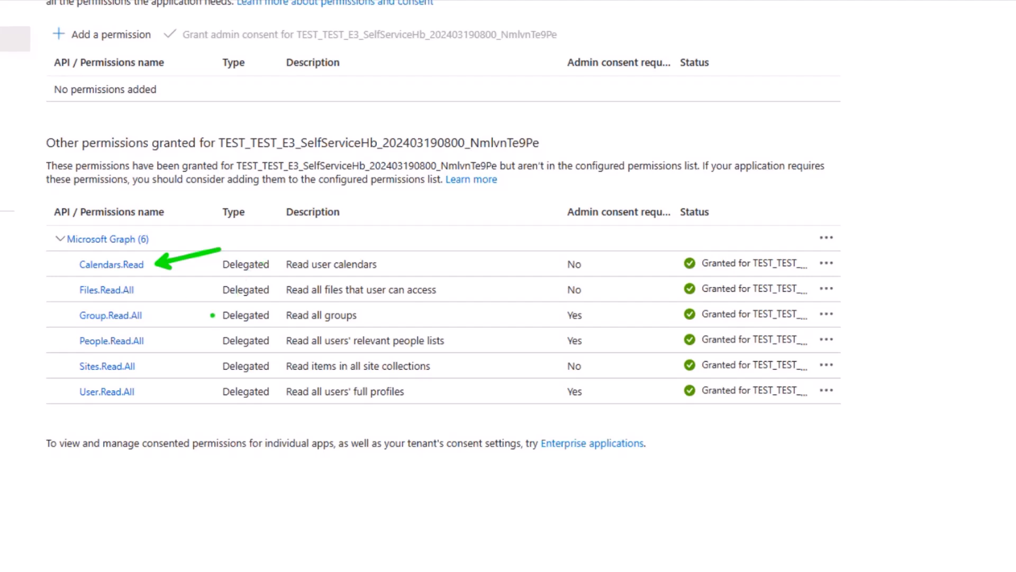
pyautogui.moveTo(214, 289); pyautogui.dragTo(158, 289)
pyautogui.moveTo(71, 287); pyautogui.dragTo(12, 286)
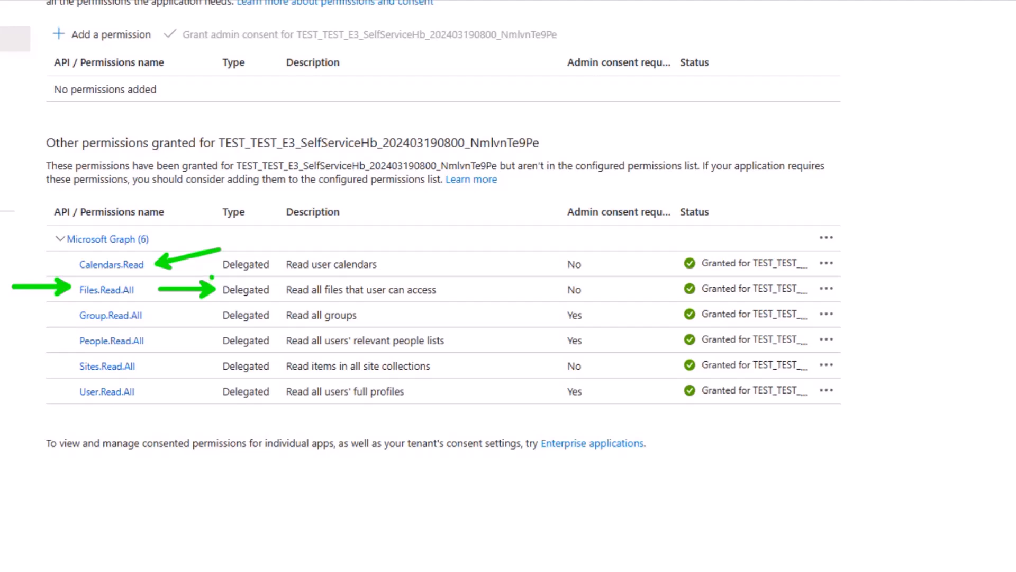
pyautogui.moveTo(210, 275)
pyautogui.mouseDown()
pyautogui.moveTo(248, 305)
pyautogui.moveTo(283, 306)
pyautogui.mouseUp()
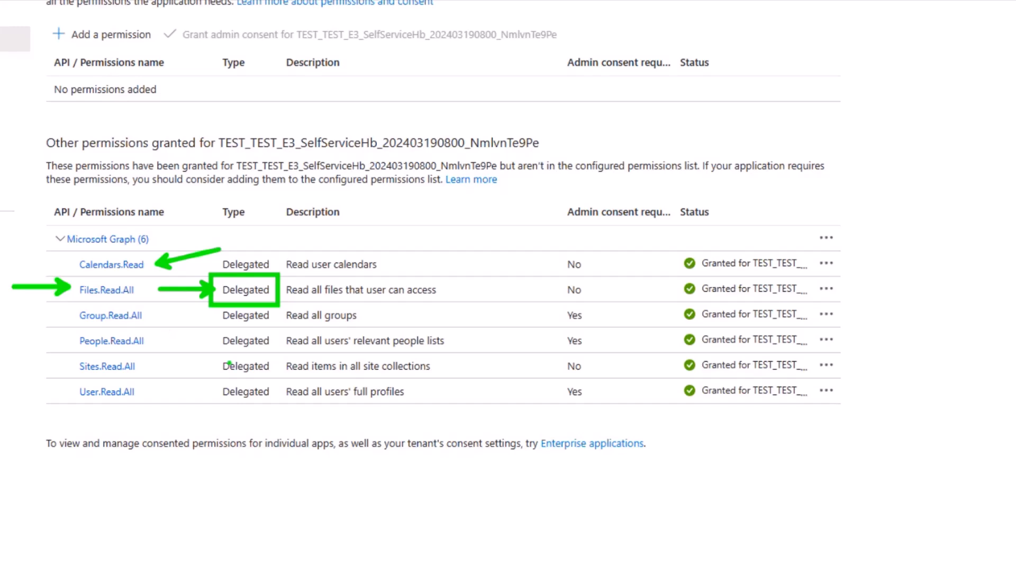
pyautogui.moveTo(72, 285); pyautogui.dragTo(28, 256)
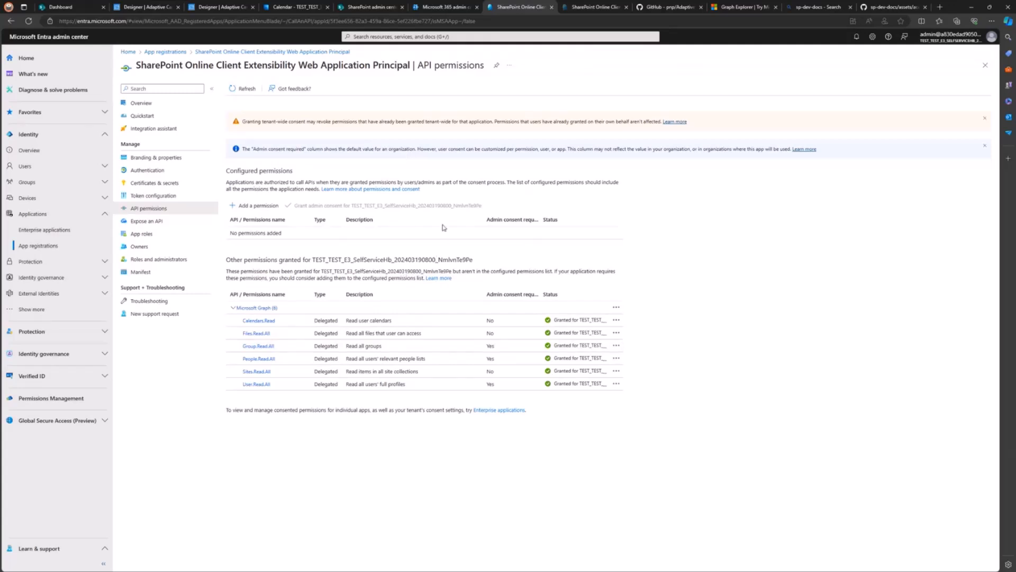
# - Return to the dashboard's Card designer and replace the Meetings quick view's Graph API endpoint with me/mail
pyautogui.click(85, 9)
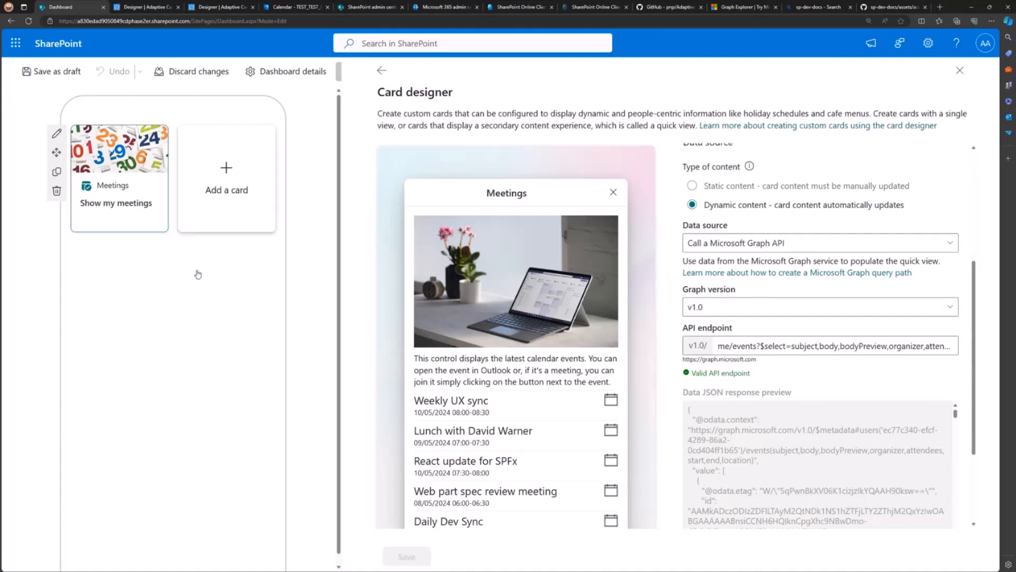
pyautogui.scroll(-1, 792, 378)
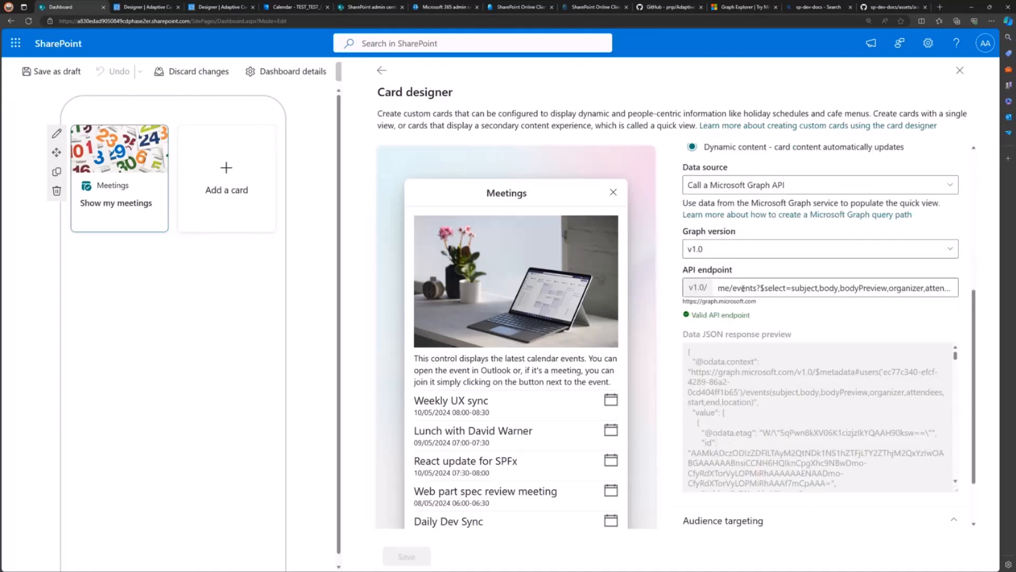
pyautogui.doubleClick(744, 288)
pyautogui.write('ees,sta')
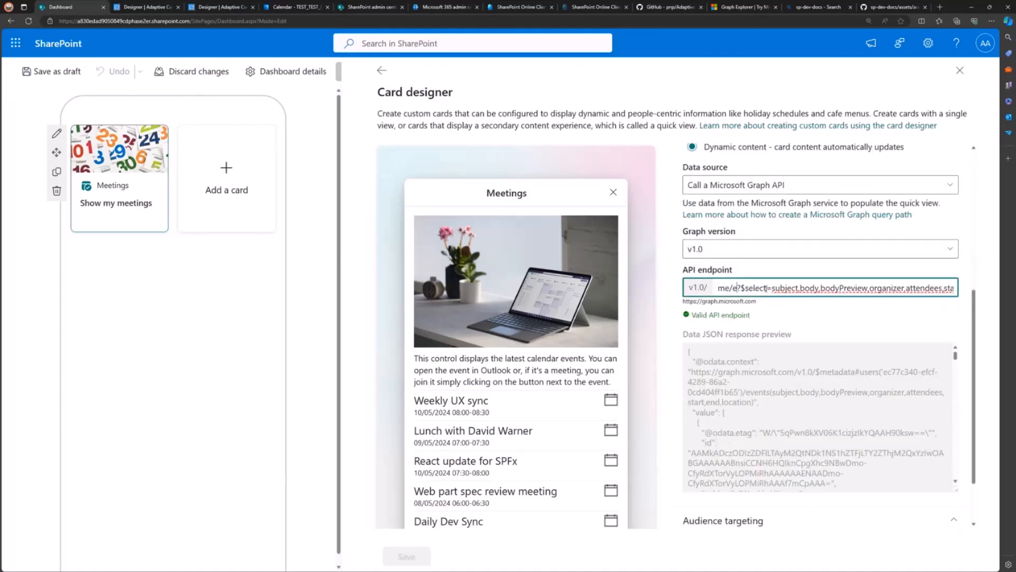
pyautogui.write('mails')
pyautogui.hotkey('shift', 'End')
pyautogui.press('Delete')
pyautogui.hotkey('ctrl', 'shift', 'Left')
pyautogui.write(',ao')
pyautogui.press('BackSpace')
pyautogui.press('BackSpace')
pyautogui.press('BackSpace')
pyautogui.write('mai')
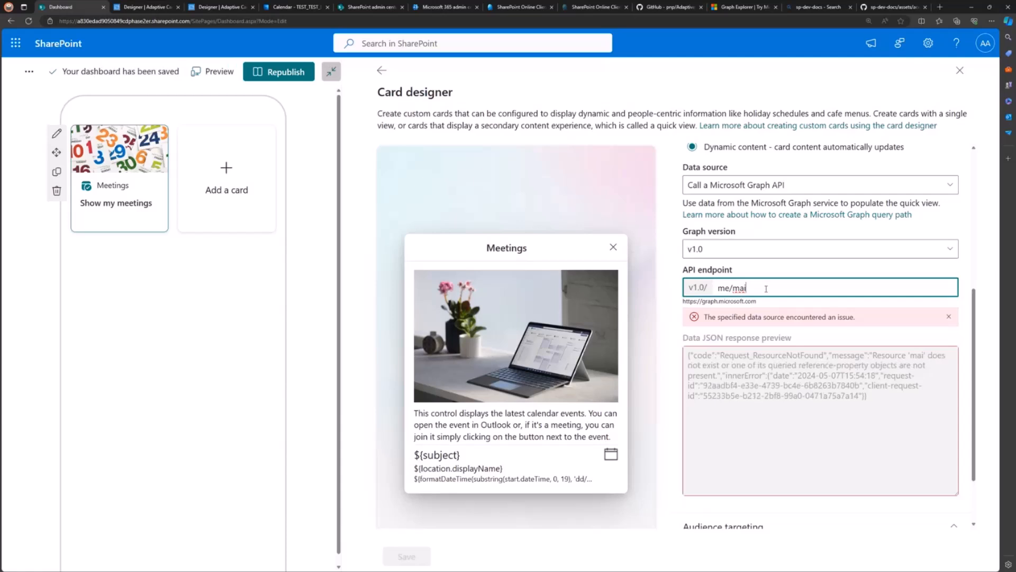
pyautogui.write('l')
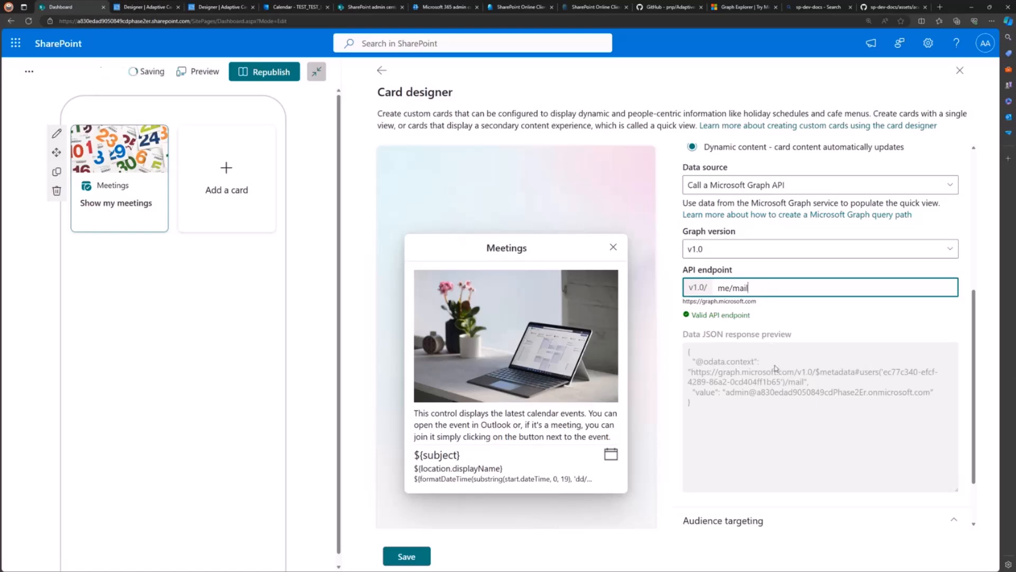
# - Switch to Graph Explorer and clear the "events" filter from the sample queries
pyautogui.click(759, 11)
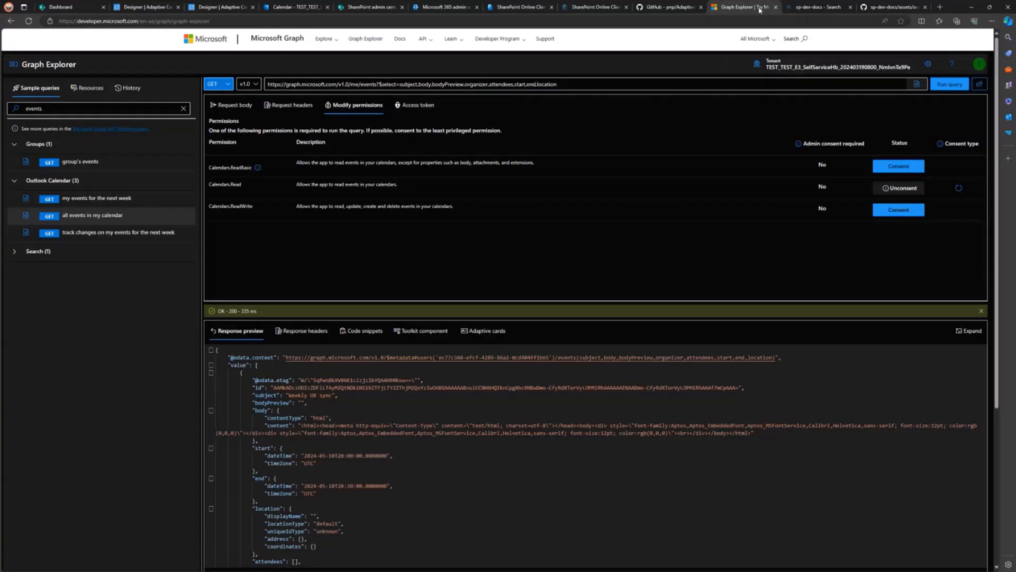
pyautogui.click(147, 112)
pyautogui.click(184, 108)
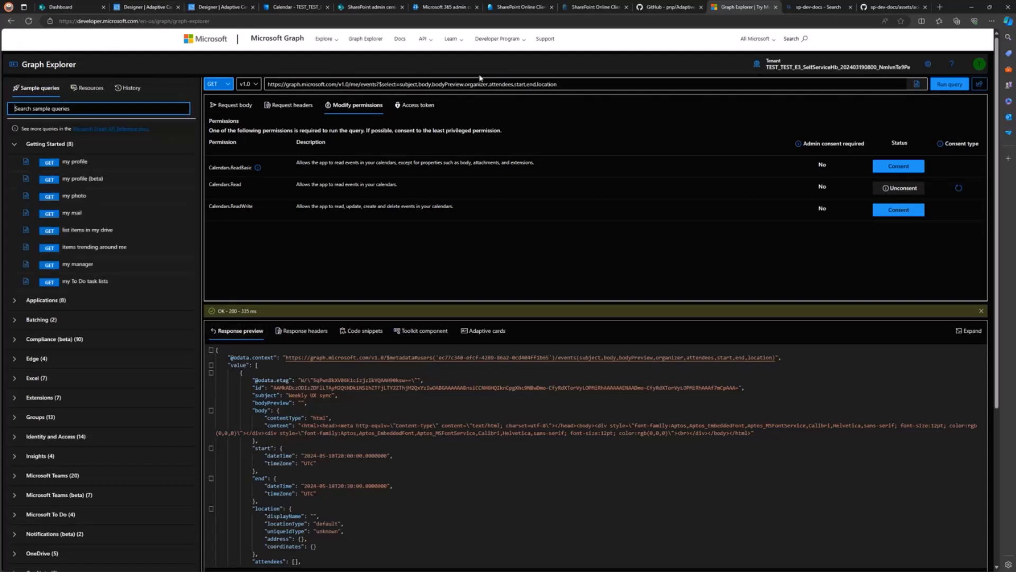
# - Load the "my contacts" sample query from Personal Contacts and run it against v1.0/me/contacts
pyautogui.scroll(-1, 74, 386)
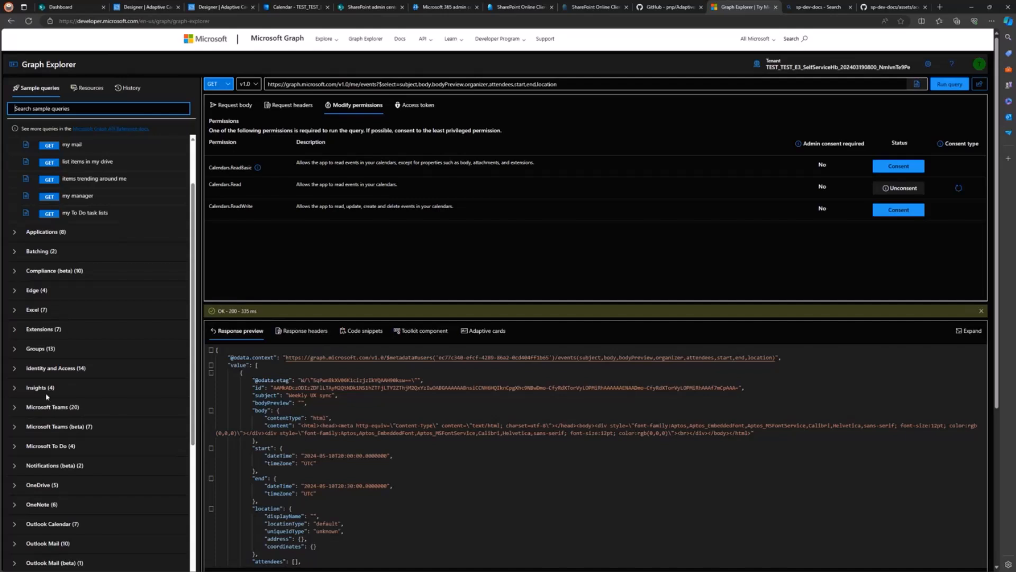
pyautogui.scroll(-4, 42, 381)
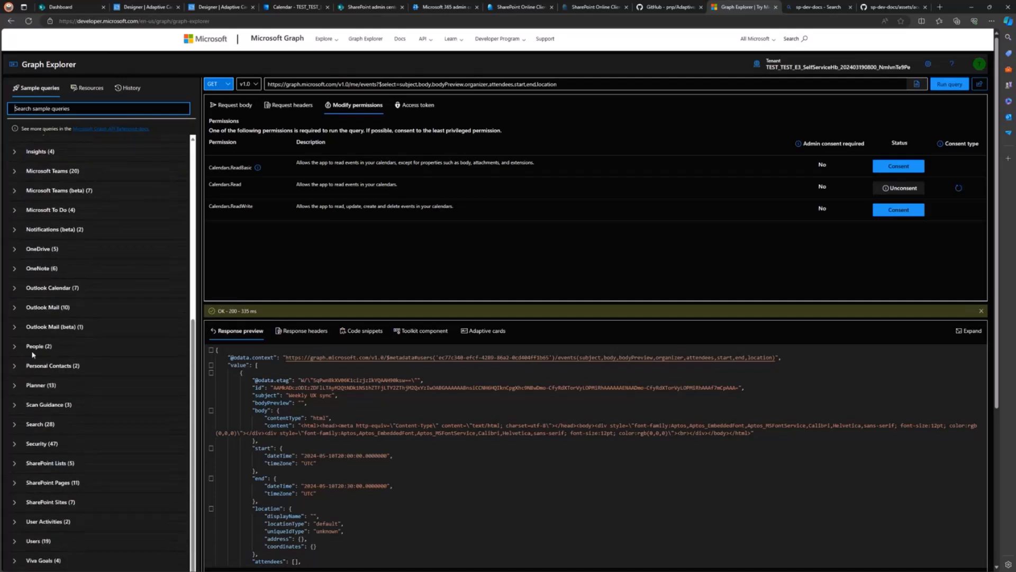
pyautogui.click(20, 350)
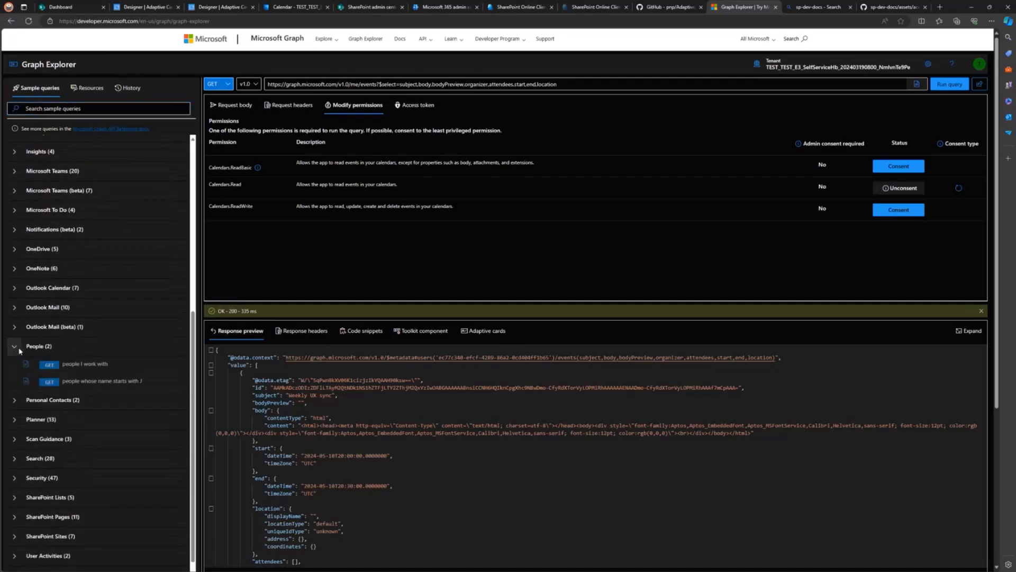
pyautogui.click(62, 404)
pyautogui.scroll(-1, 80, 381)
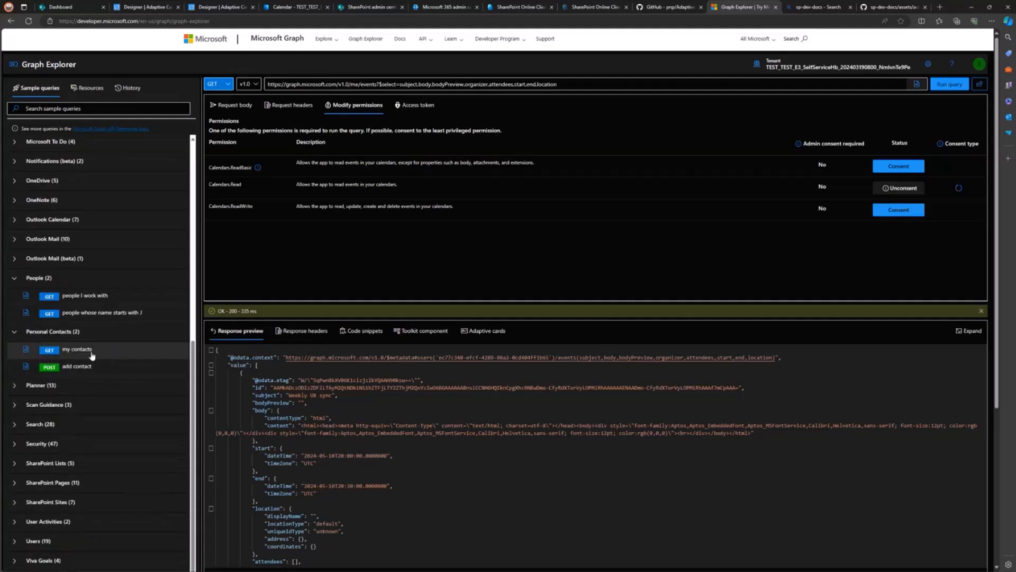
pyautogui.click(92, 349)
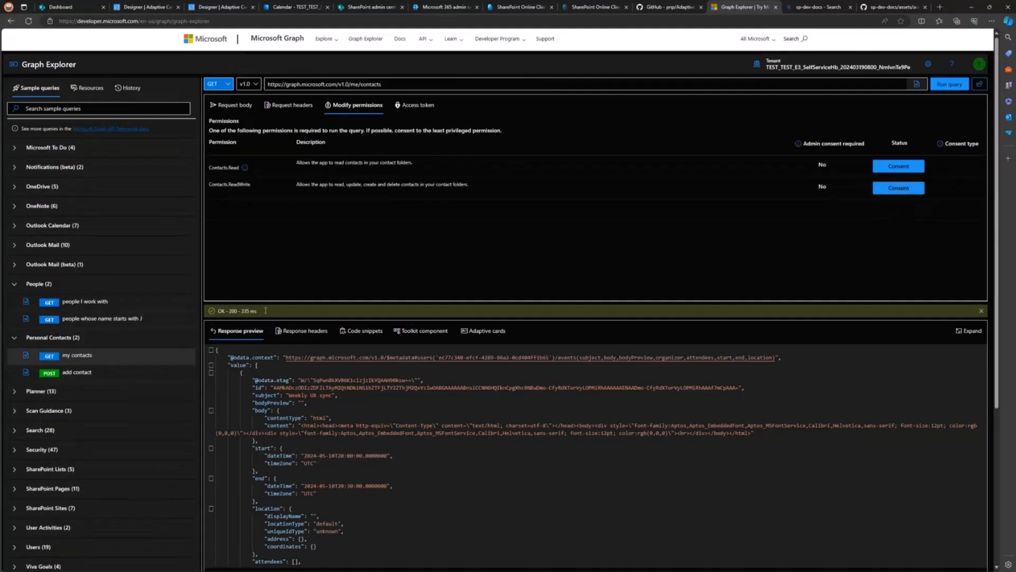
pyautogui.click(951, 84)
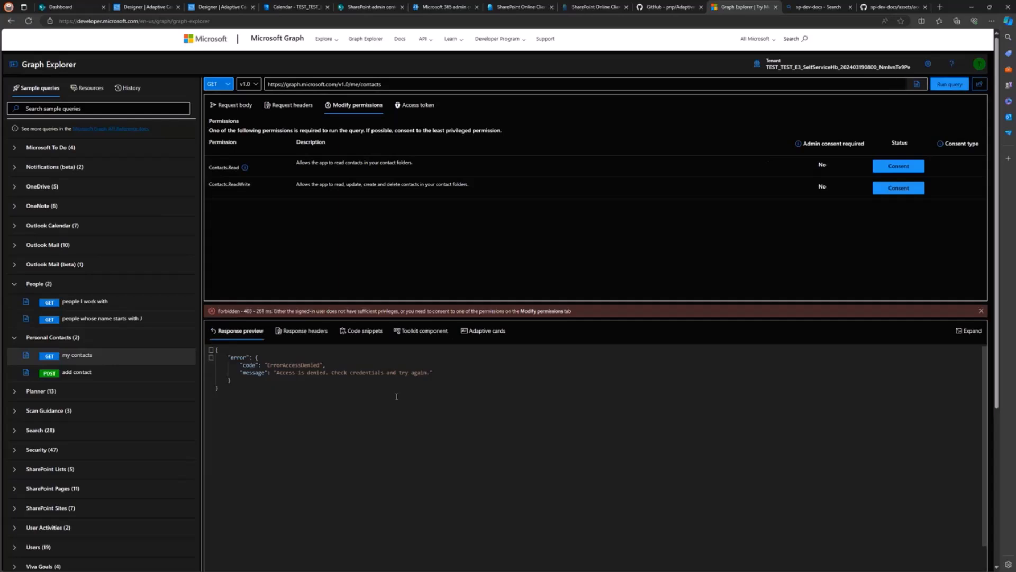
# - Check the contacts query's Adaptive Cards output and expand the Users group of sample queries
pyautogui.click(479, 330)
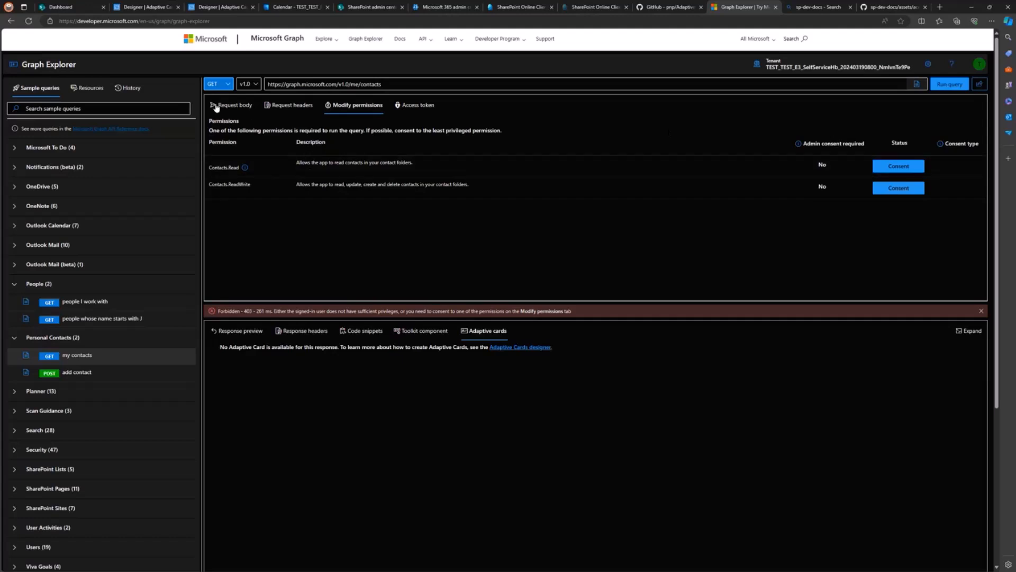
pyautogui.scroll(-3, 82, 344)
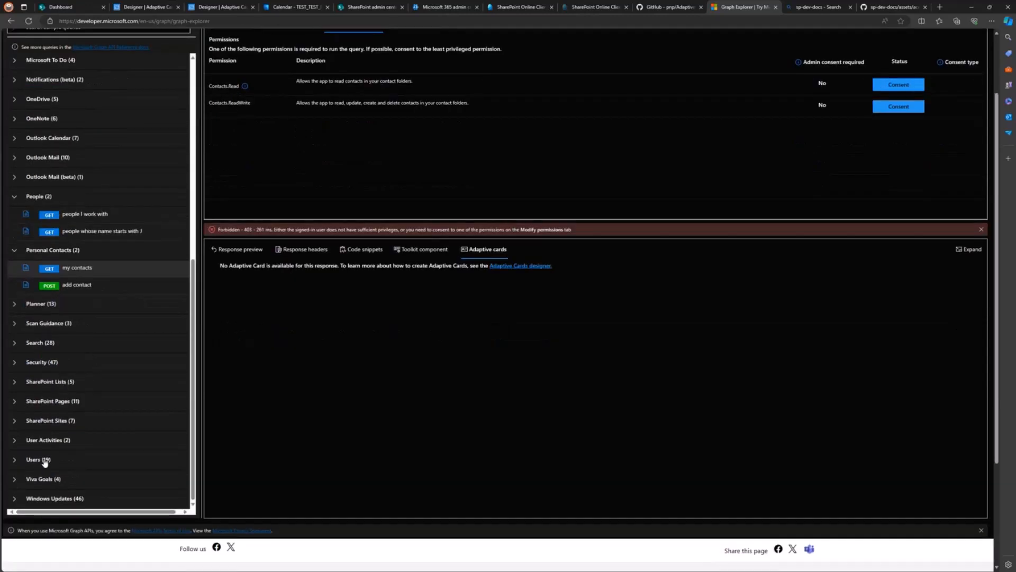
pyautogui.click(20, 460)
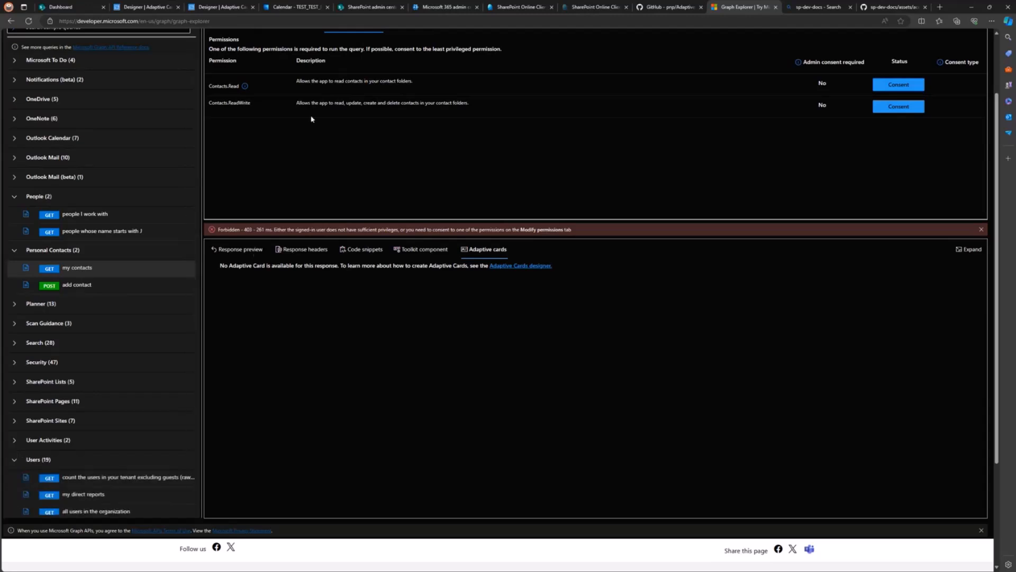
pyautogui.scroll(2, 418, 145)
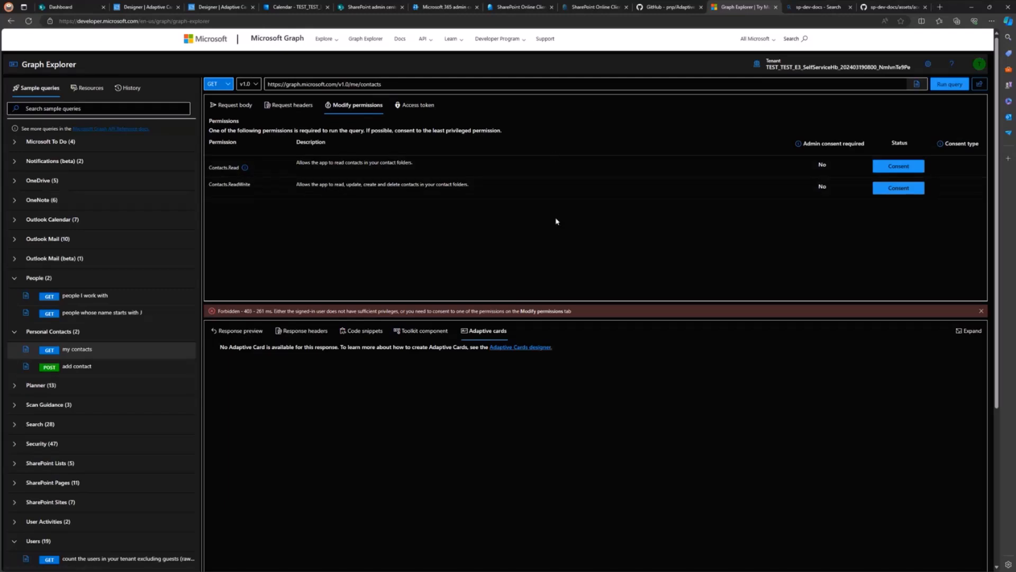
# - Switch to the pnp/AdaptiveCards-Templates repository on GitHub and look over its README with the teaser of Adaptive Card designs
pyautogui.click(668, 12)
pyautogui.scroll(-3, 83, 272)
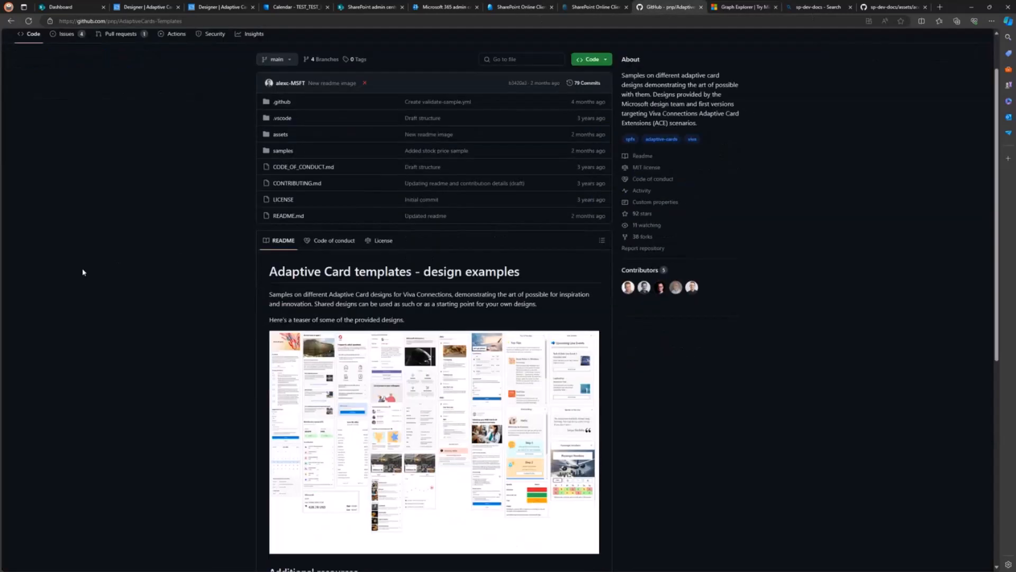
pyautogui.scroll(3, 83, 271)
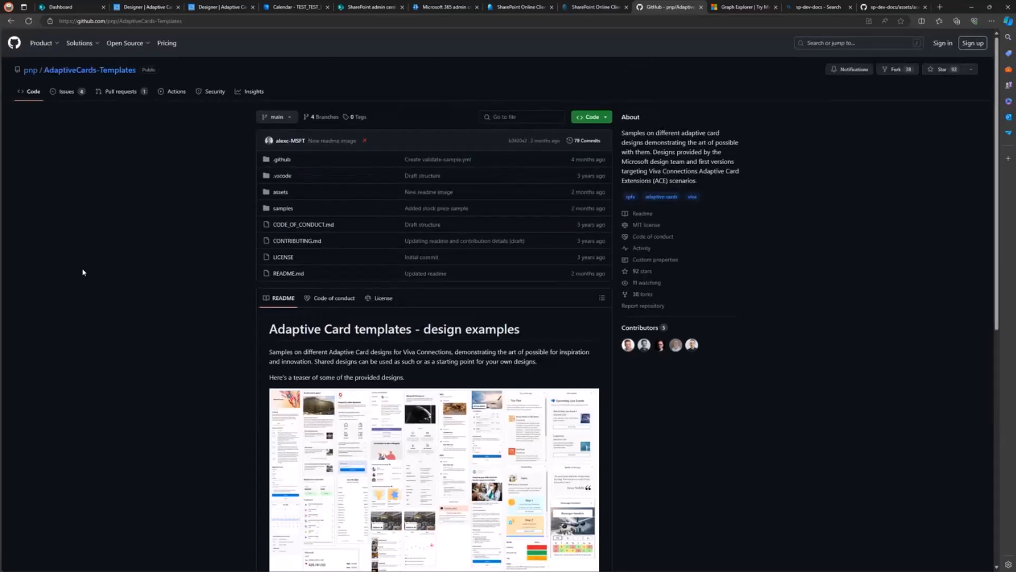
pyautogui.click(114, 21)
pyautogui.click(106, 242)
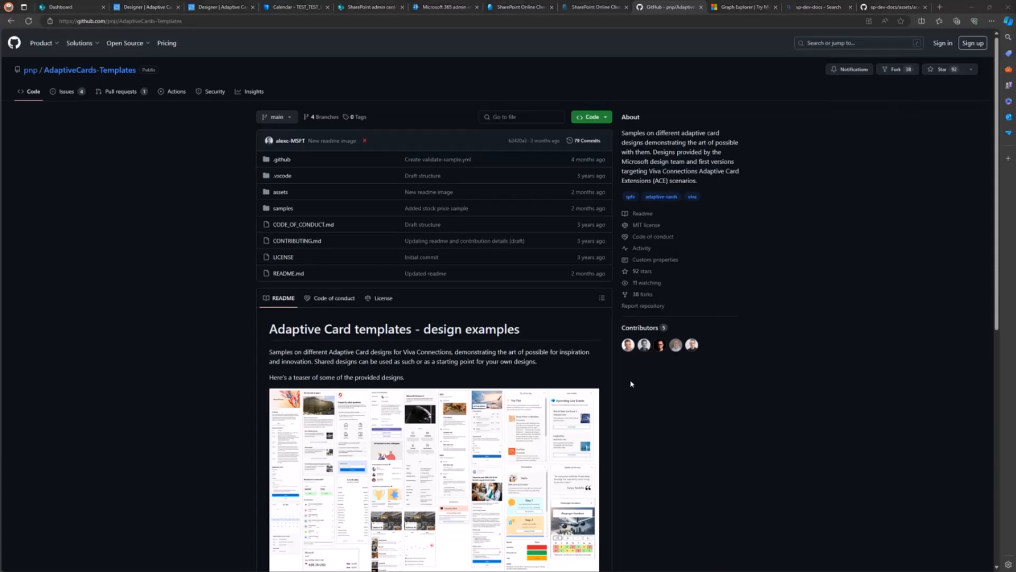
pyautogui.scroll(-7, 631, 383)
pyautogui.scroll(6, 592, 351)
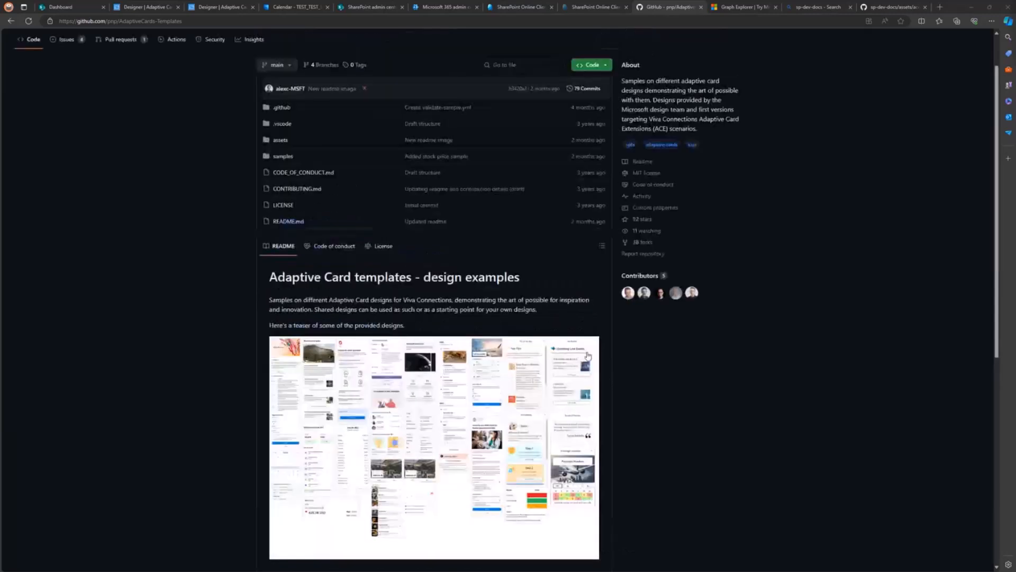
pyautogui.scroll(1, 588, 356)
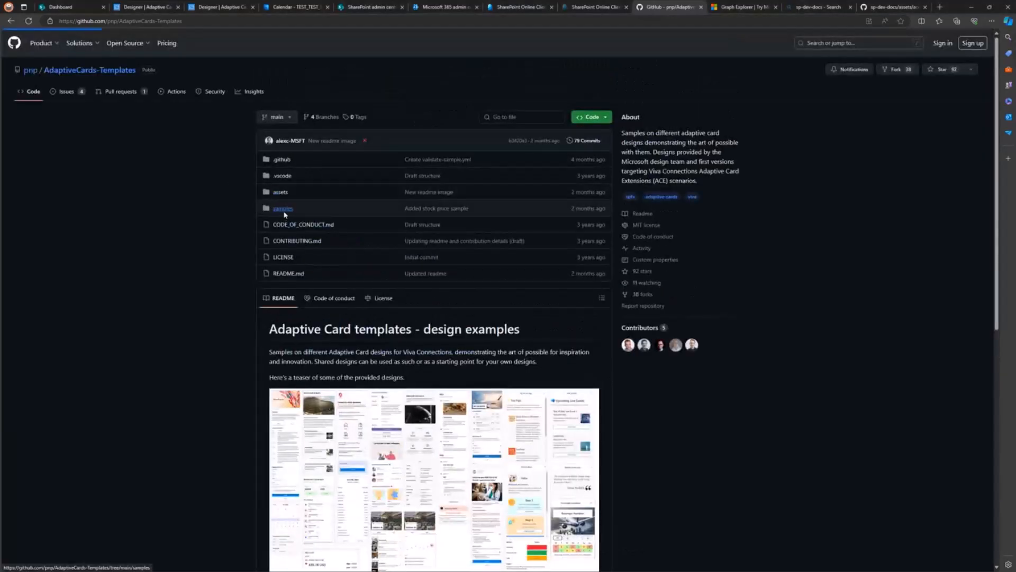
# - Find the security-alert example in the repository's samples folder and open it in the Adaptive Cards designer
pyautogui.click(285, 214)
pyautogui.click(180, 359)
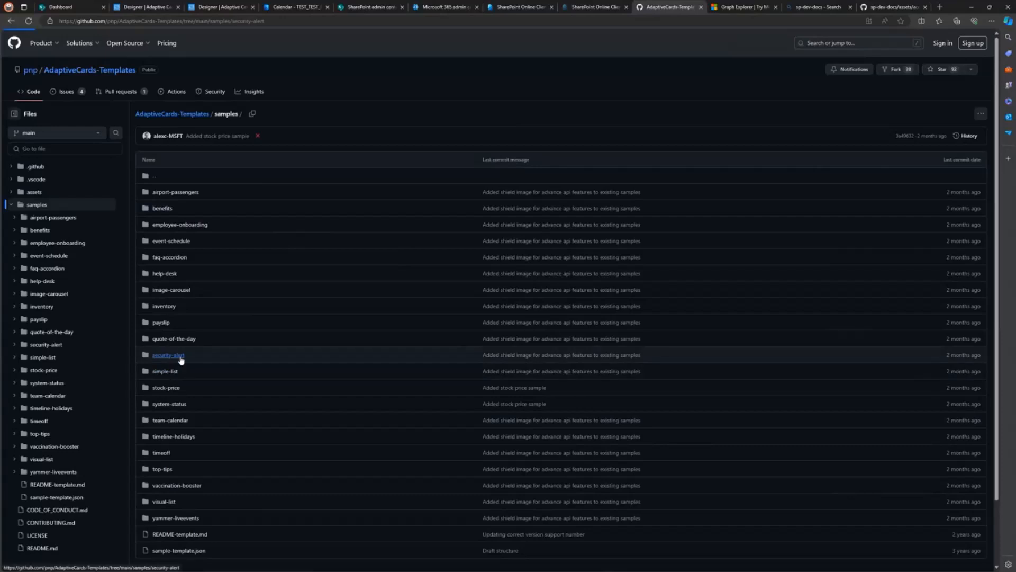
pyautogui.scroll(-4, 601, 363)
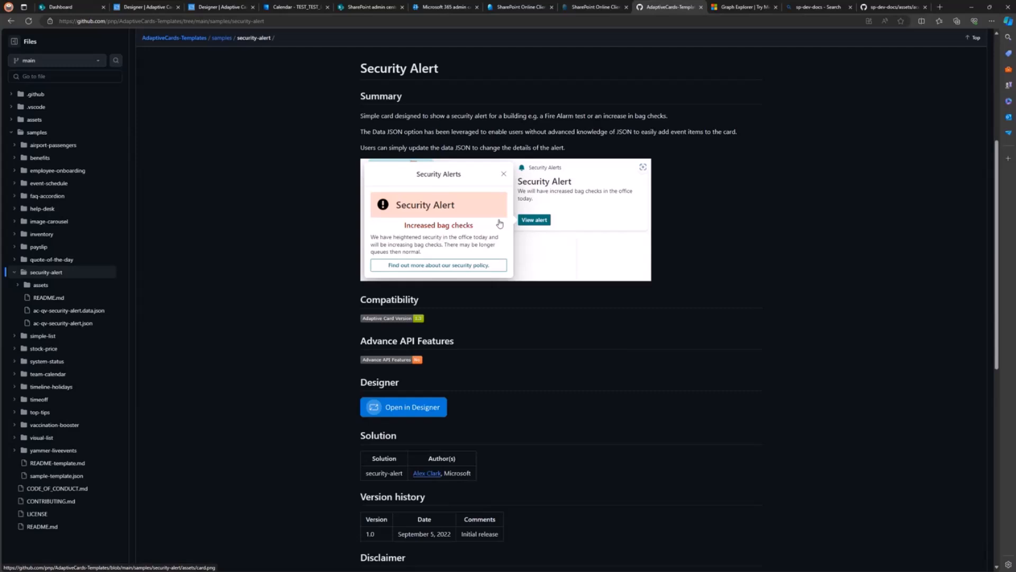
pyautogui.click(440, 407)
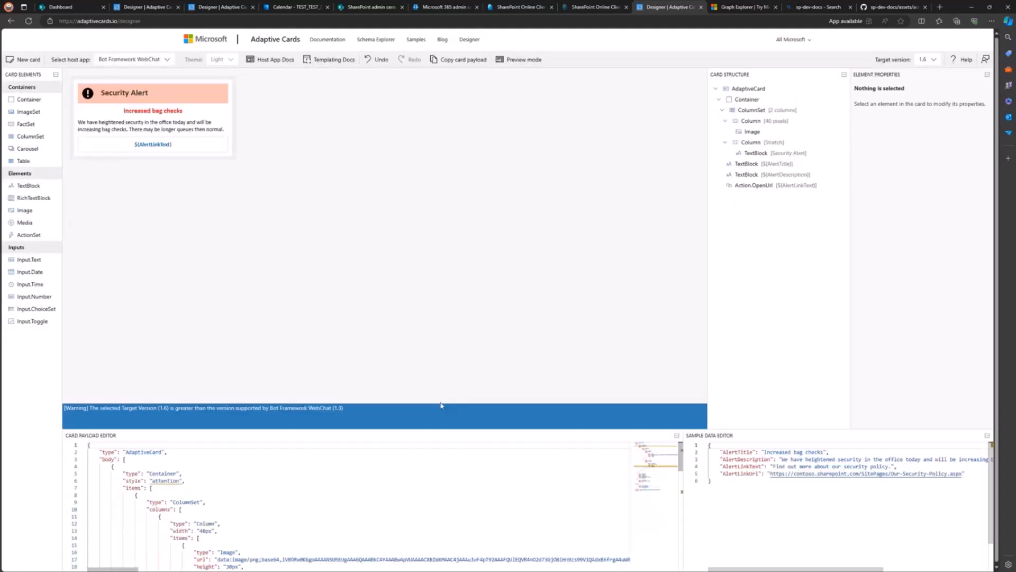
# - Return to the SharePoint dashboard with the Meetings card's Card designer
pyautogui.click(80, 7)
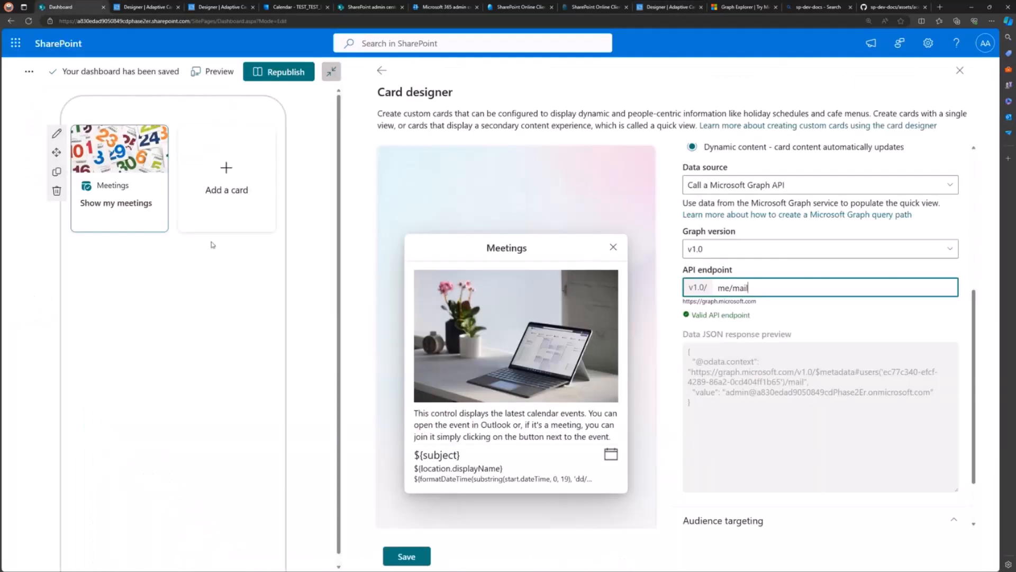